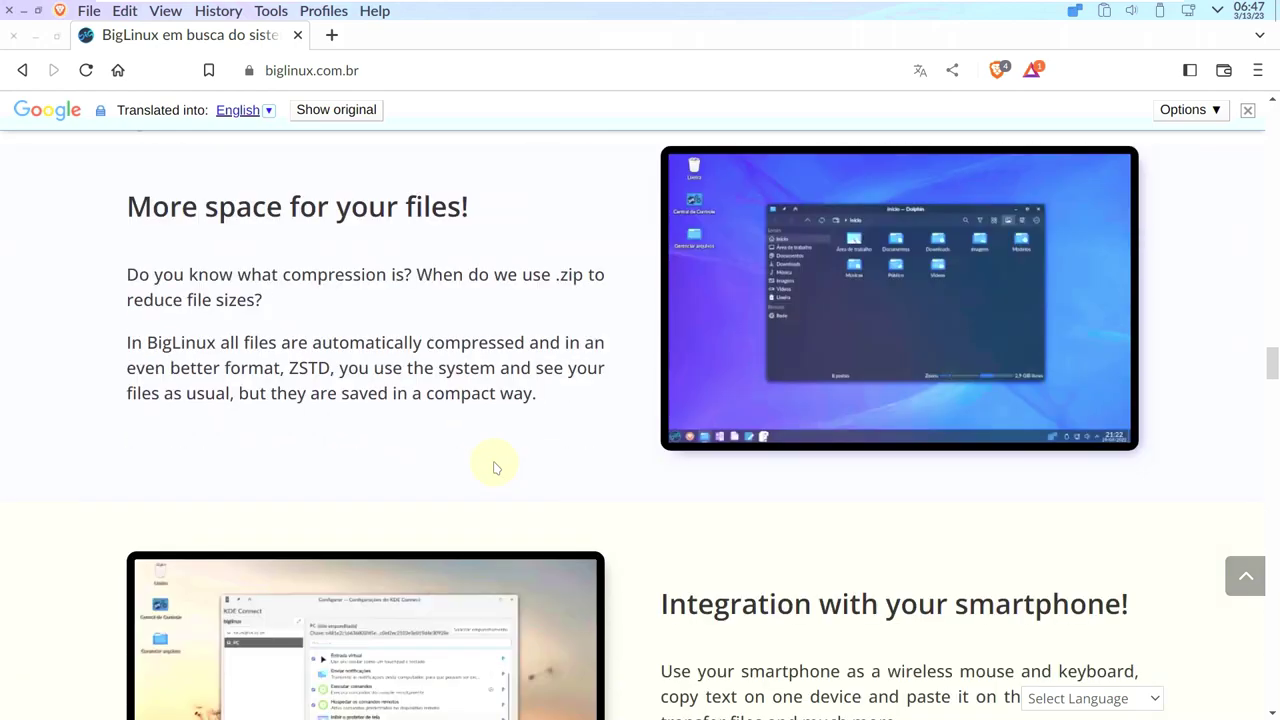
# Scroll through the BigLinux home page and go to the download page.
pyautogui.scroll(-12, 493, 467)
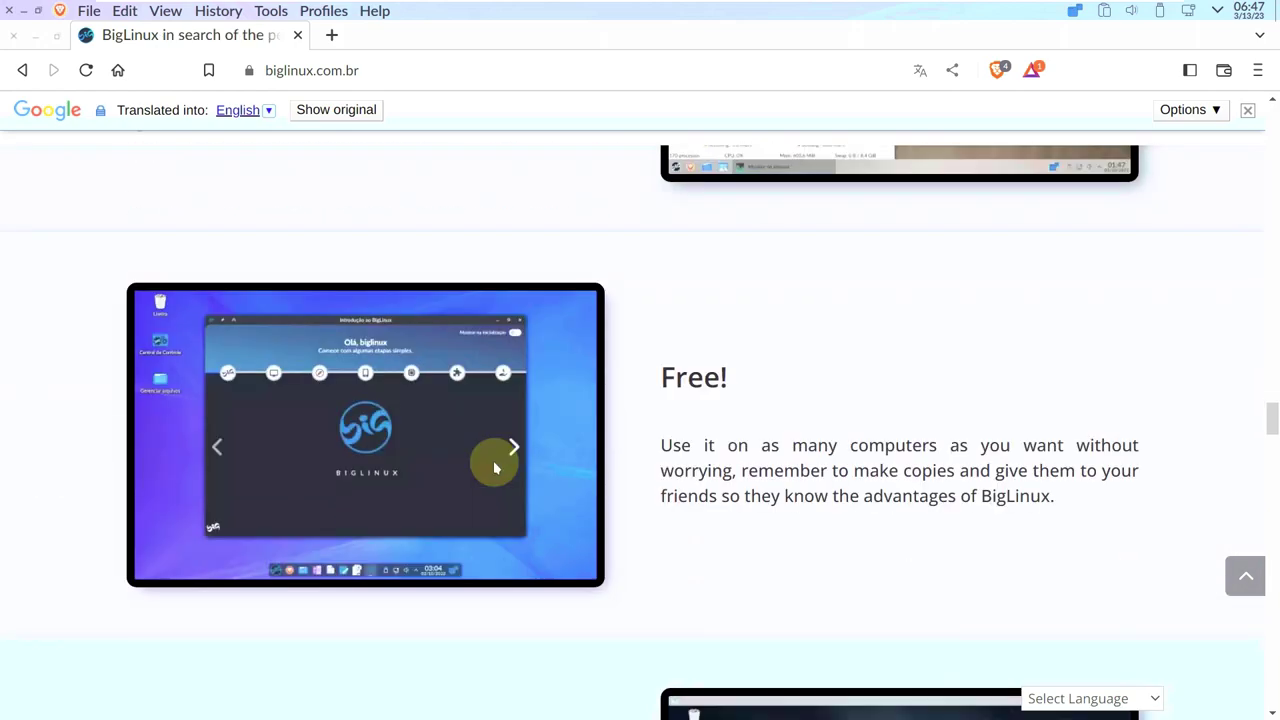
pyautogui.scroll(-12, 493, 467)
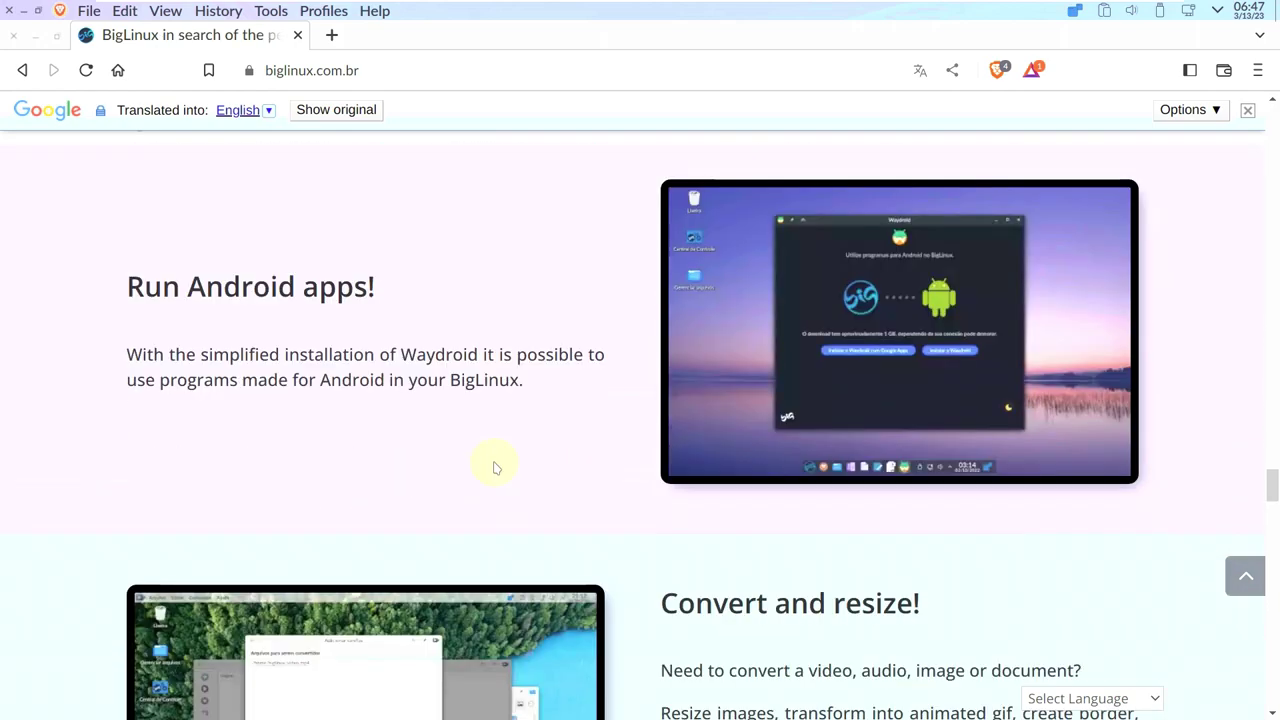
pyautogui.scroll(-4, 493, 458)
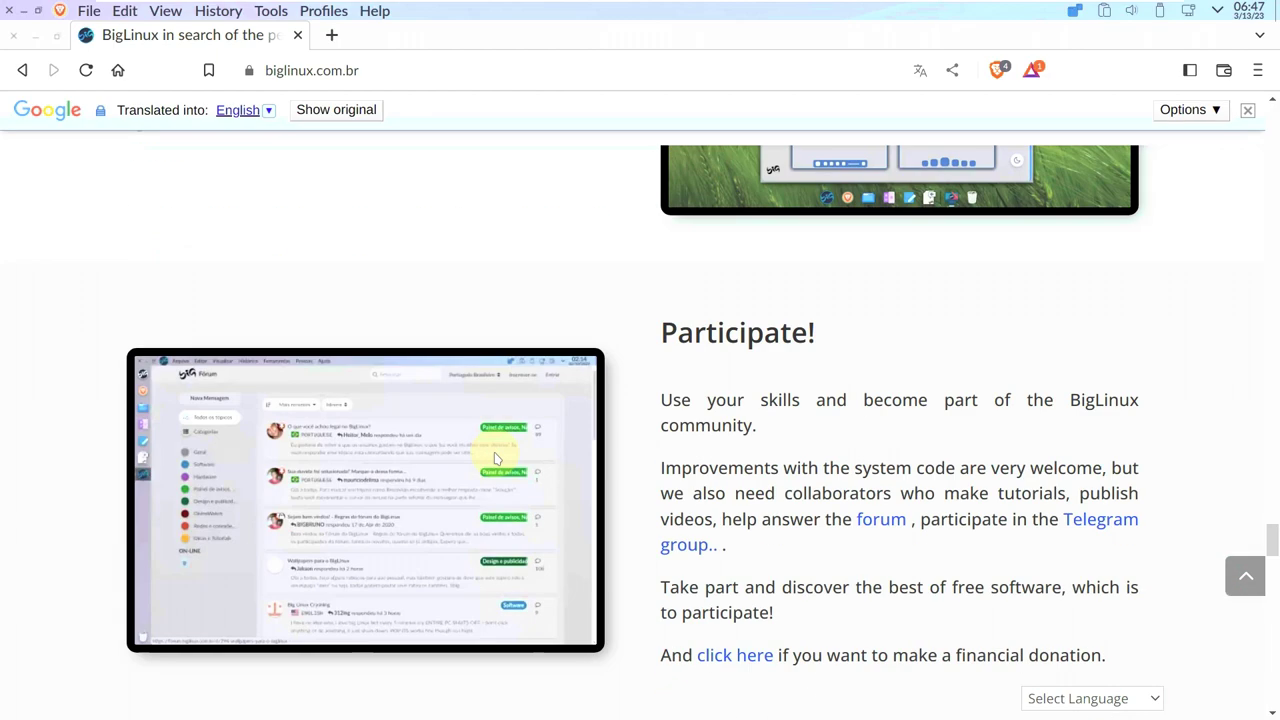
pyautogui.scroll(-15, 494, 458)
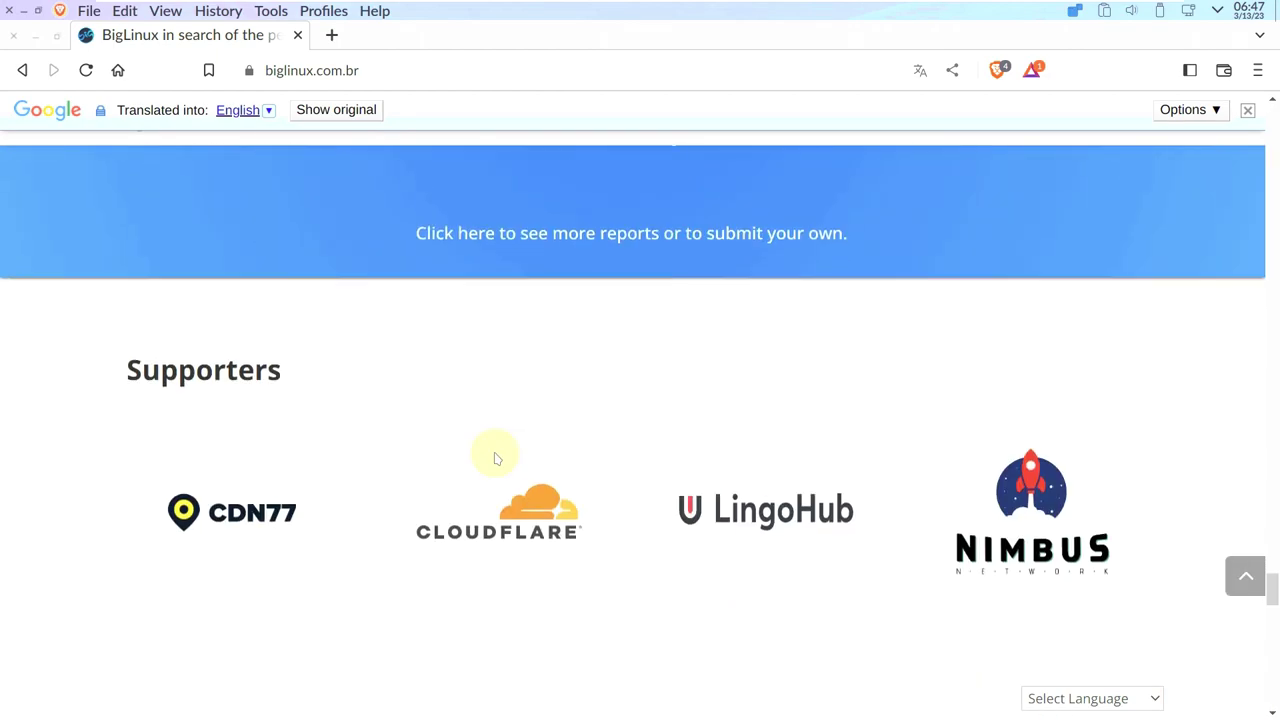
pyautogui.scroll(-8, 494, 458)
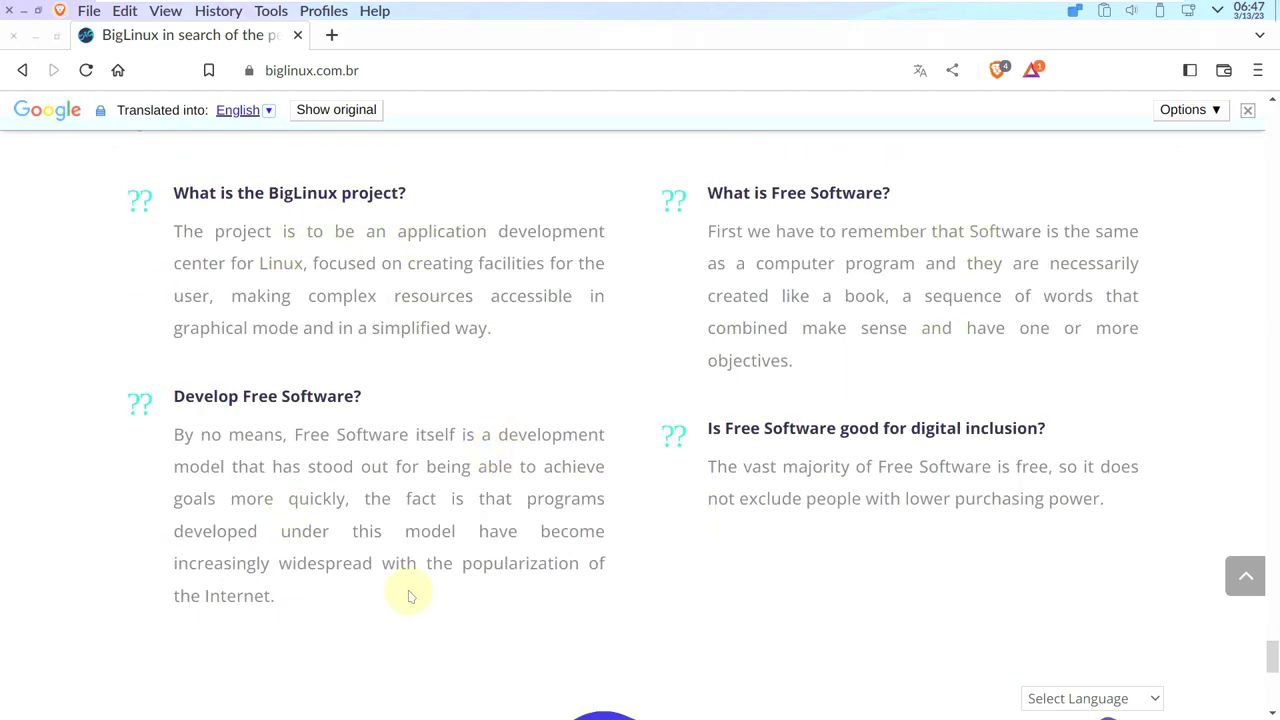
pyautogui.scroll(-8, 410, 585)
pyautogui.moveTo(1268, 690); pyautogui.dragTo(1200, 137)
pyautogui.scroll(-2, 406, 563)
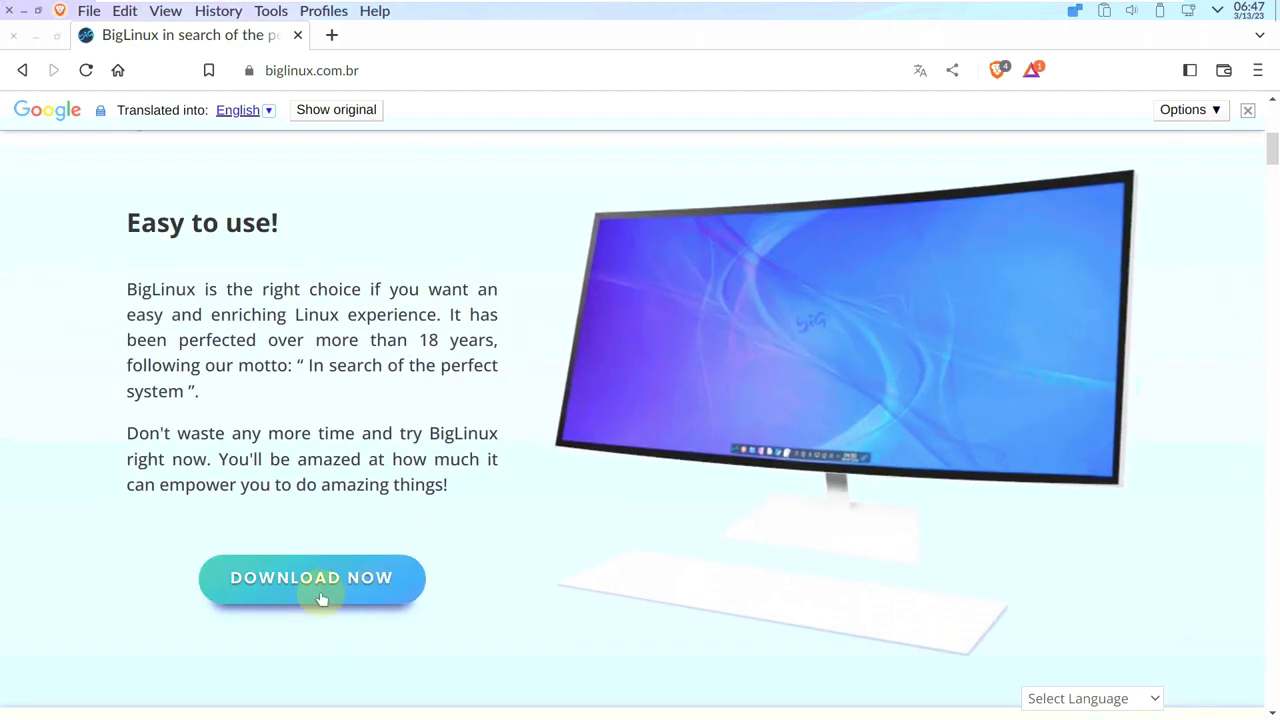
pyautogui.click(321, 596)
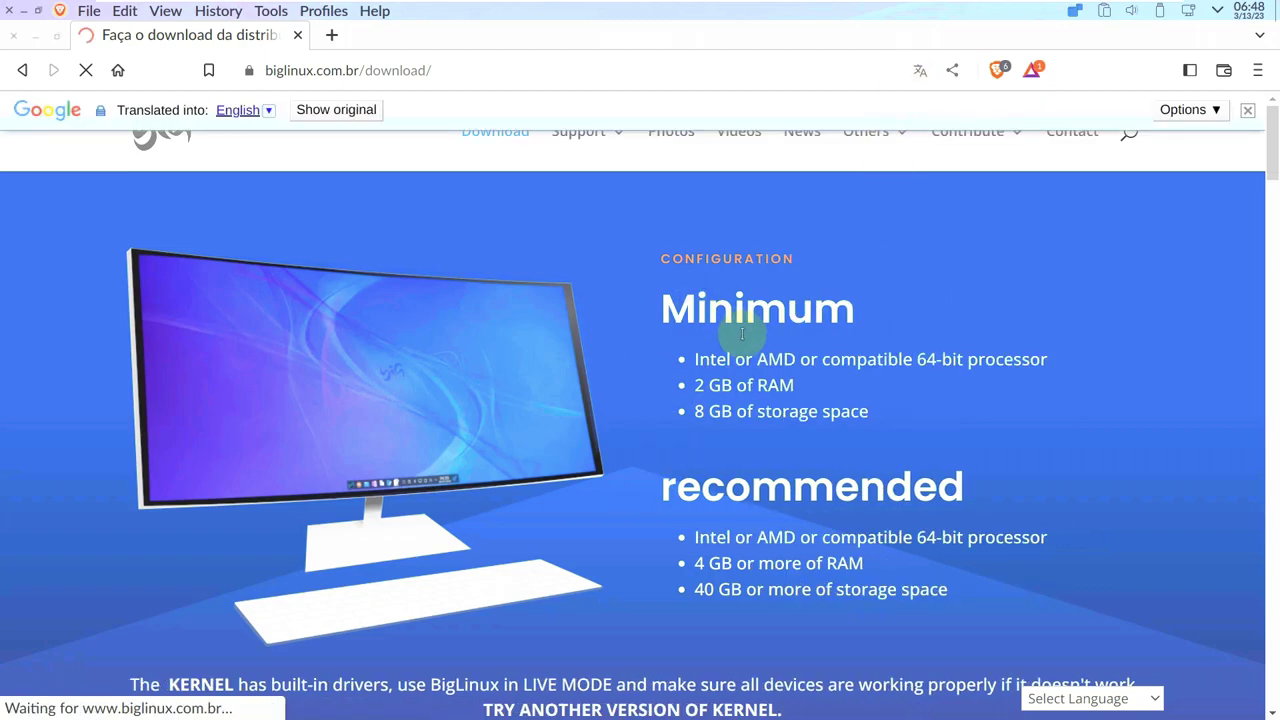
# Highlight the KERNEL 510, KERNEL 515 and KERNEL 61 edition headings.
pyautogui.scroll(-2, 740, 335)
pyautogui.scroll(2, 720, 400)
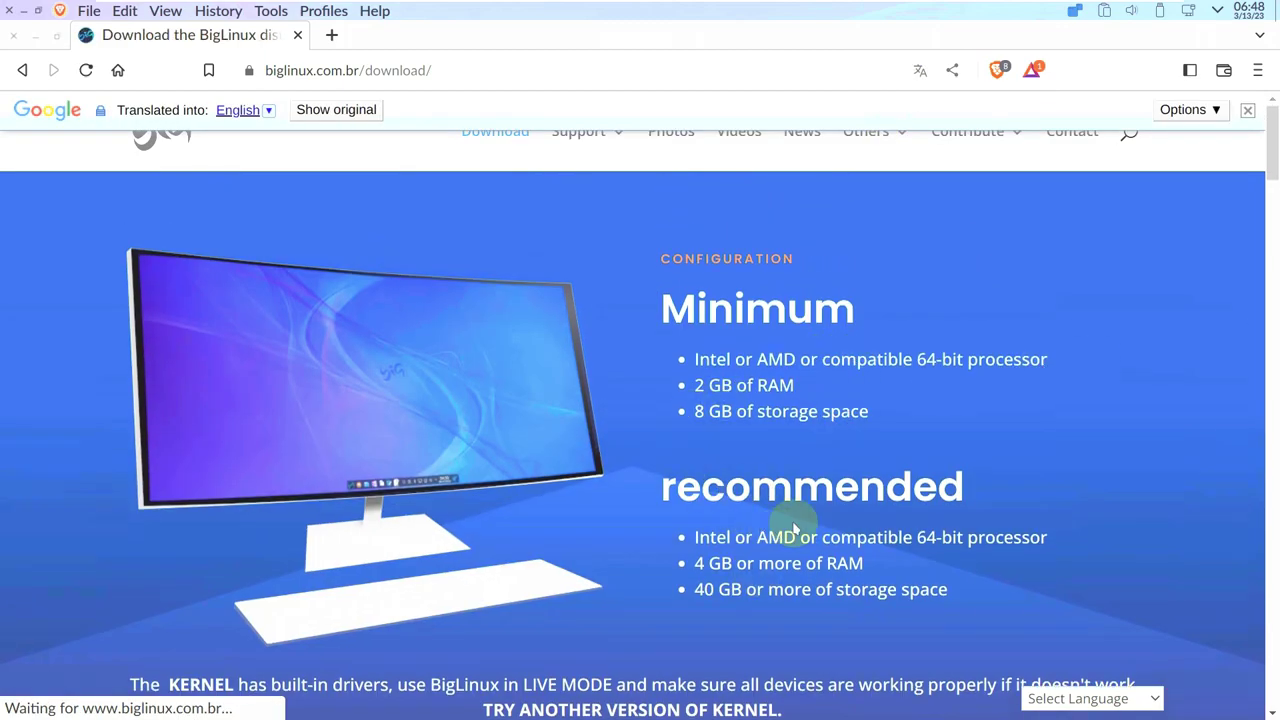
pyautogui.scroll(-10, 700, 505)
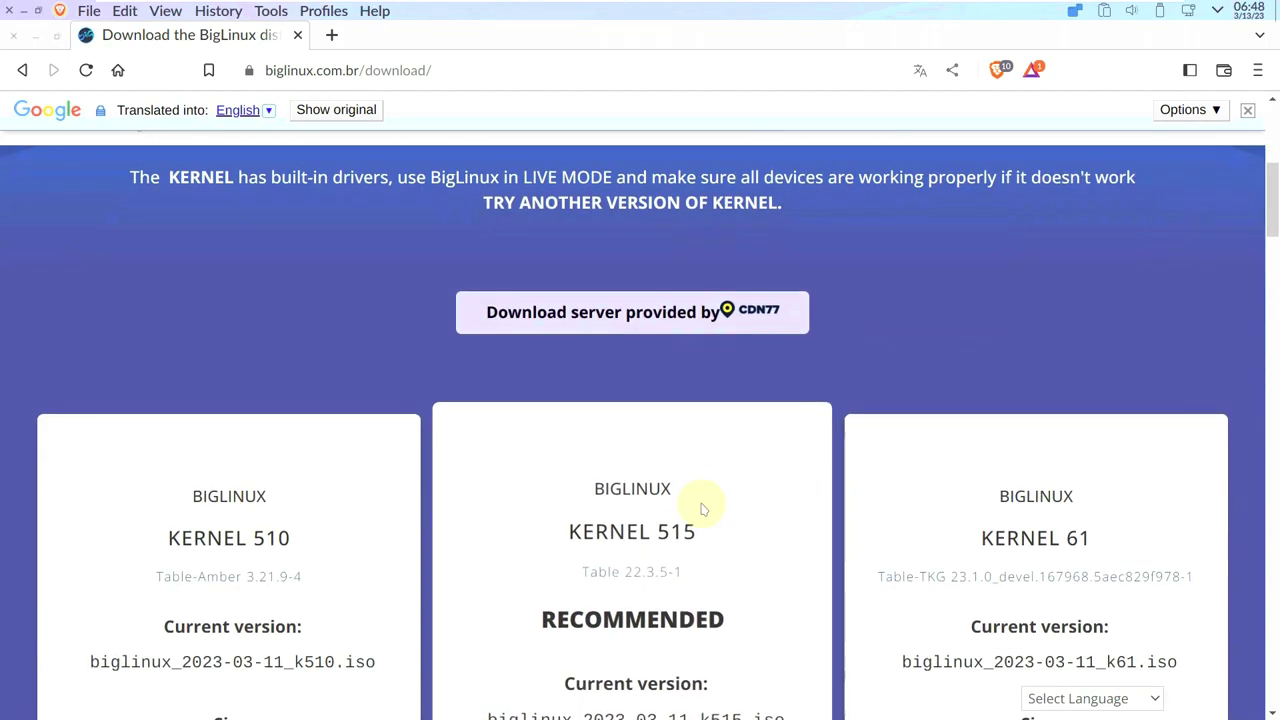
pyautogui.moveTo(296, 312); pyautogui.dragTo(174, 297)
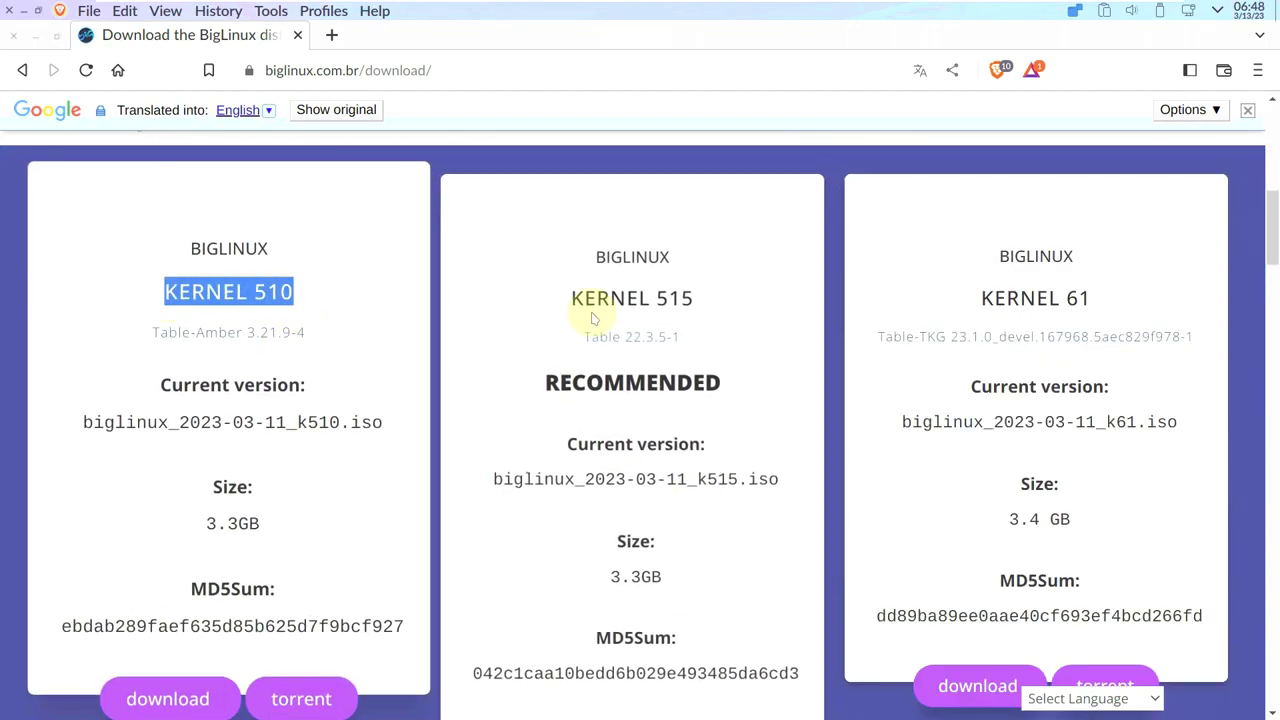
pyautogui.moveTo(700, 298); pyautogui.dragTo(568, 298)
pyautogui.moveTo(1105, 298); pyautogui.dragTo(967, 312)
# Highlight the three ISO sizes (3.3–3.4 GB) and scroll through the kernel download cards.
pyautogui.scroll(-2, 973, 322)
pyautogui.moveTo(677, 463); pyautogui.dragTo(600, 466)
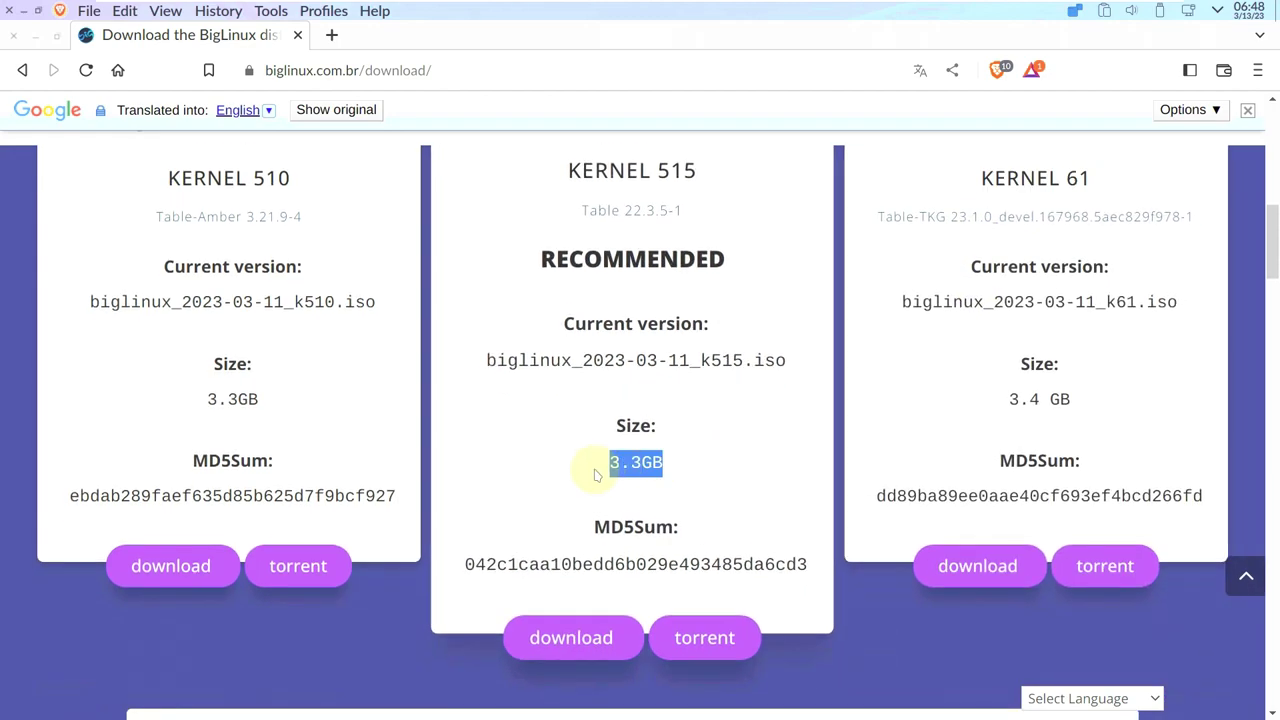
pyautogui.moveTo(204, 404); pyautogui.dragTo(407, 407)
pyautogui.moveTo(1090, 408); pyautogui.dragTo(1006, 403)
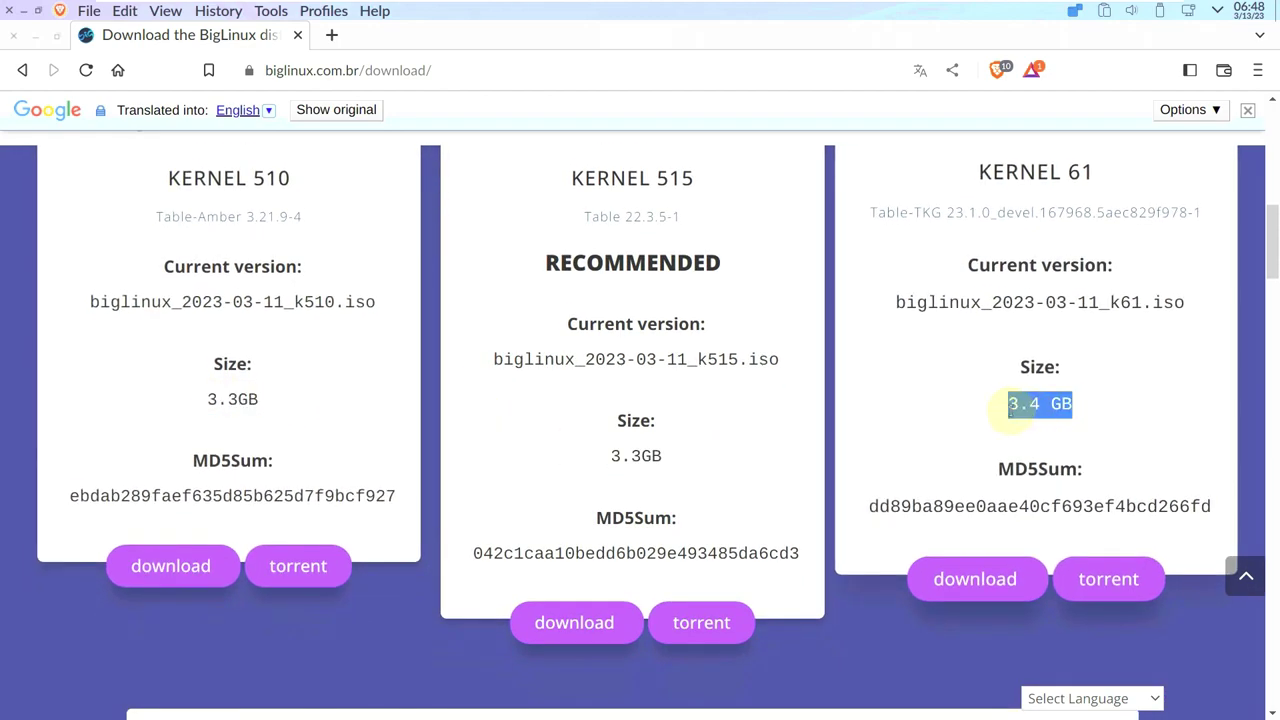
pyautogui.scroll(-5, 765, 462)
pyautogui.scroll(2, 765, 462)
pyautogui.scroll(-8, 765, 462)
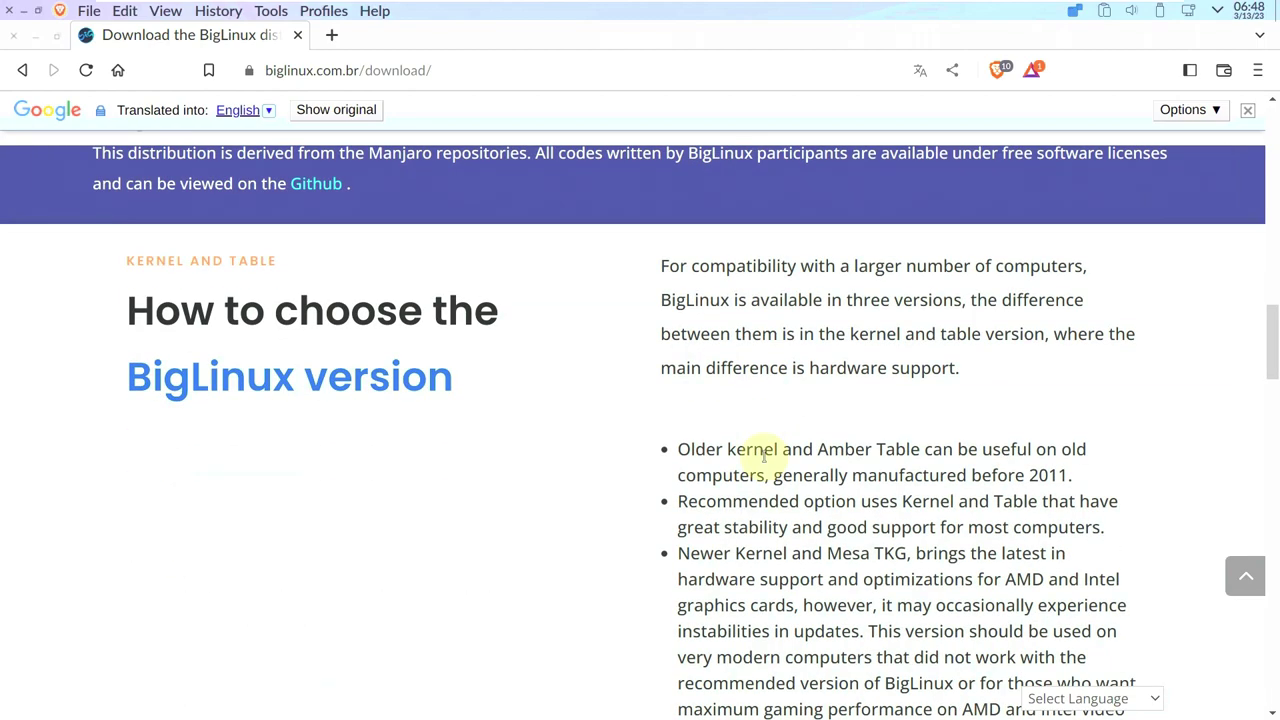
pyautogui.scroll(-6, 765, 462)
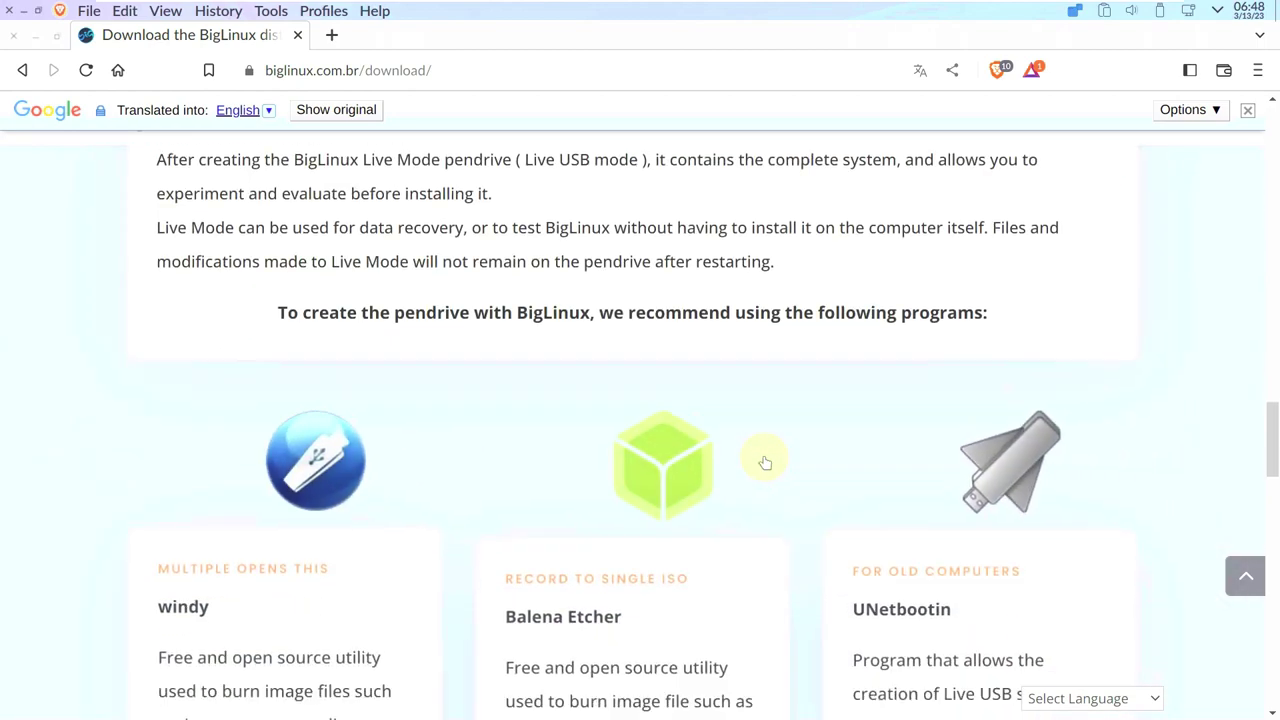
pyautogui.scroll(-9, 765, 455)
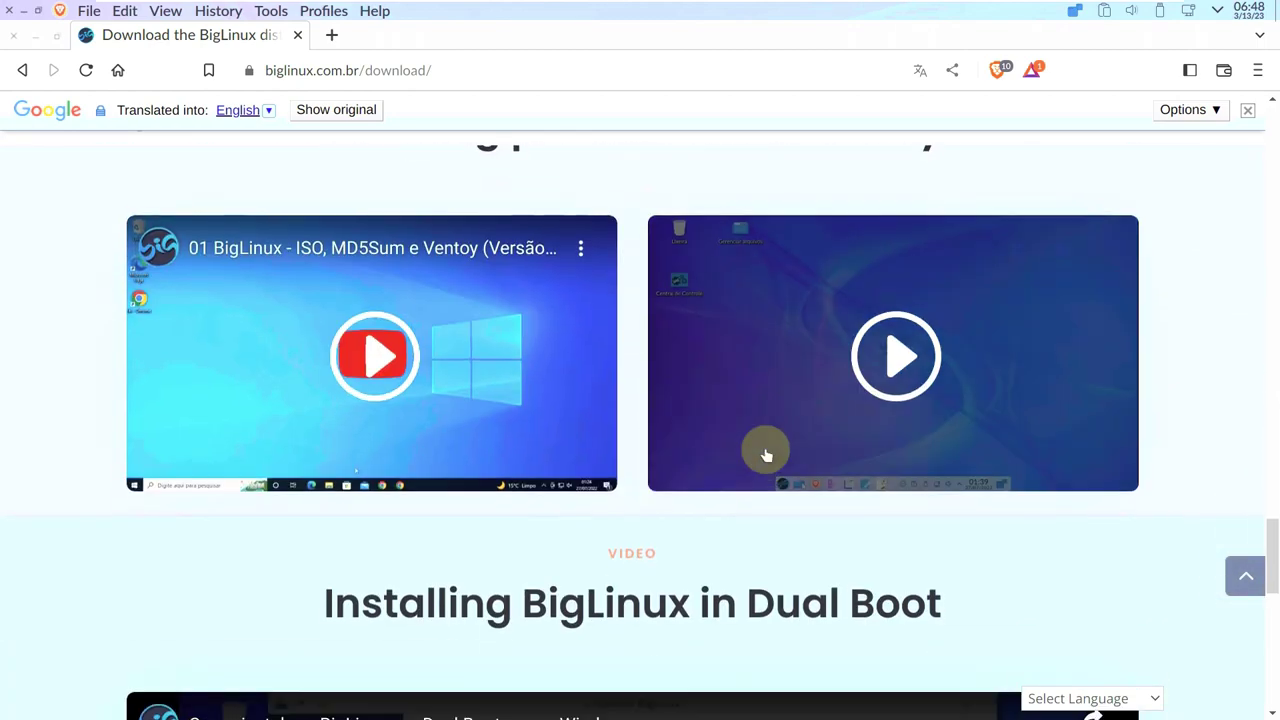
pyautogui.scroll(20, 1242, 494)
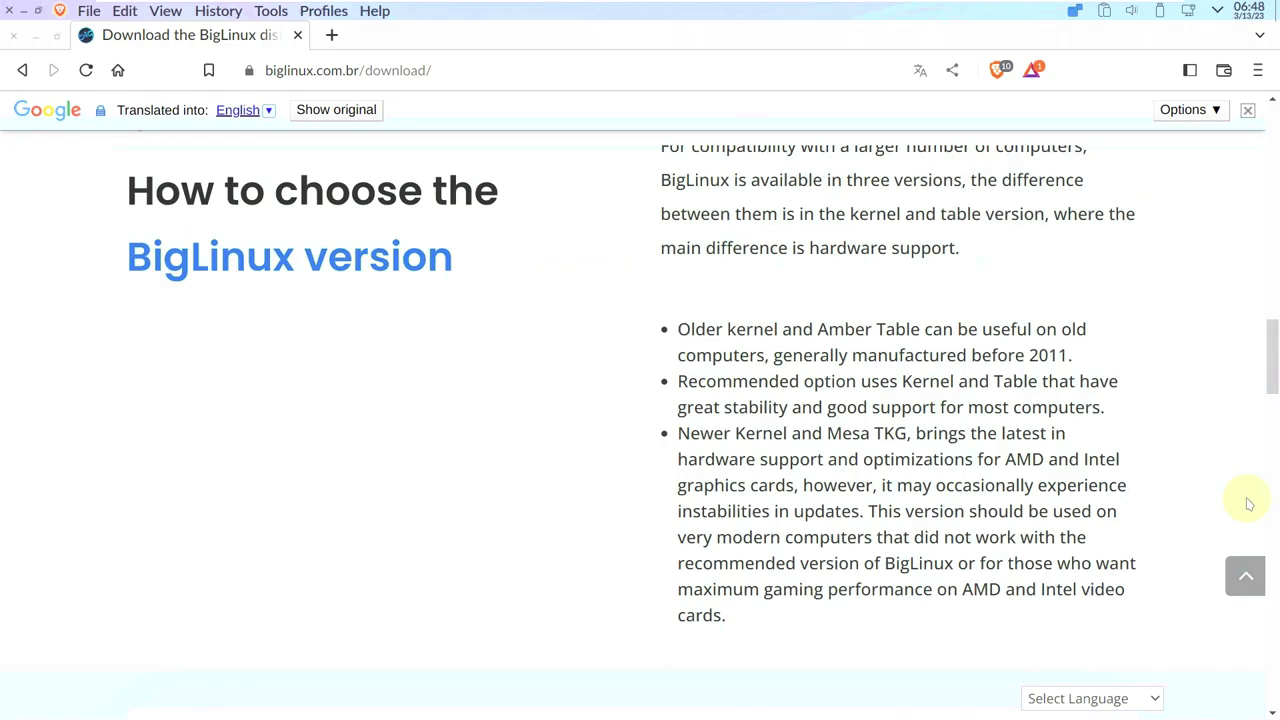
pyautogui.scroll(-2, 1245, 503)
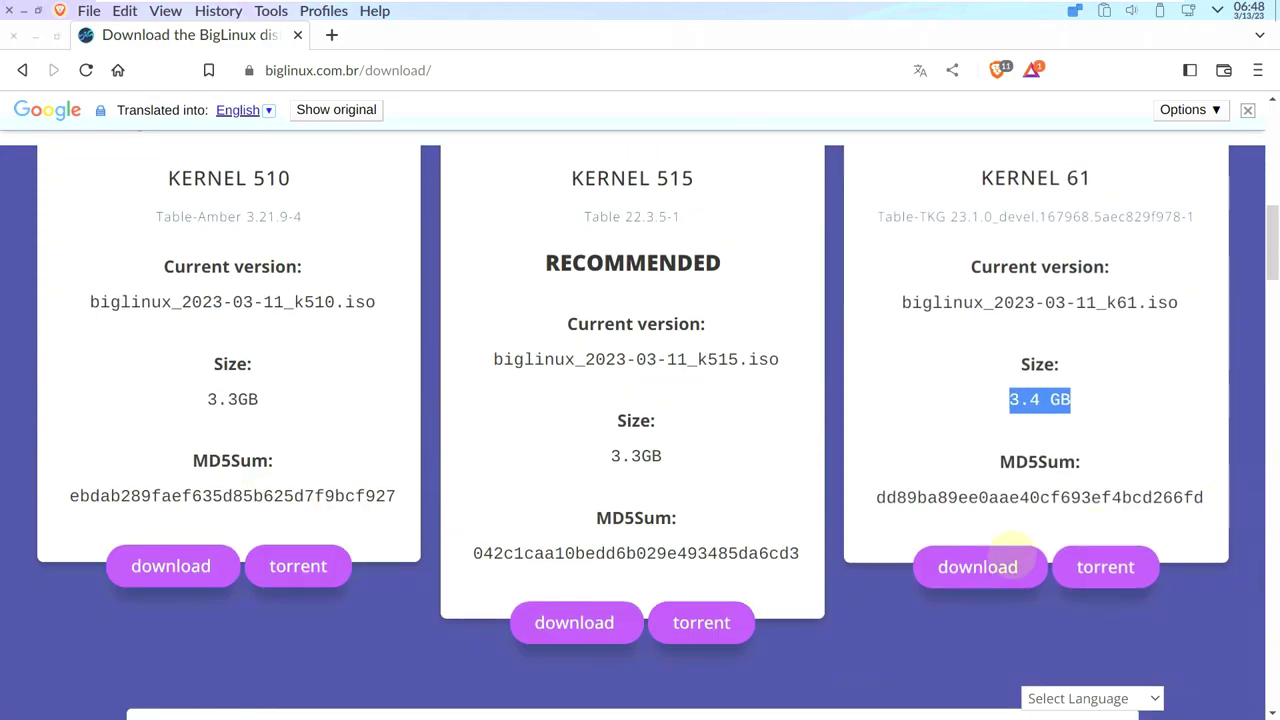
# Download the Kernel 61 ISO, saving it to the Desktop folder.
pyautogui.click(980, 567)
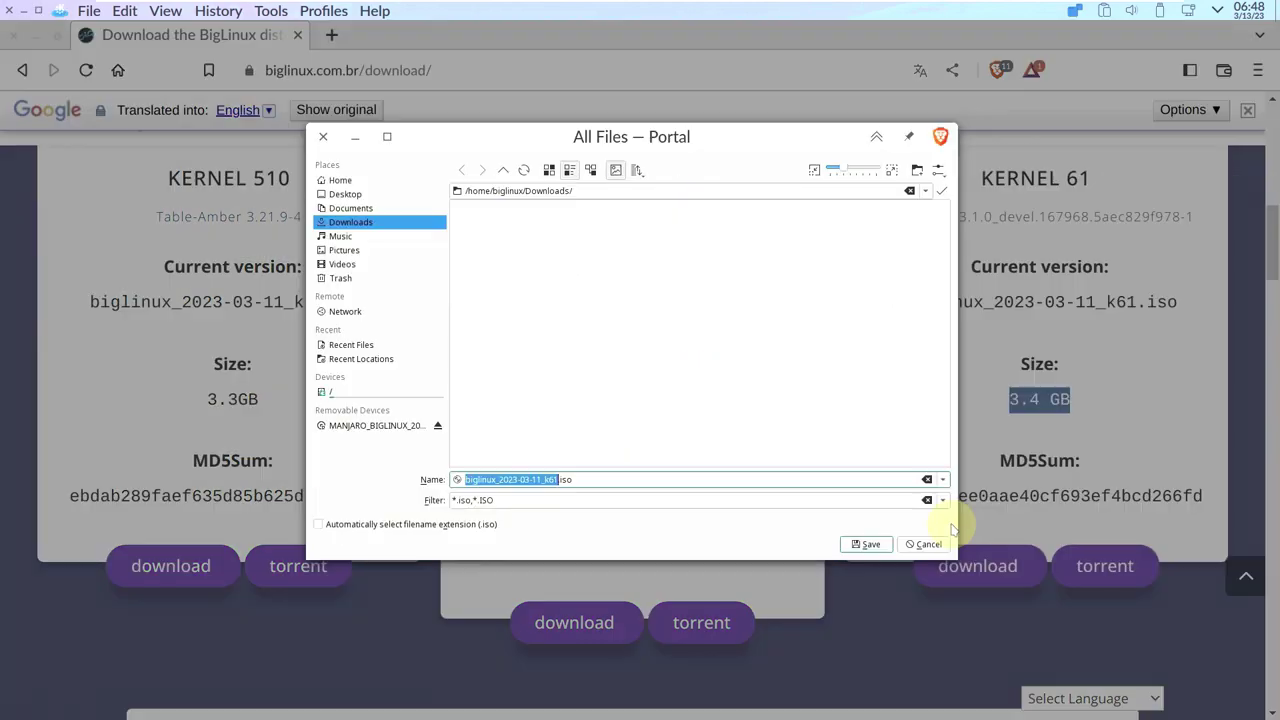
pyautogui.click(343, 180)
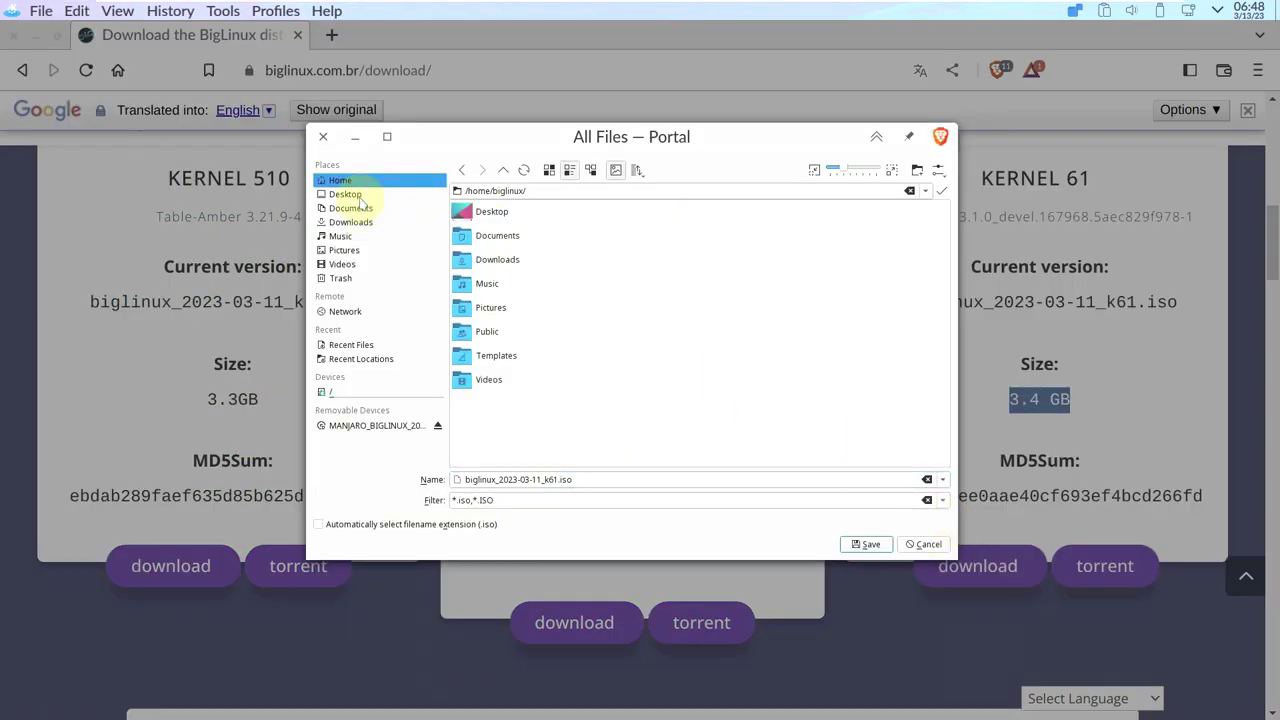
pyautogui.click(345, 194)
pyautogui.click(867, 546)
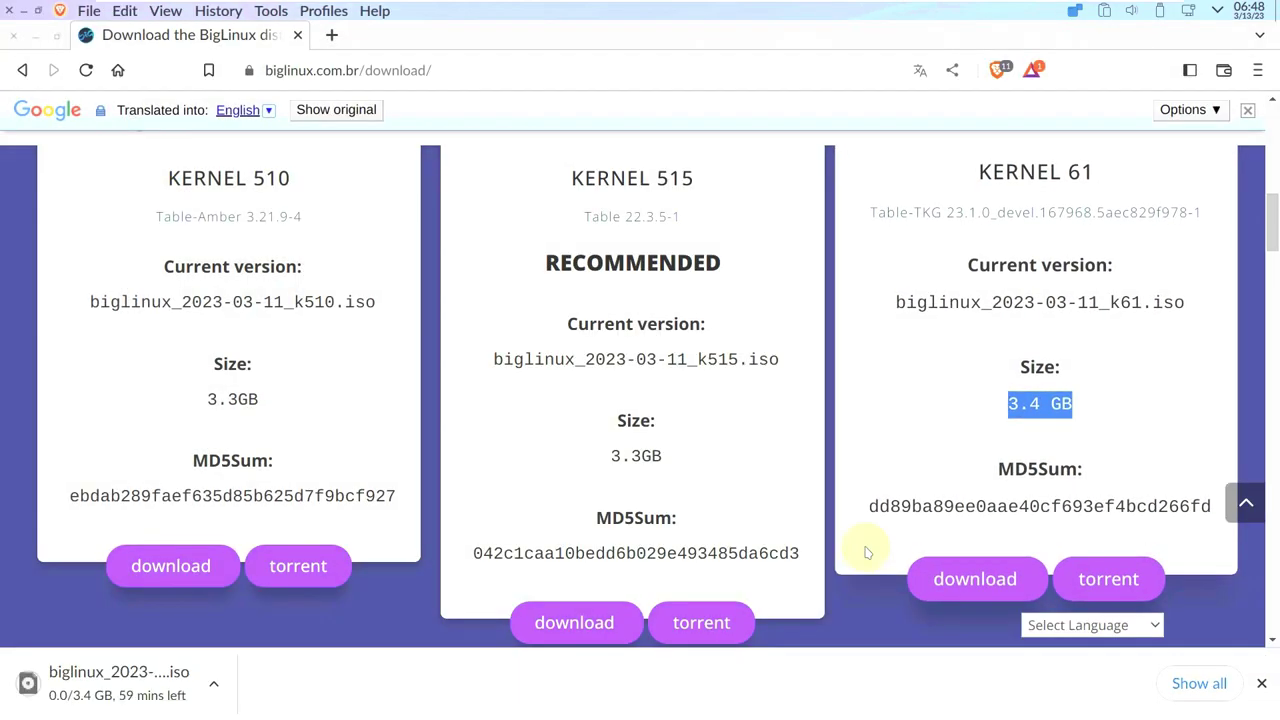
# Cancel the ISO download and close Brave, ticking Don't ask me again.
pyautogui.click(1199, 684)
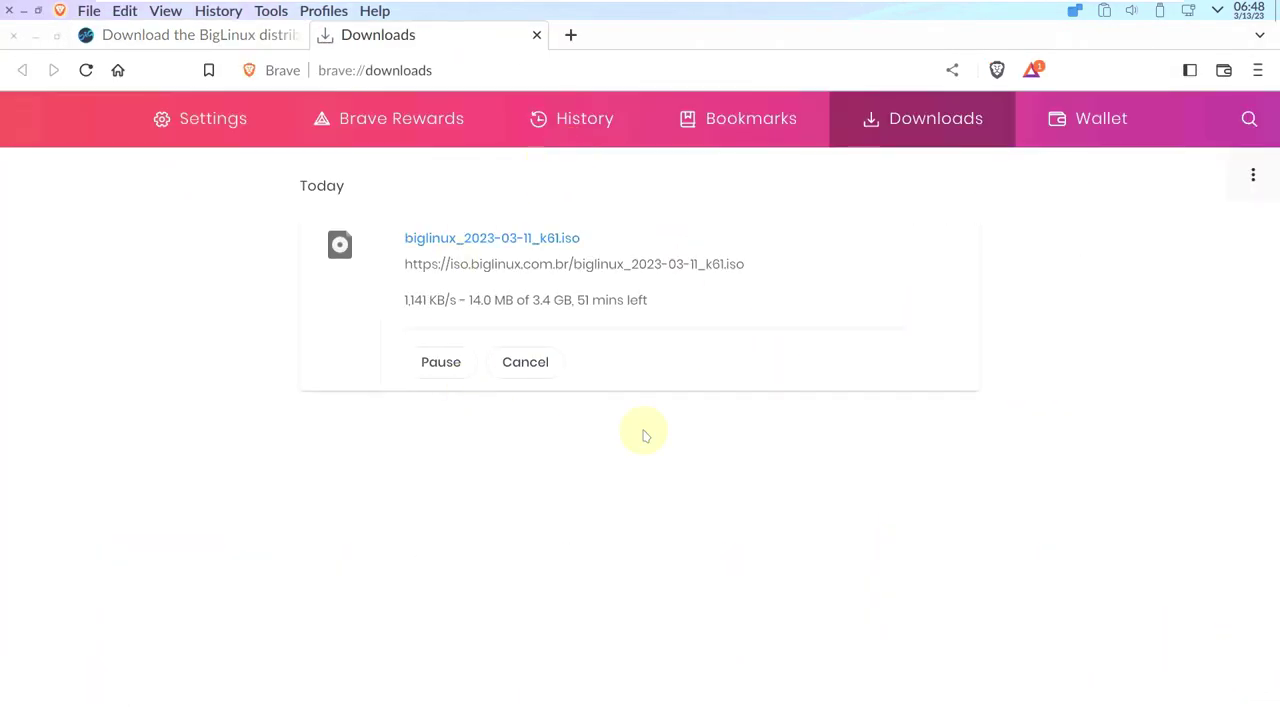
pyautogui.click(536, 377)
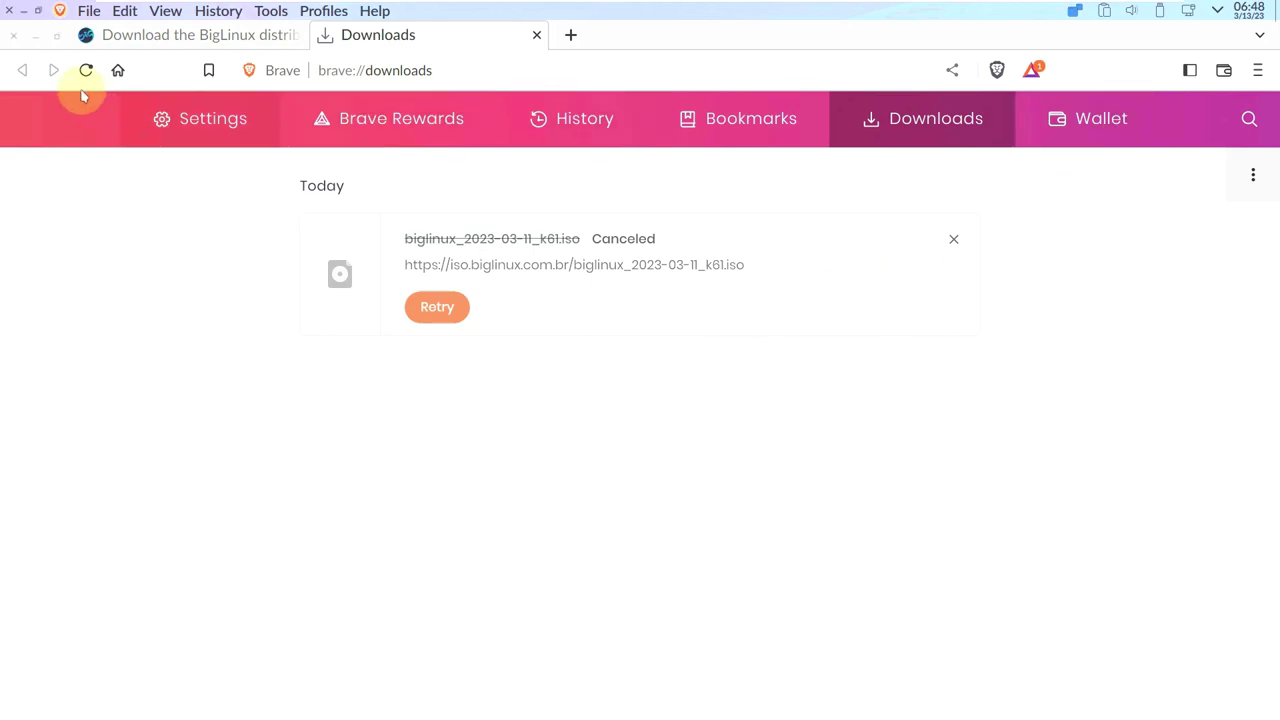
pyautogui.click(14, 36)
pyautogui.click(511, 214)
# Confirm closing both Brave tabs and browse the launcher's first categories, such as System and Utilities.
pyautogui.click(743, 280)
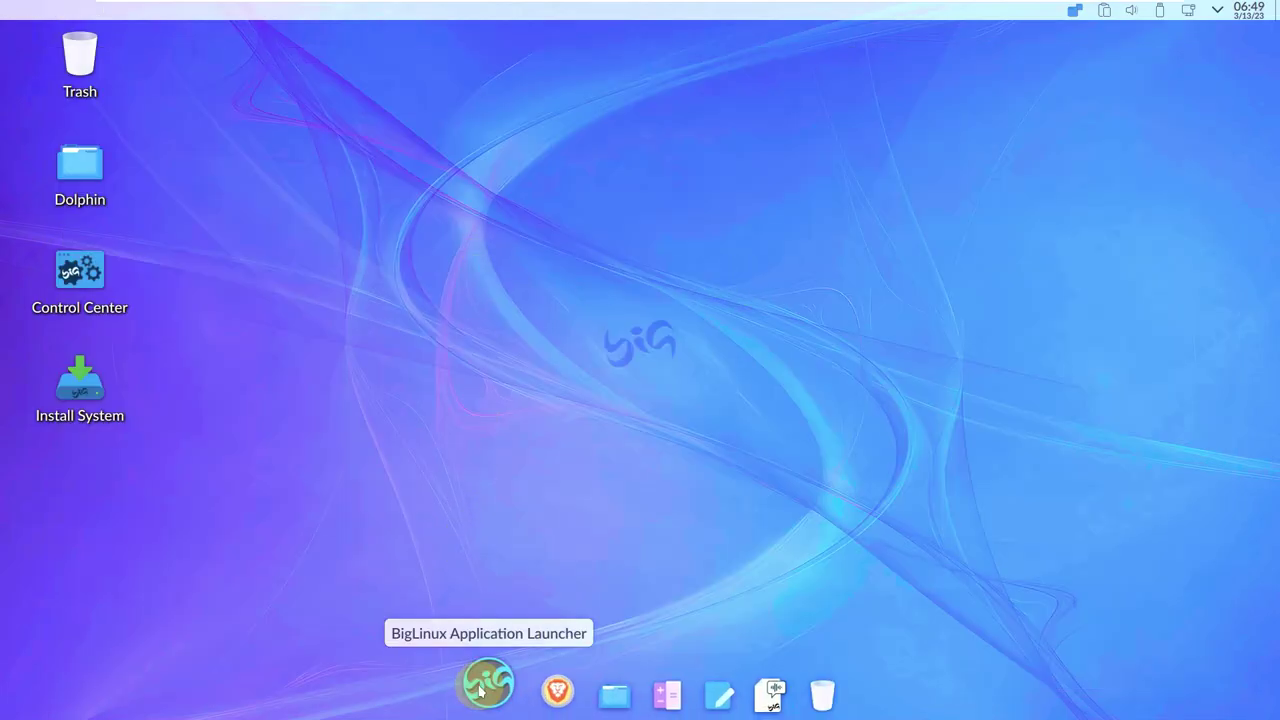
pyautogui.click(484, 692)
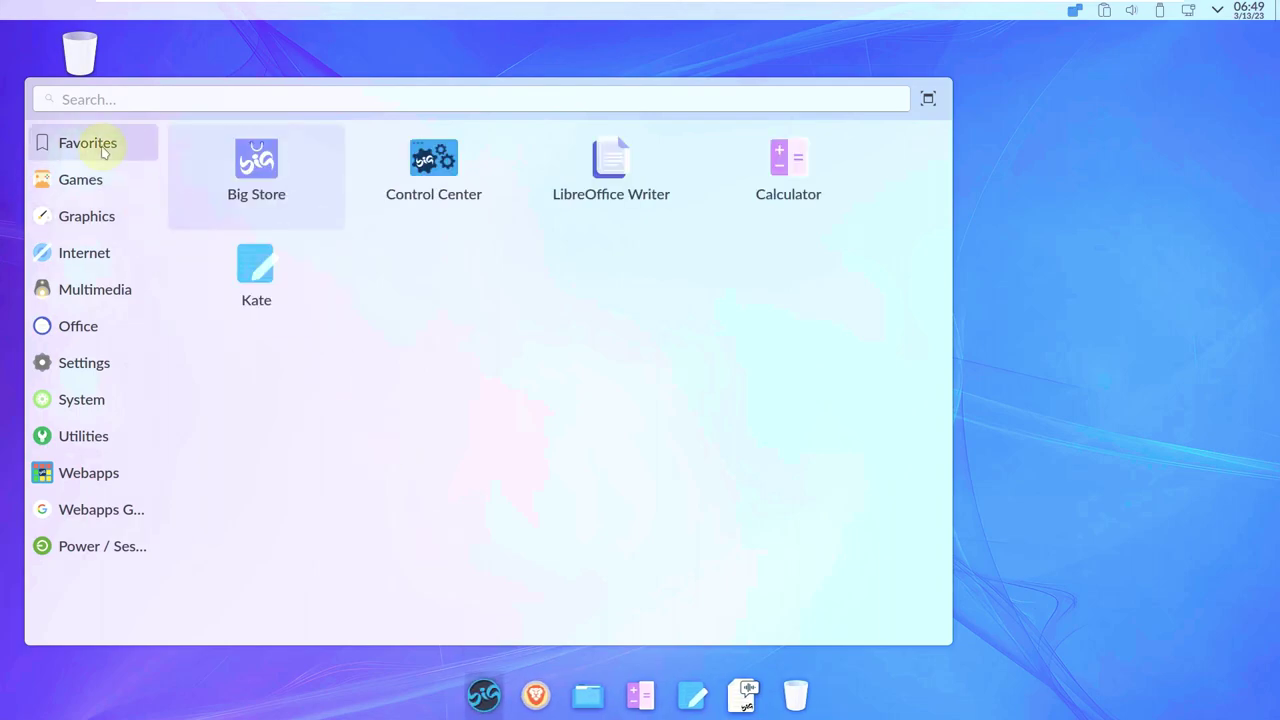
pyautogui.moveTo(104, 189)
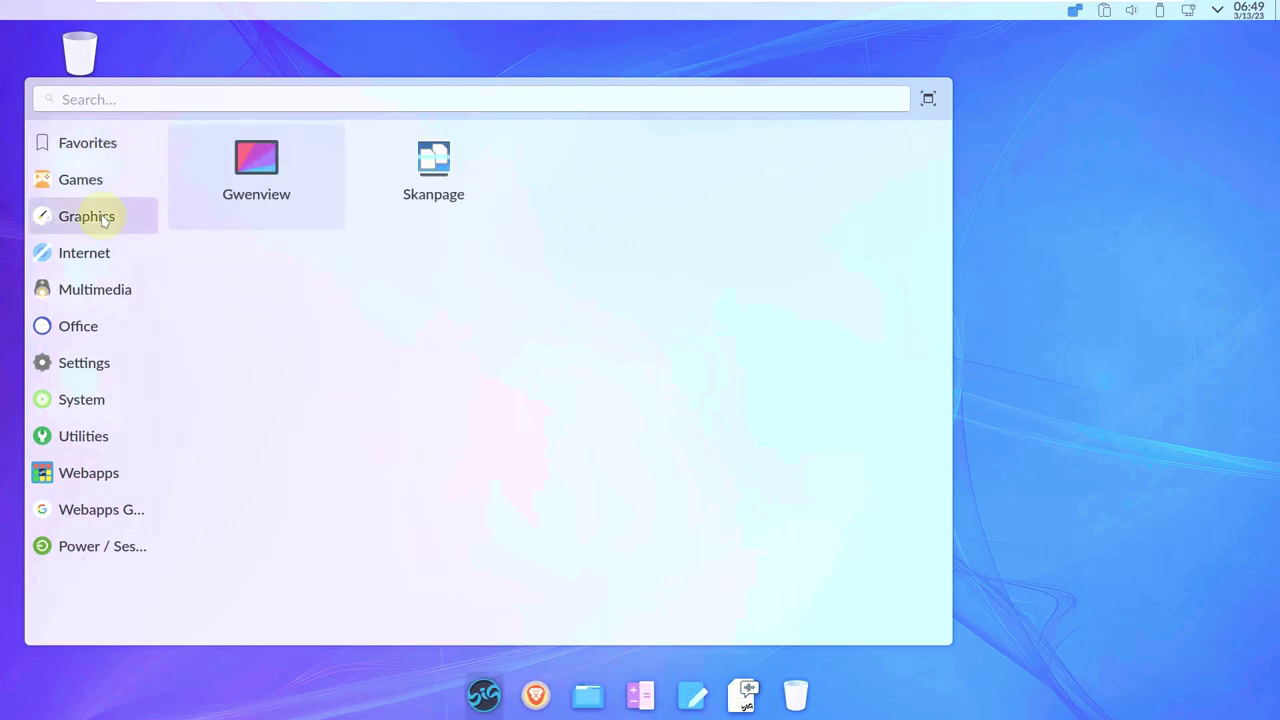
pyautogui.moveTo(112, 257)
pyautogui.moveTo(116, 295)
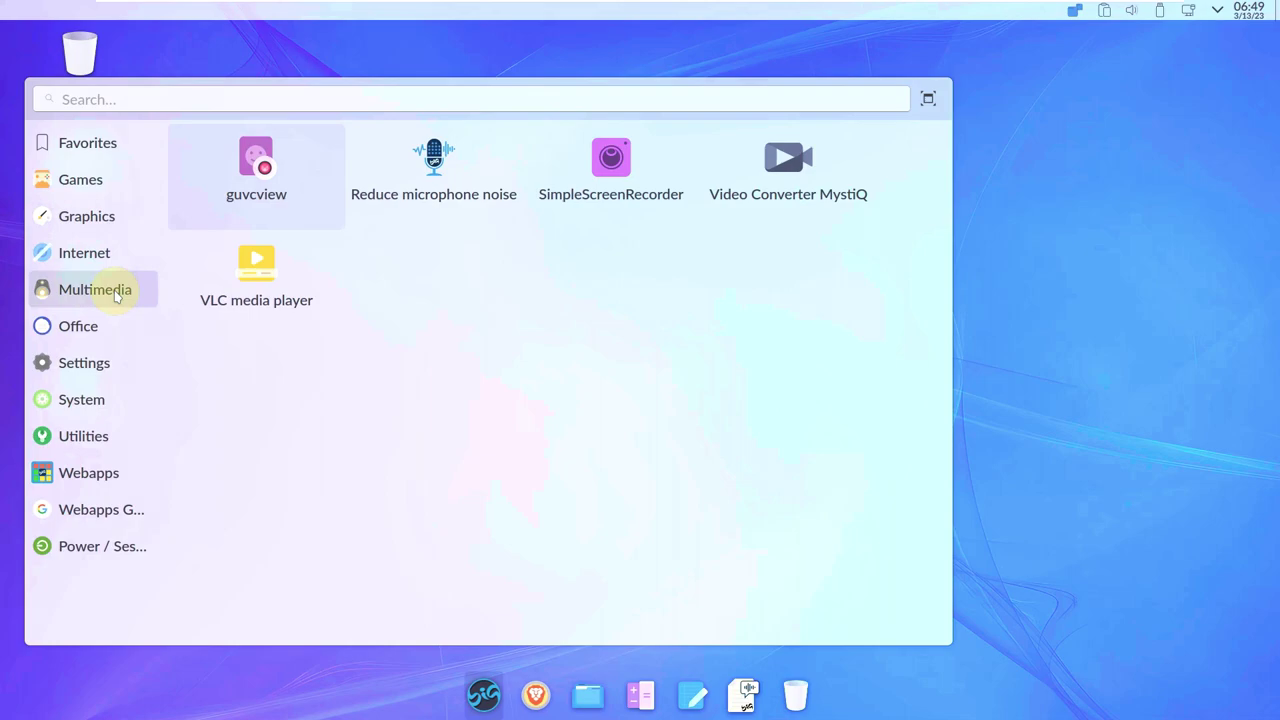
pyautogui.moveTo(108, 324)
pyautogui.moveTo(112, 374)
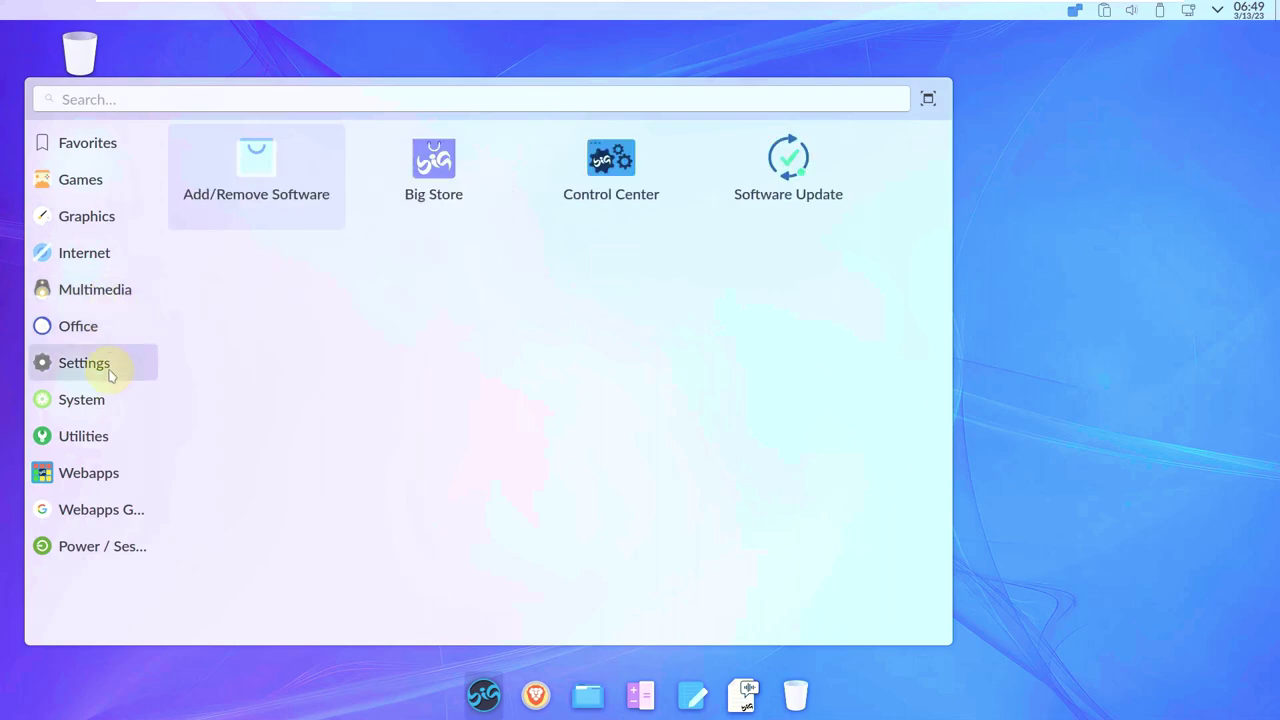
pyautogui.moveTo(114, 398)
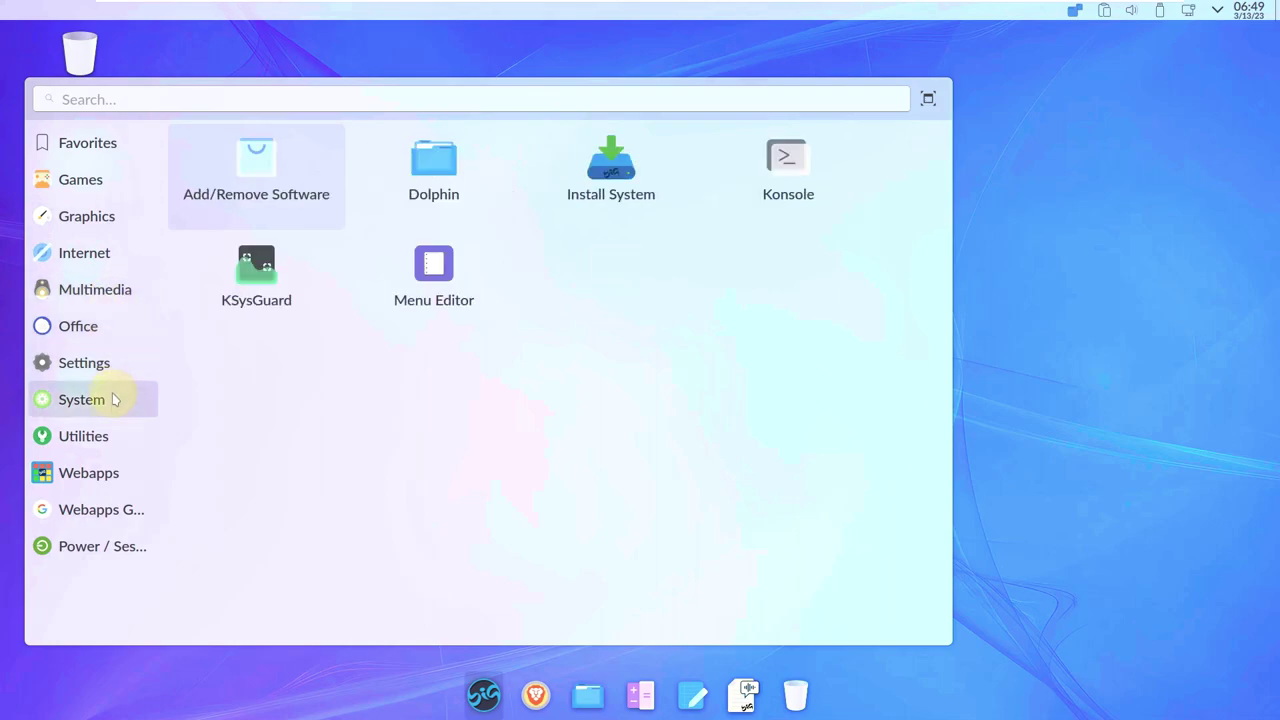
# Browse the remaining launcher categories through Webapps and Power / Session, then close the launcher.
pyautogui.moveTo(106, 440)
pyautogui.moveTo(100, 471)
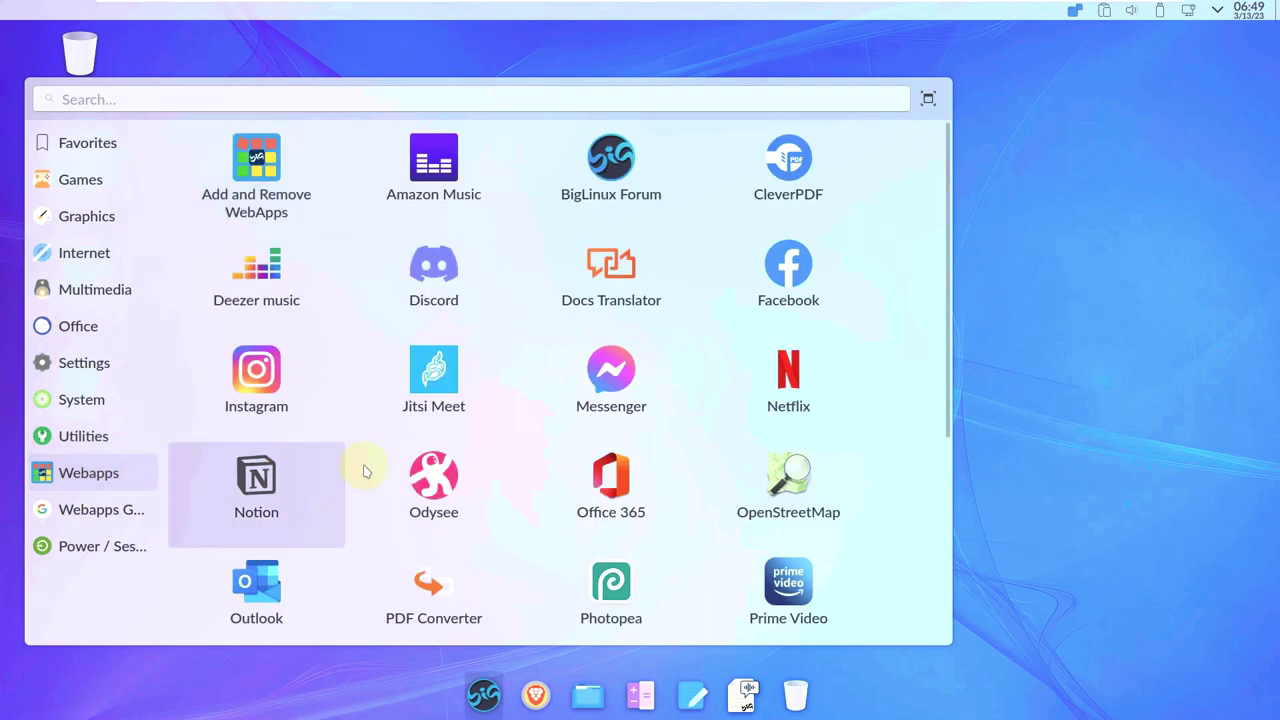
pyautogui.scroll(-5, 377, 463)
pyautogui.scroll(5, 377, 467)
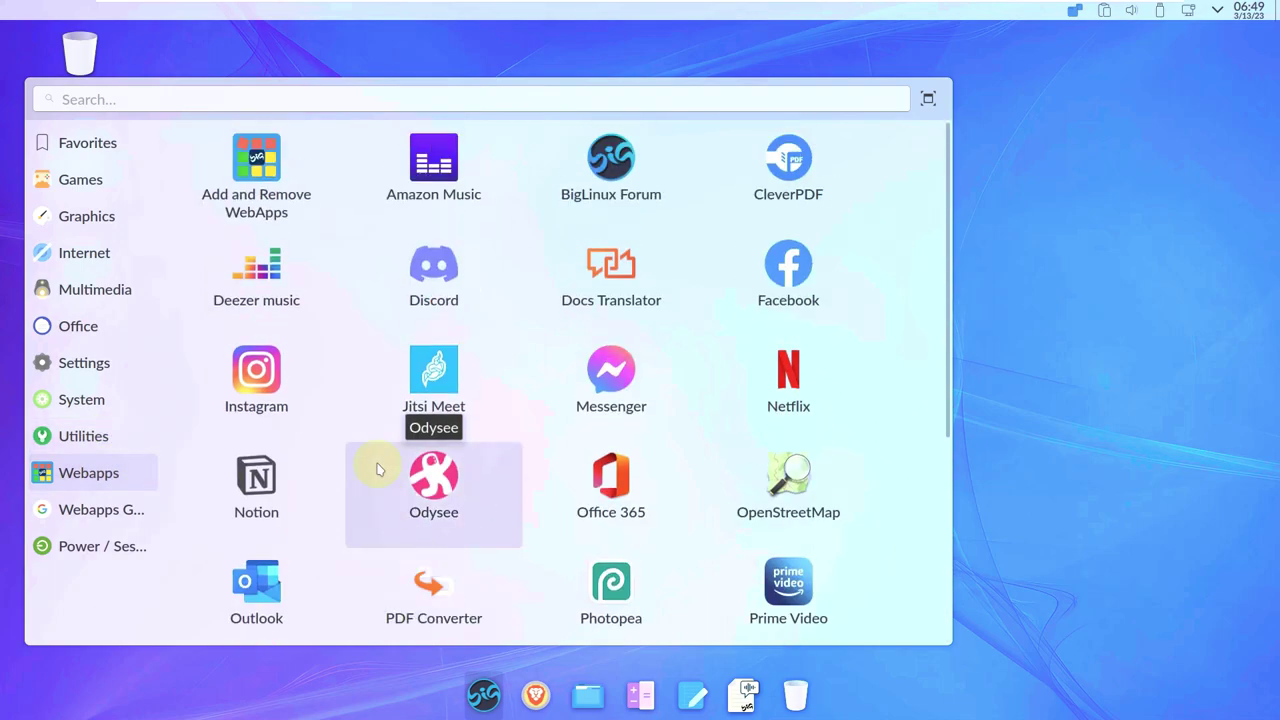
pyautogui.moveTo(153, 494)
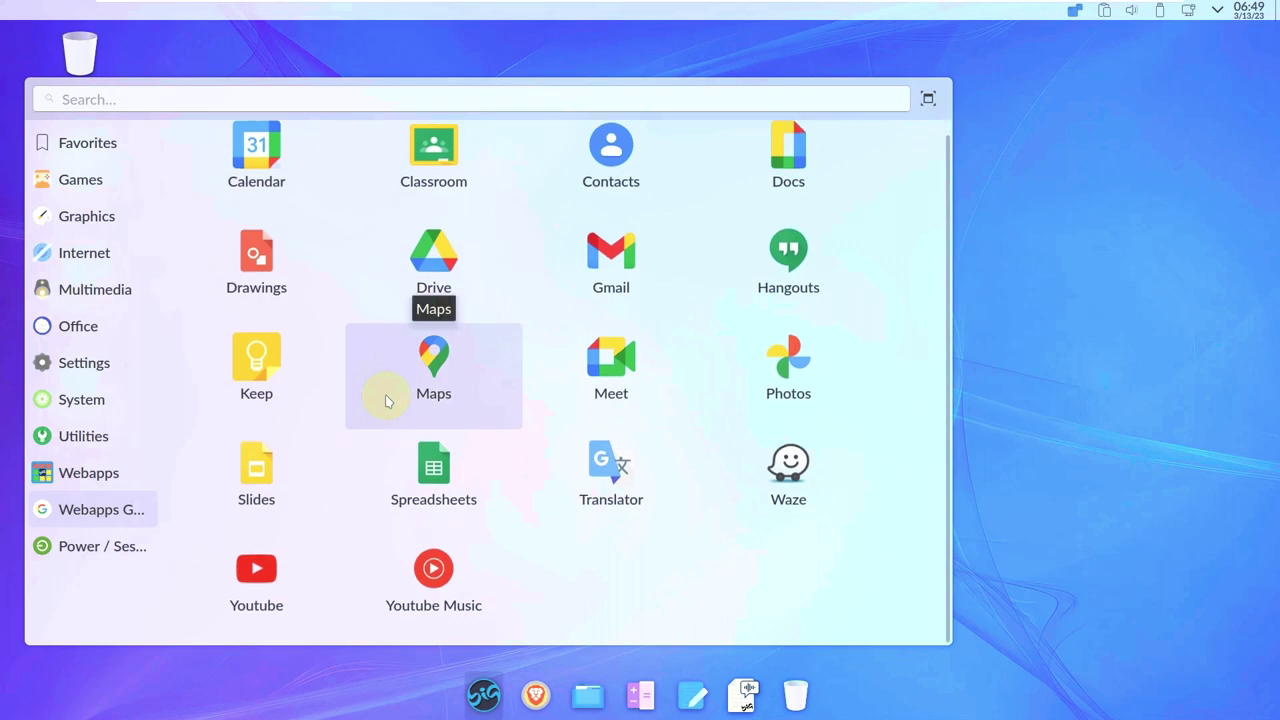
pyautogui.moveTo(128, 546)
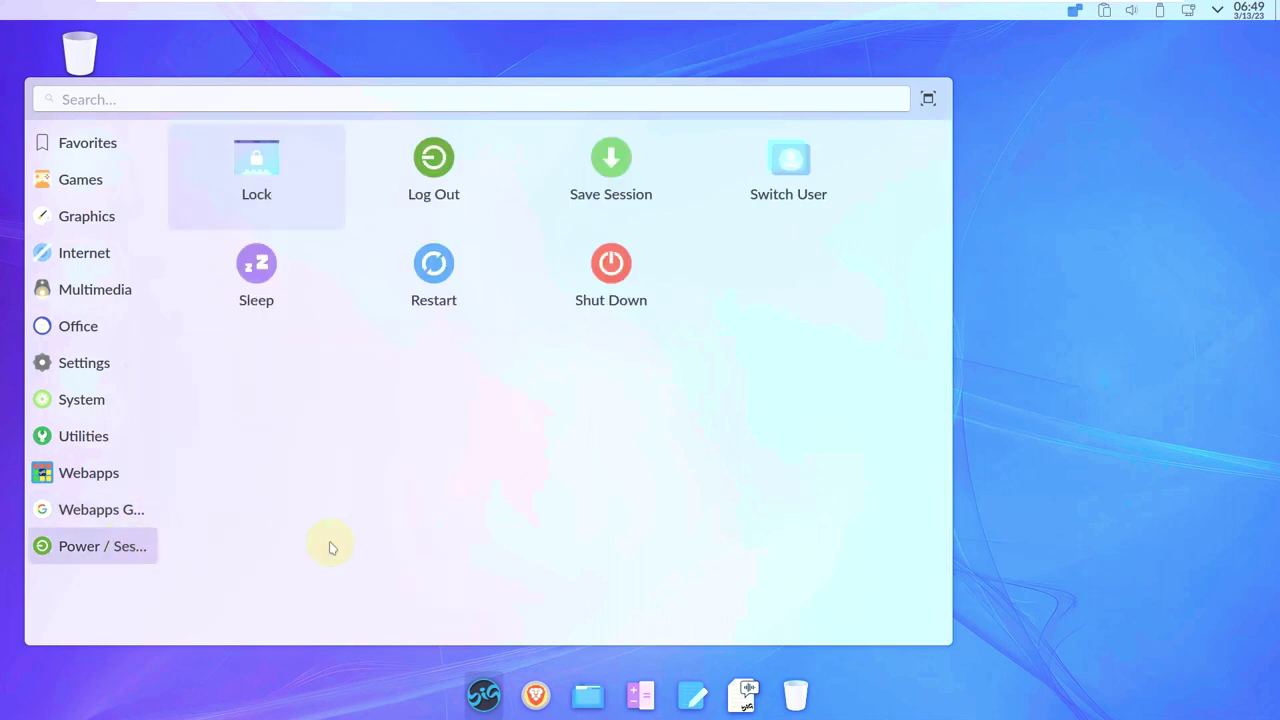
pyautogui.click(1131, 417)
# Check the calendar, status and notifications, network, and disks and devices tray panels.
pyautogui.click(1251, 10)
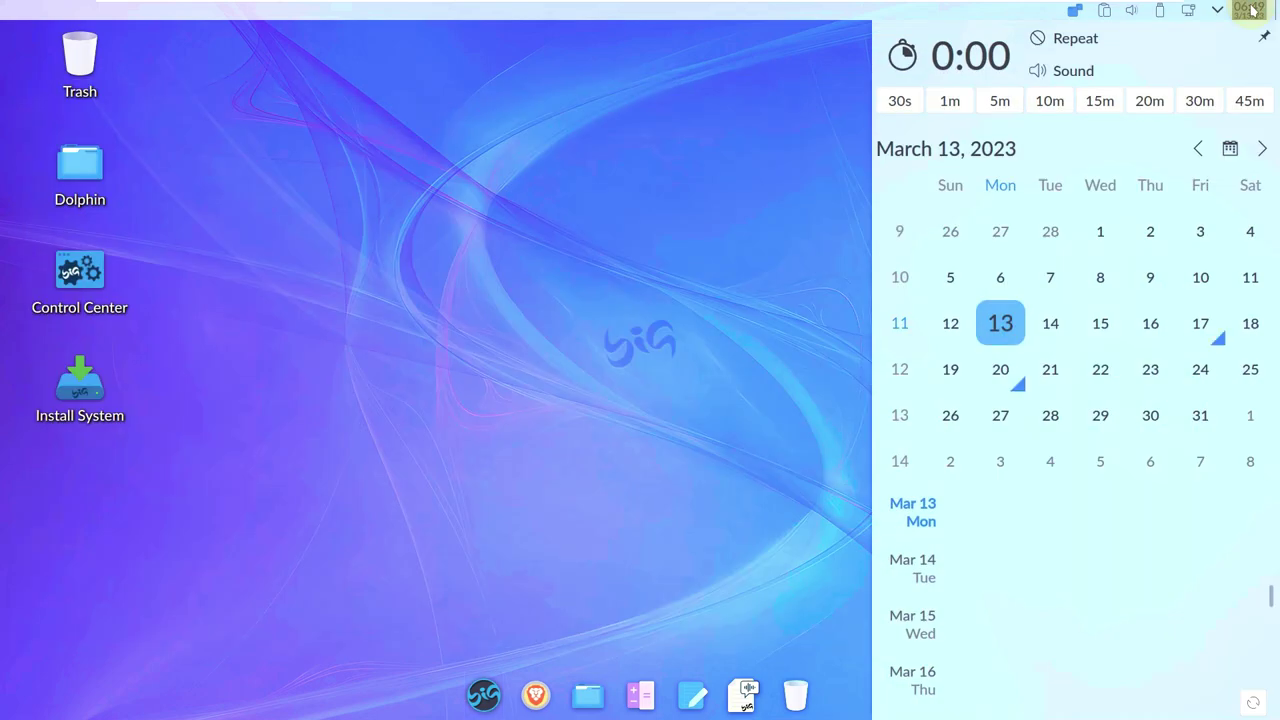
pyautogui.click(677, 408)
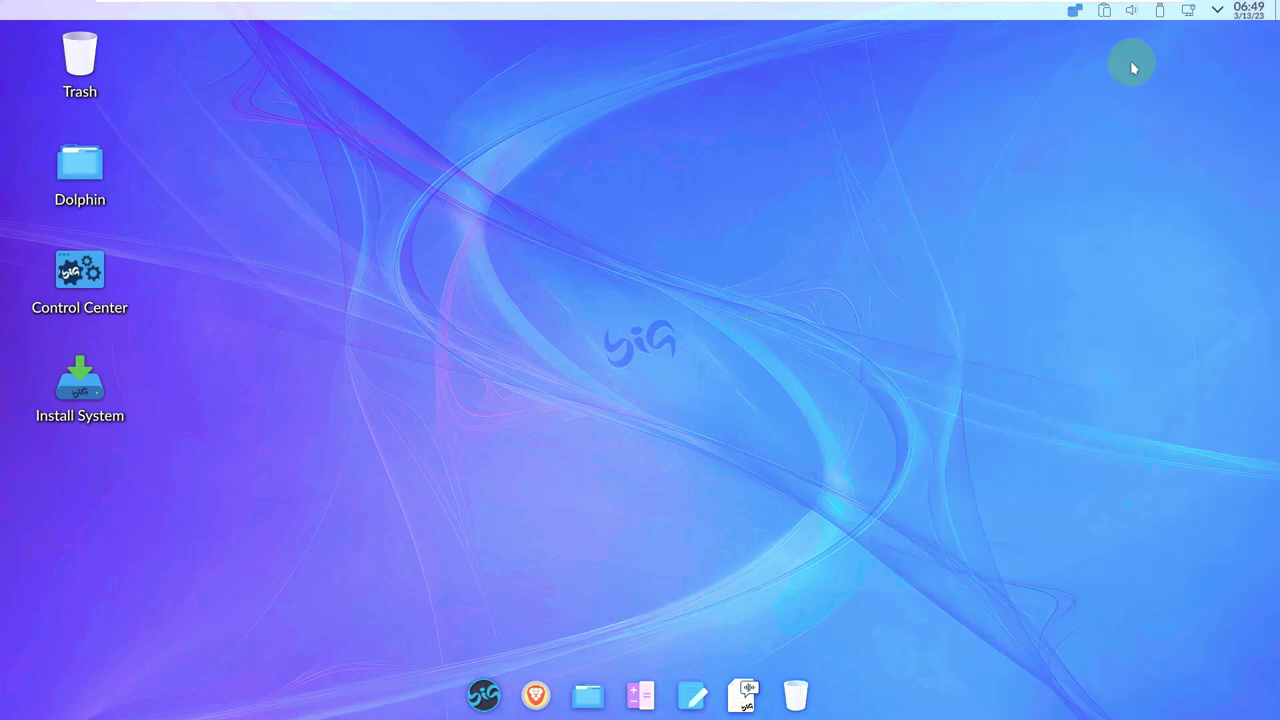
pyautogui.click(1219, 11)
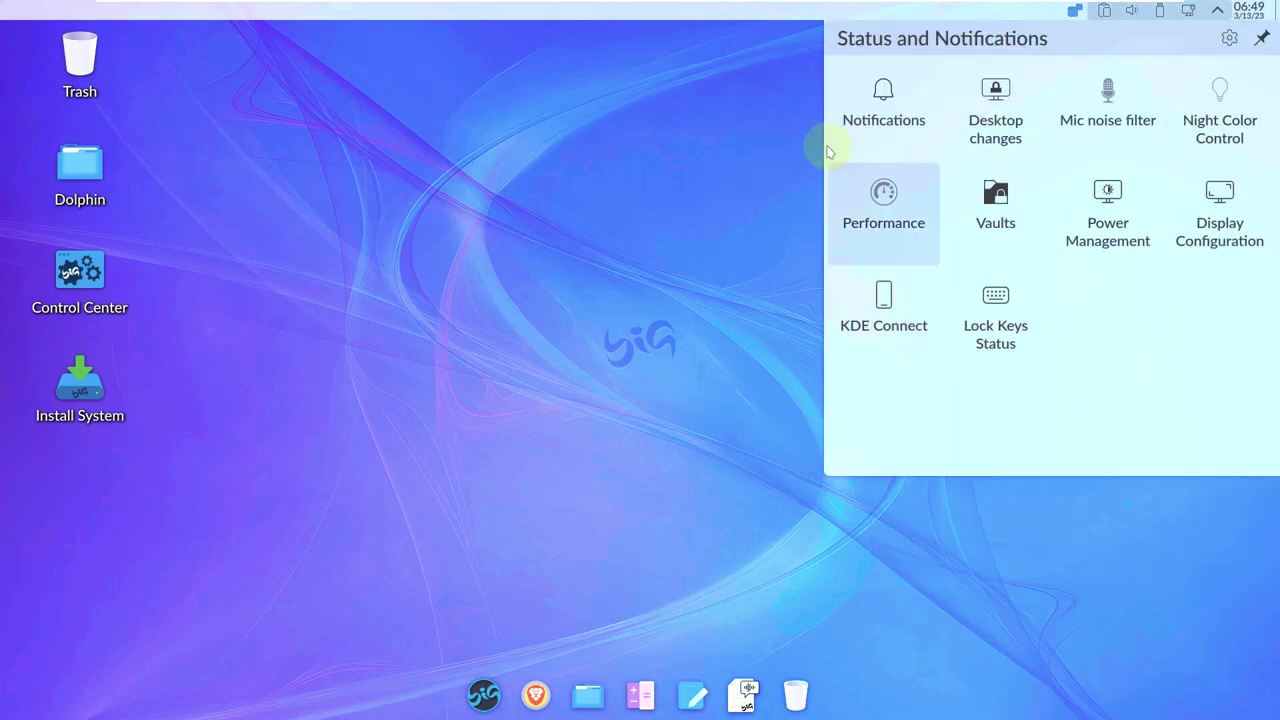
pyautogui.click(1043, 548)
pyautogui.click(1187, 19)
pyautogui.click(1183, 19)
pyautogui.click(1163, 12)
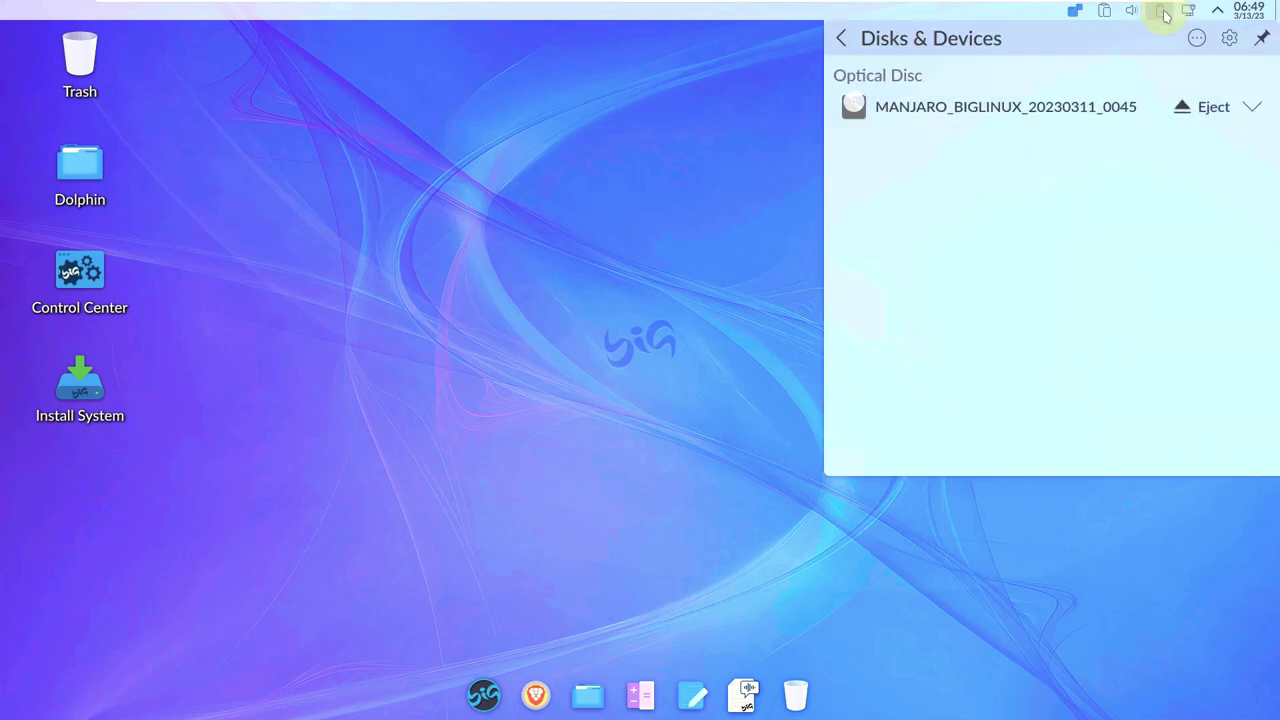
pyautogui.click(1165, 14)
# Check per-application volume and clipboard history, then view the desktop overview and return to Desktop 1.
pyautogui.click(1131, 11)
pyautogui.click(1160, 66)
pyautogui.click(1134, 13)
pyautogui.click(1105, 14)
pyautogui.click(1104, 14)
pyautogui.press('super+w')
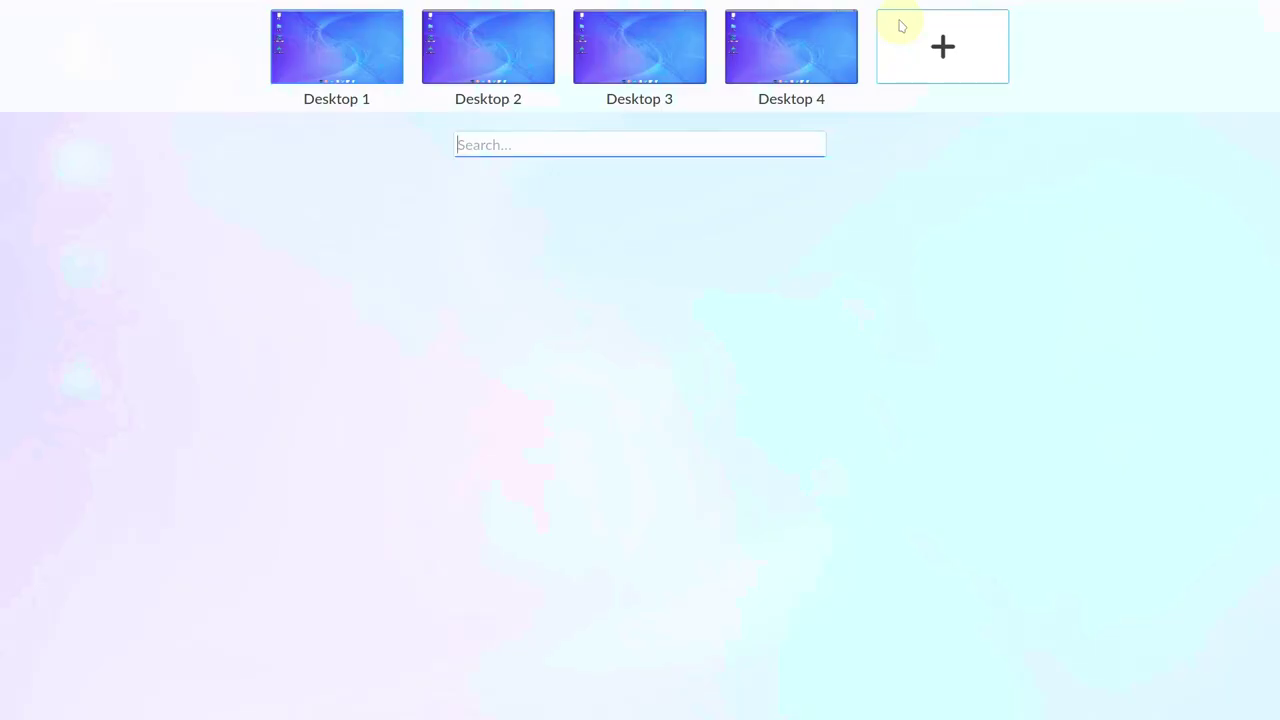
pyautogui.click(377, 70)
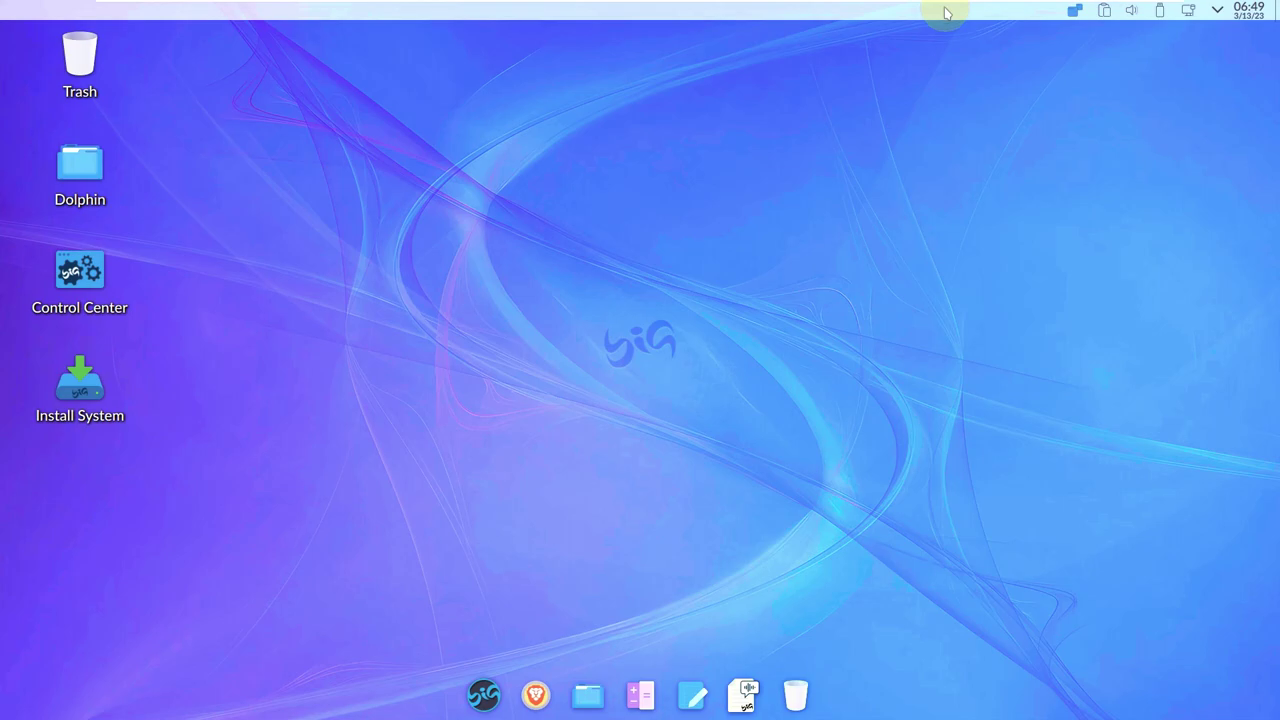
pyautogui.rightClick(946, 12)
pyautogui.click(657, 344)
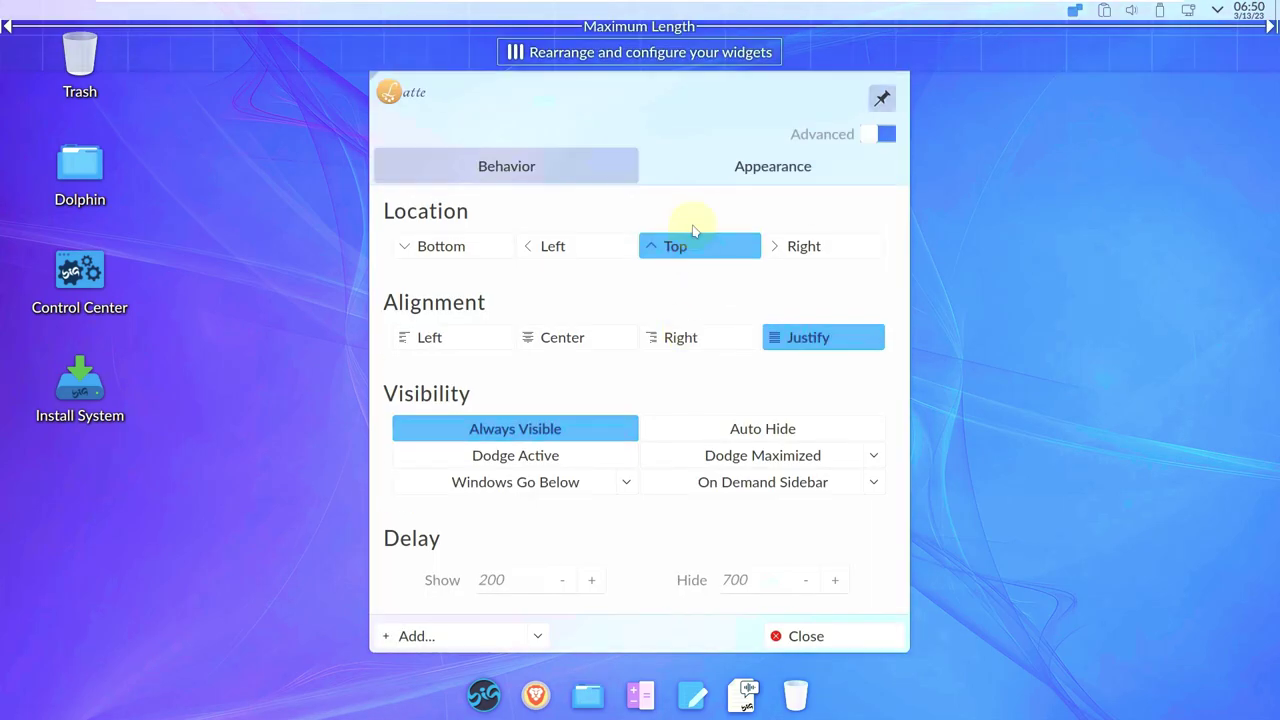
pyautogui.click(806, 172)
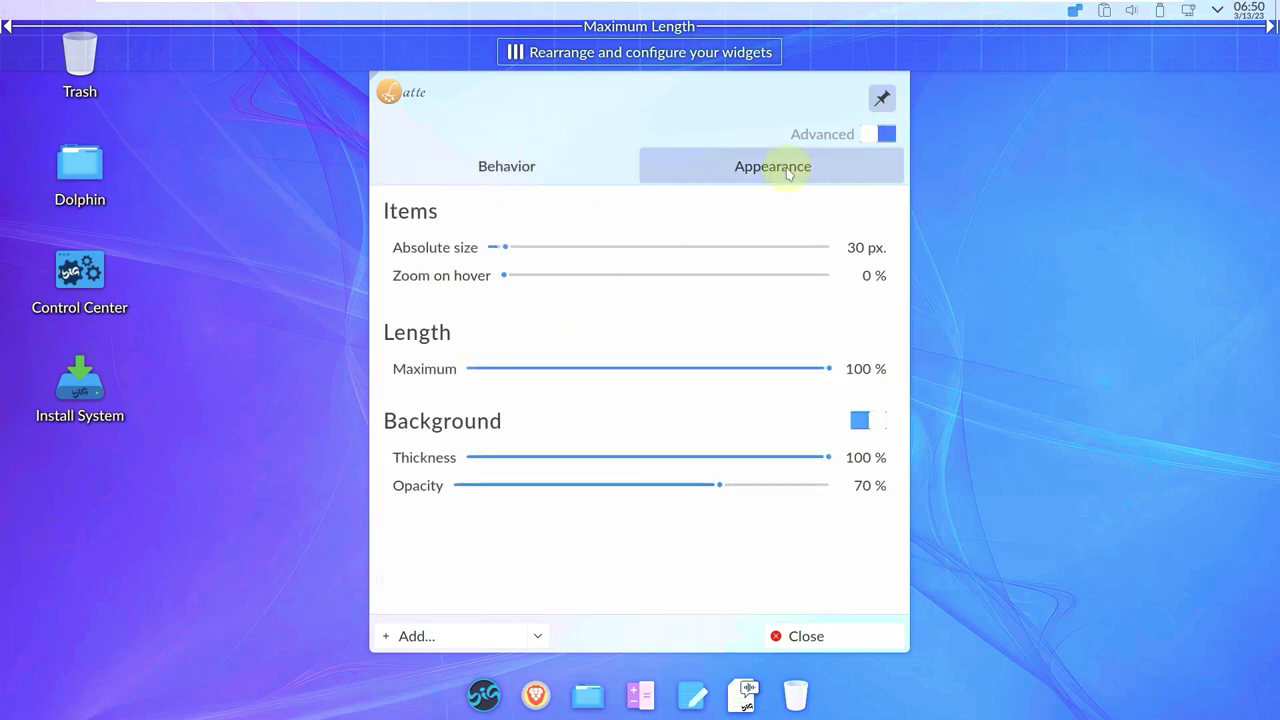
pyautogui.click(530, 165)
pyautogui.click(776, 636)
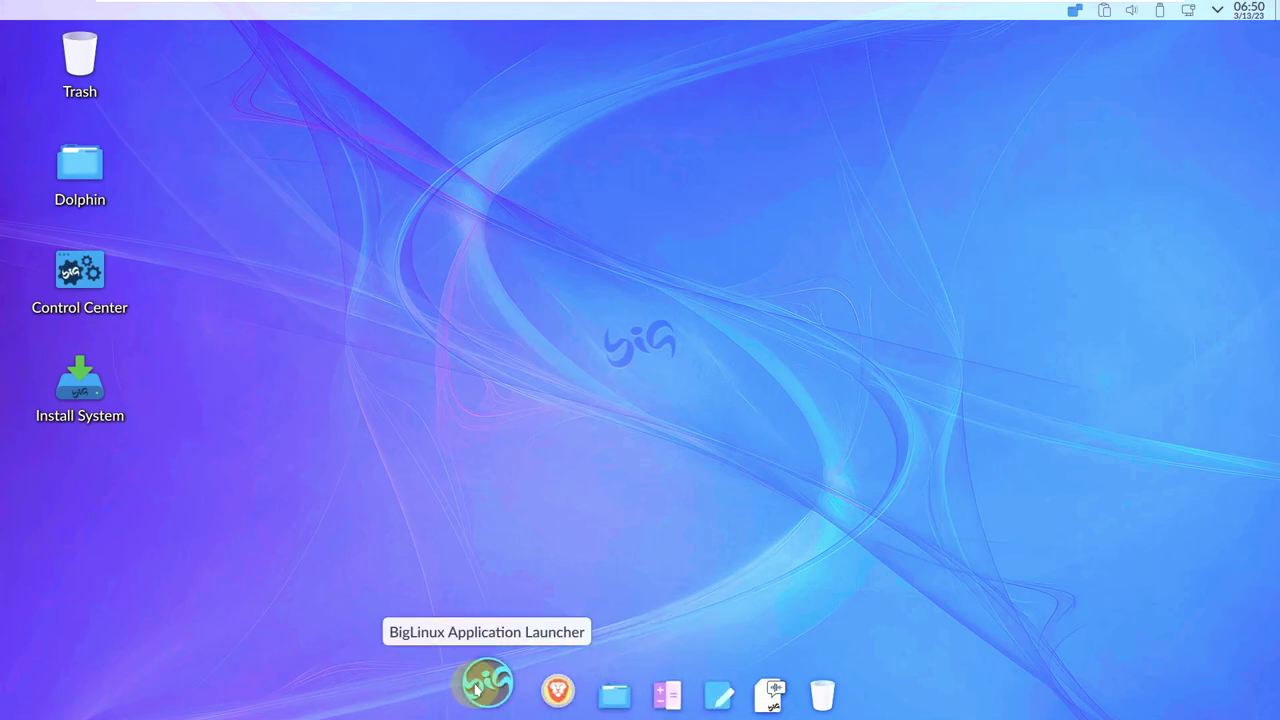
# Open Configure Desktop and Wallpaper and look through its filter, icon, location and mouse action pages.
pyautogui.rightClick(442, 160)
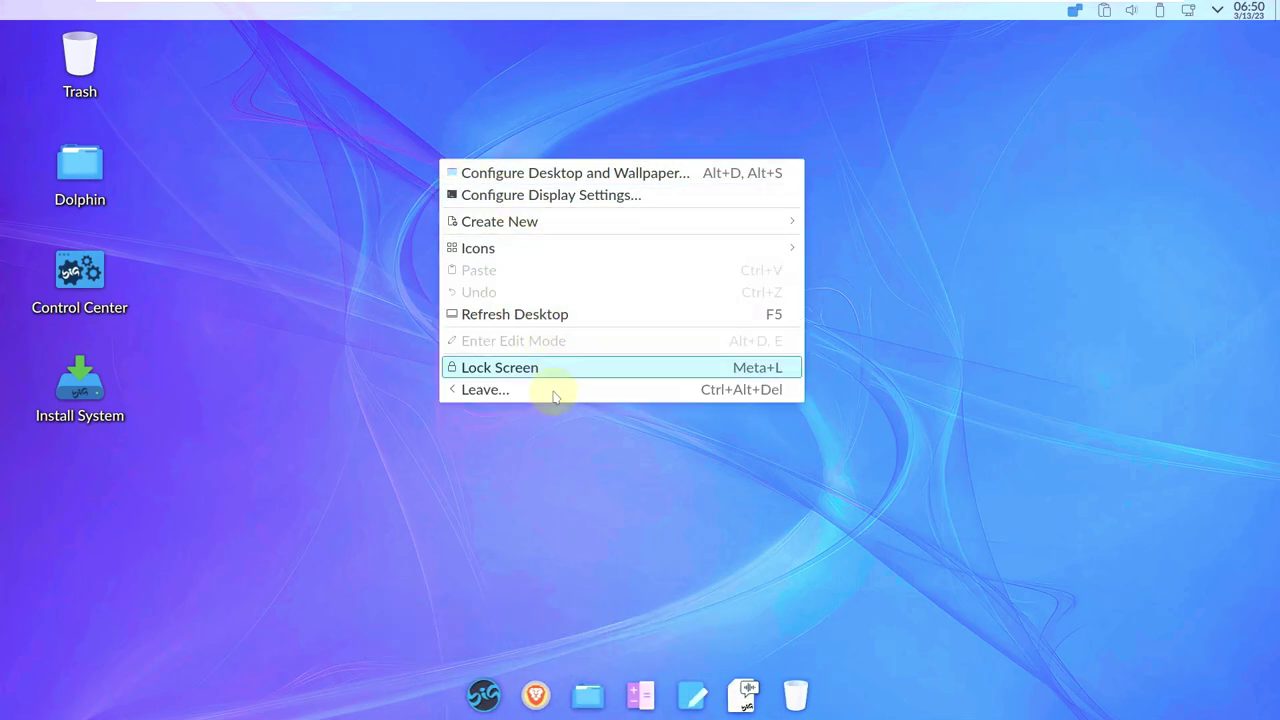
pyautogui.click(575, 173)
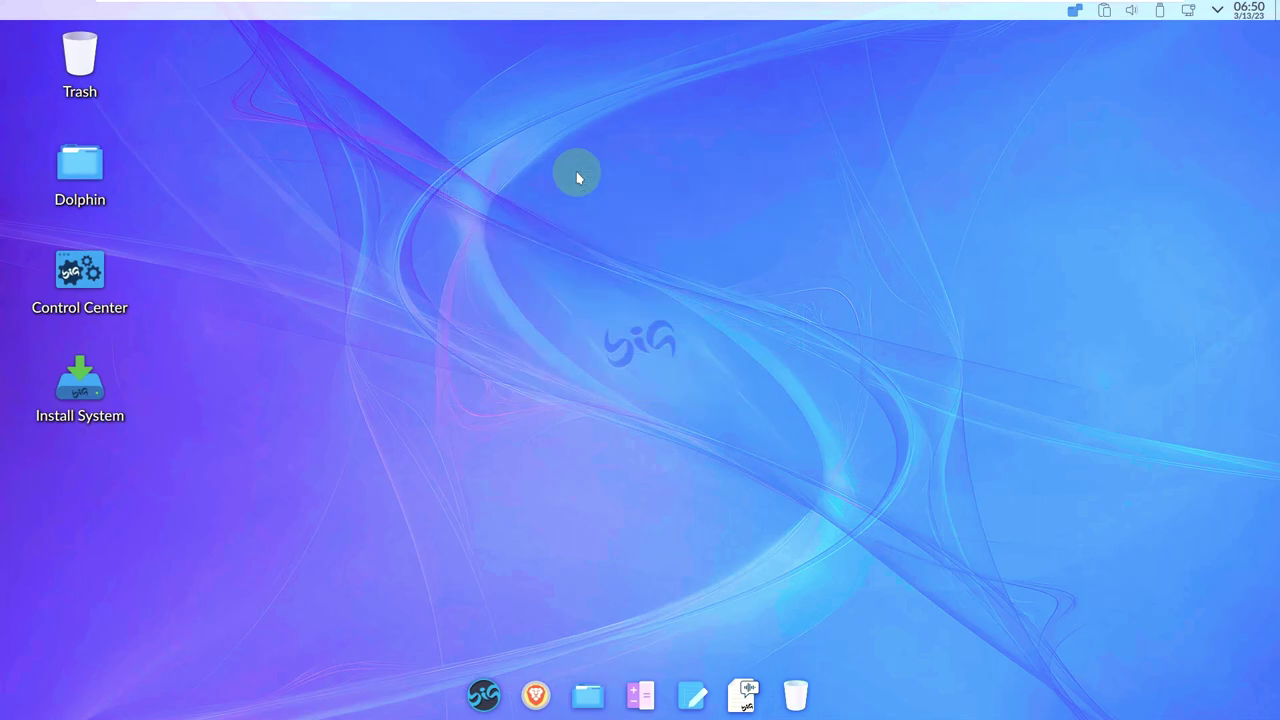
pyautogui.click(433, 462)
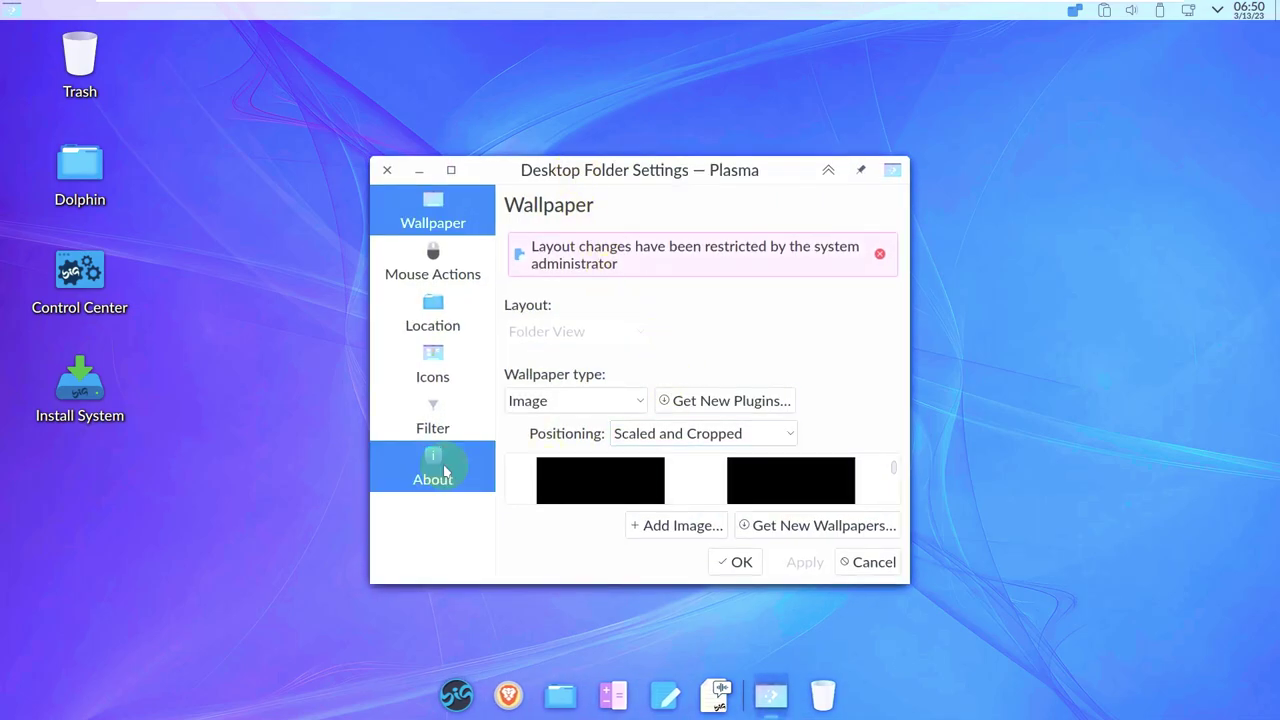
pyautogui.click(452, 172)
pyautogui.click(70, 292)
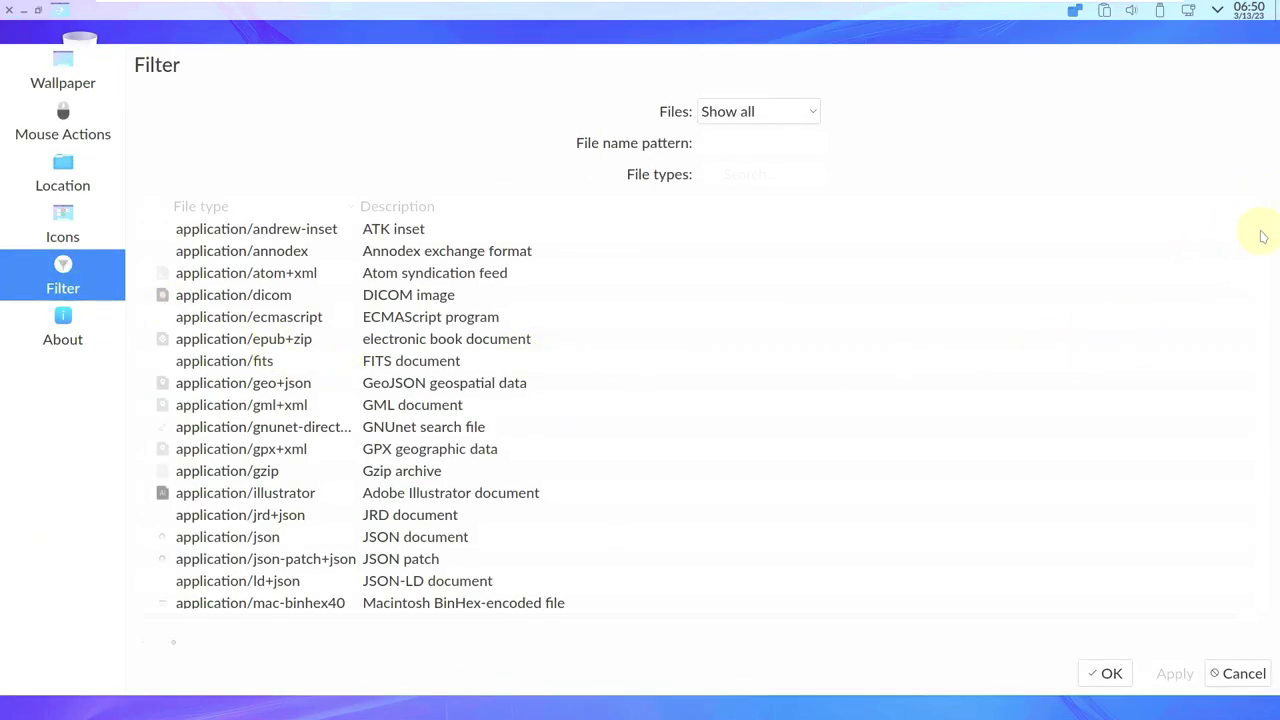
pyautogui.click(55, 238)
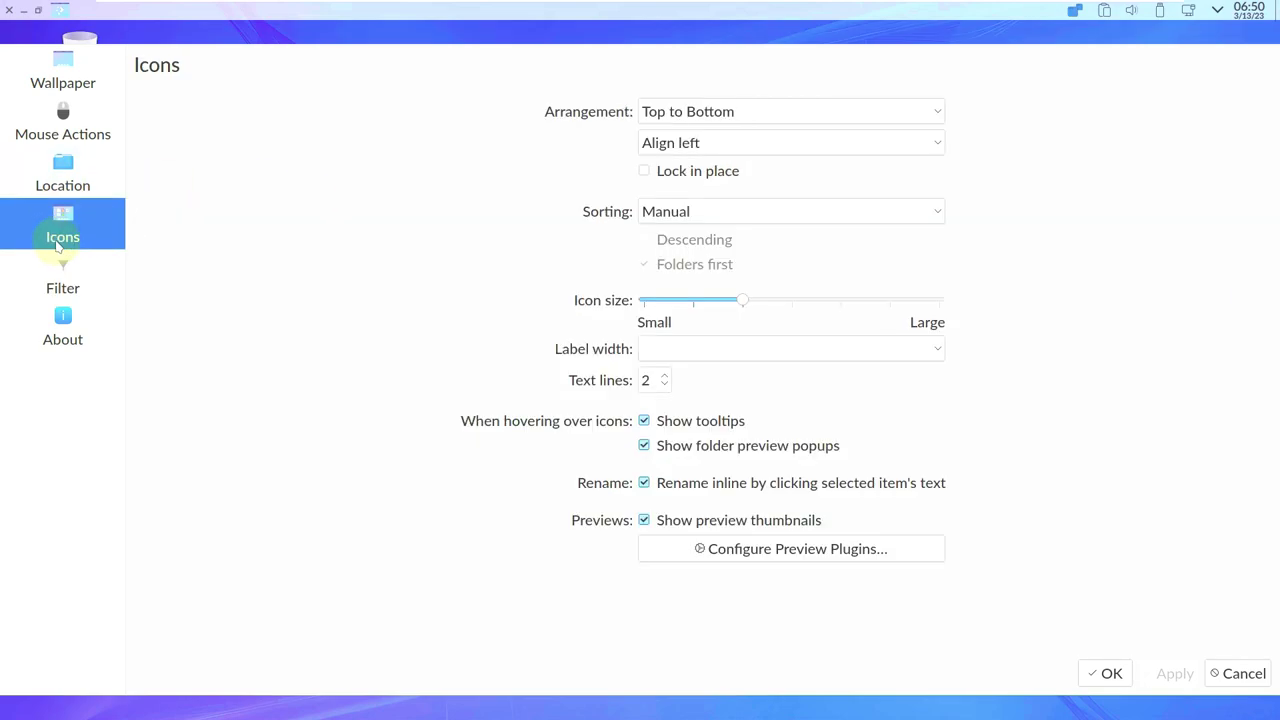
pyautogui.click(81, 163)
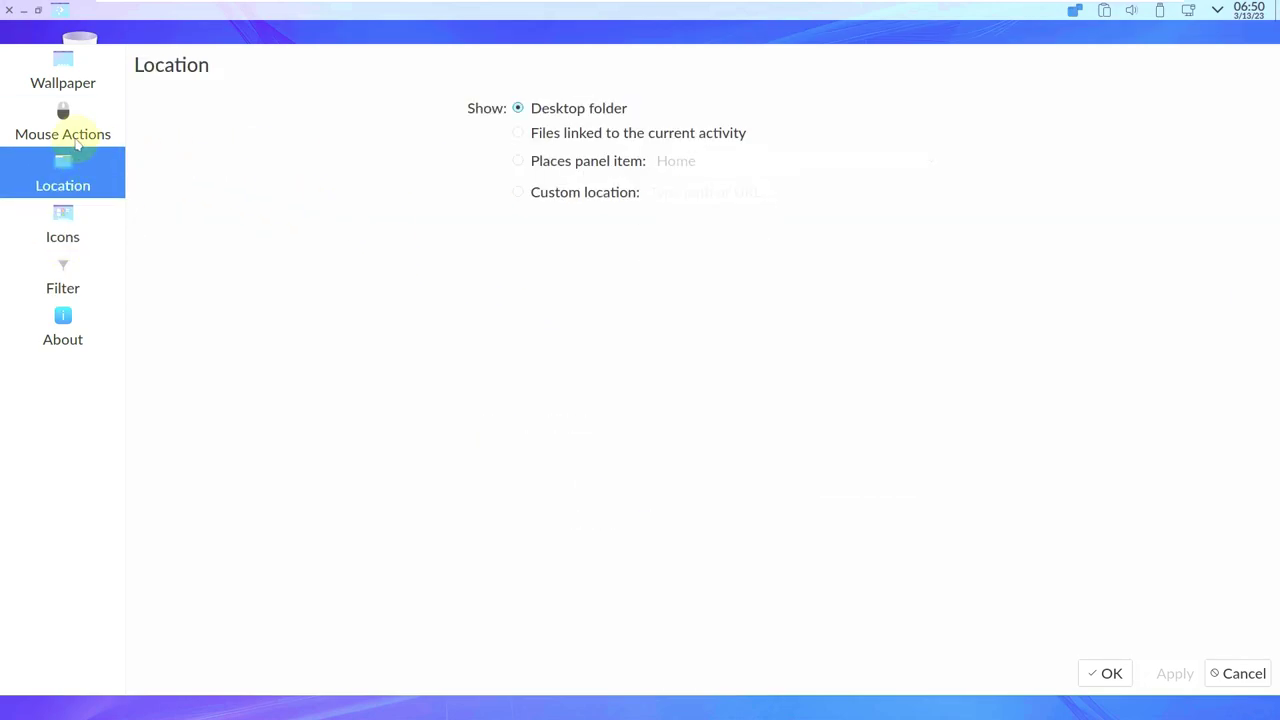
pyautogui.click(76, 143)
pyautogui.click(87, 92)
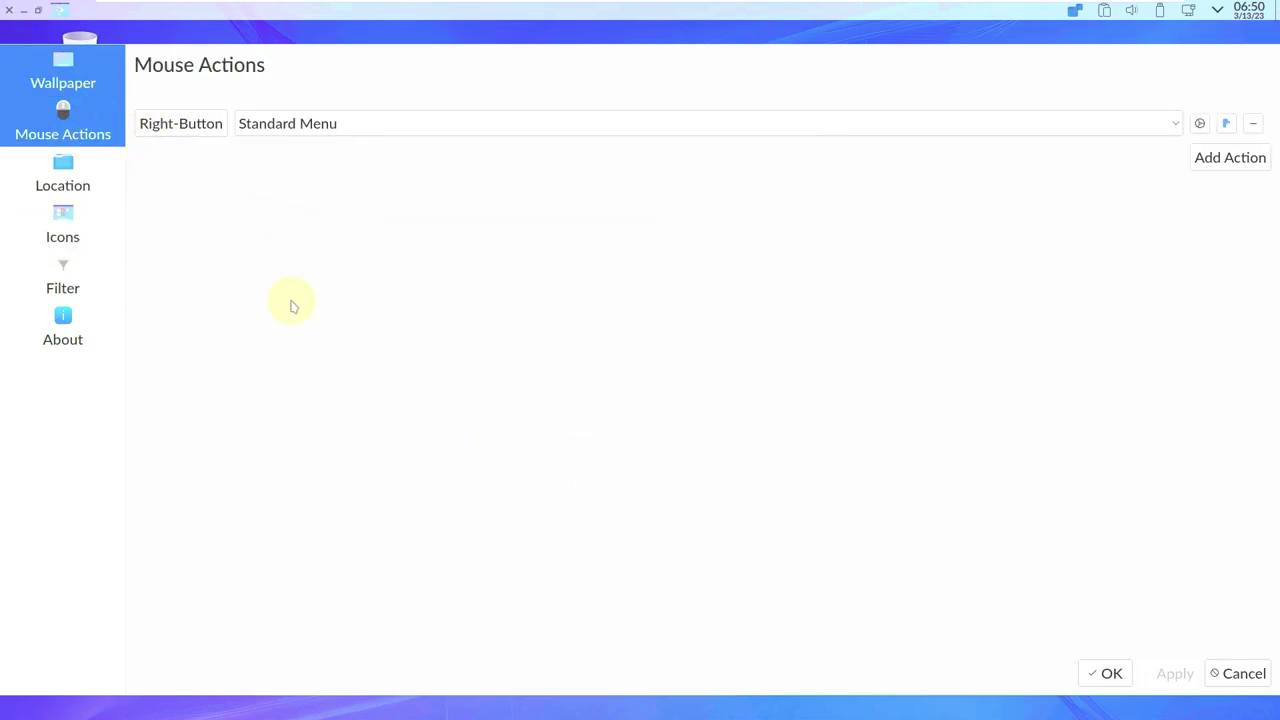
# Select Big-new as the wallpaper and apply it with OK.
pyautogui.scroll(-3, 920, 420)
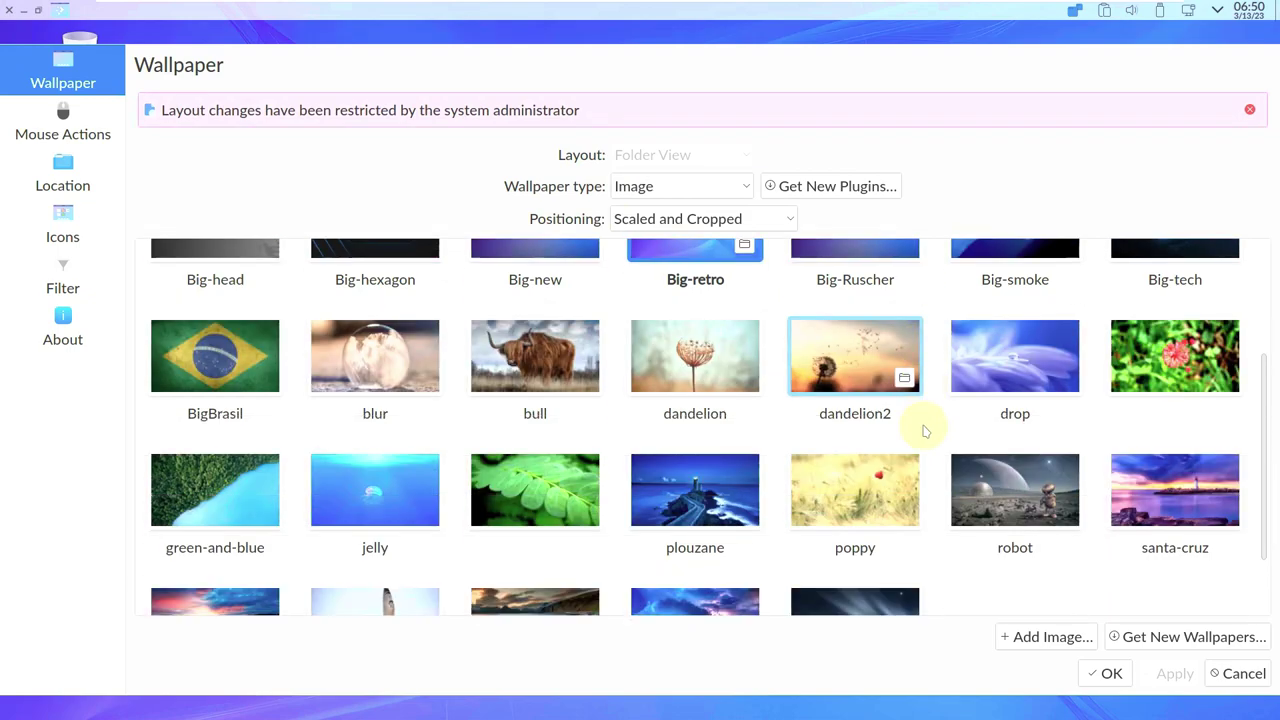
pyautogui.scroll(-1, 920, 425)
pyautogui.scroll(3, 915, 508)
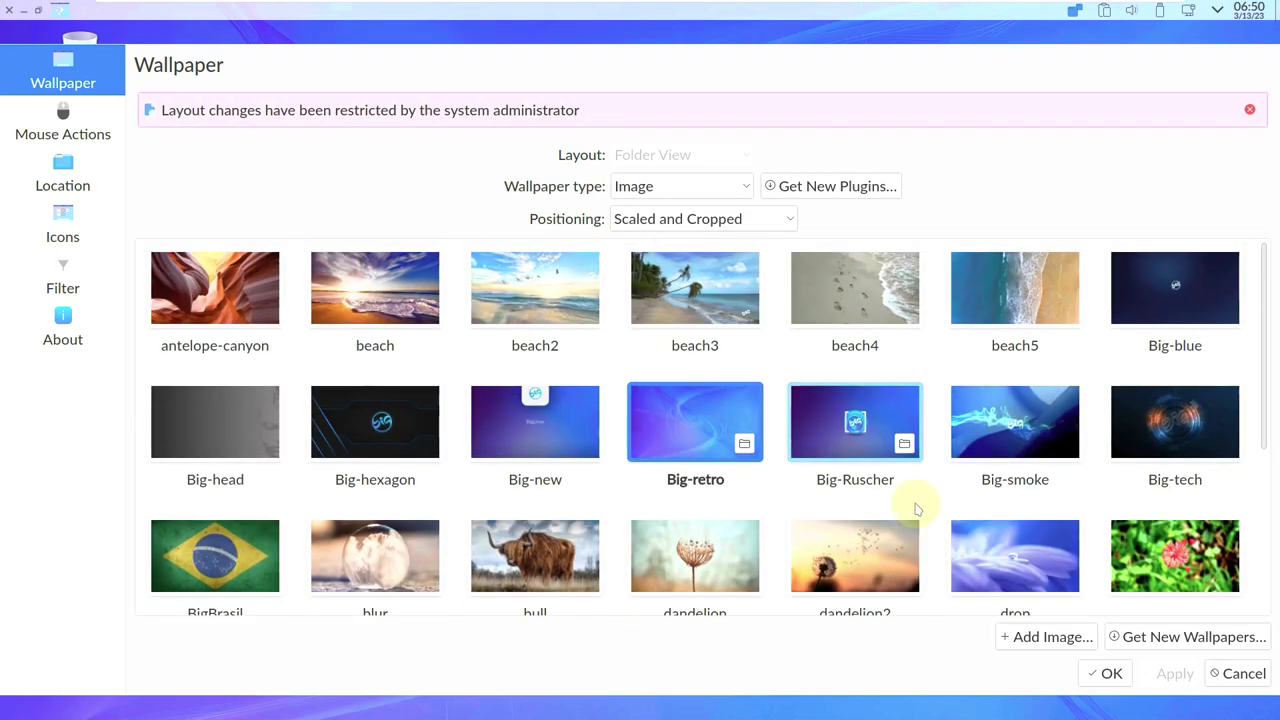
pyautogui.click(525, 442)
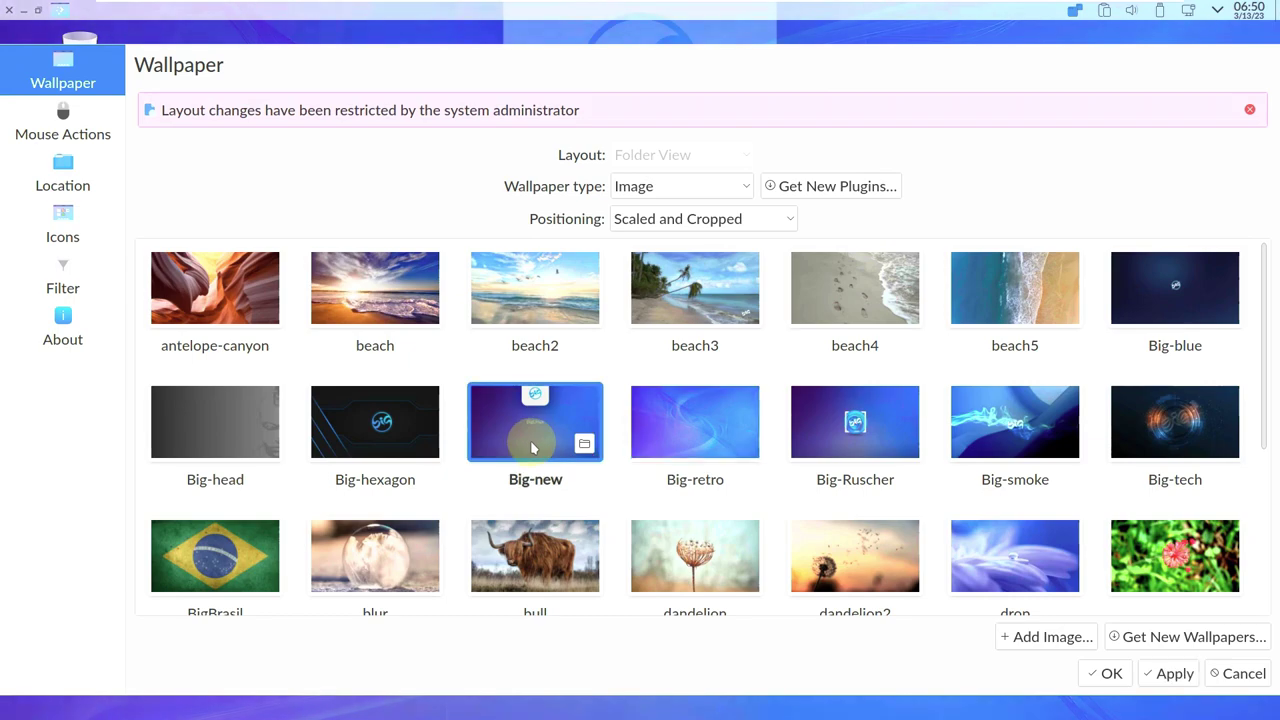
pyautogui.click(1110, 674)
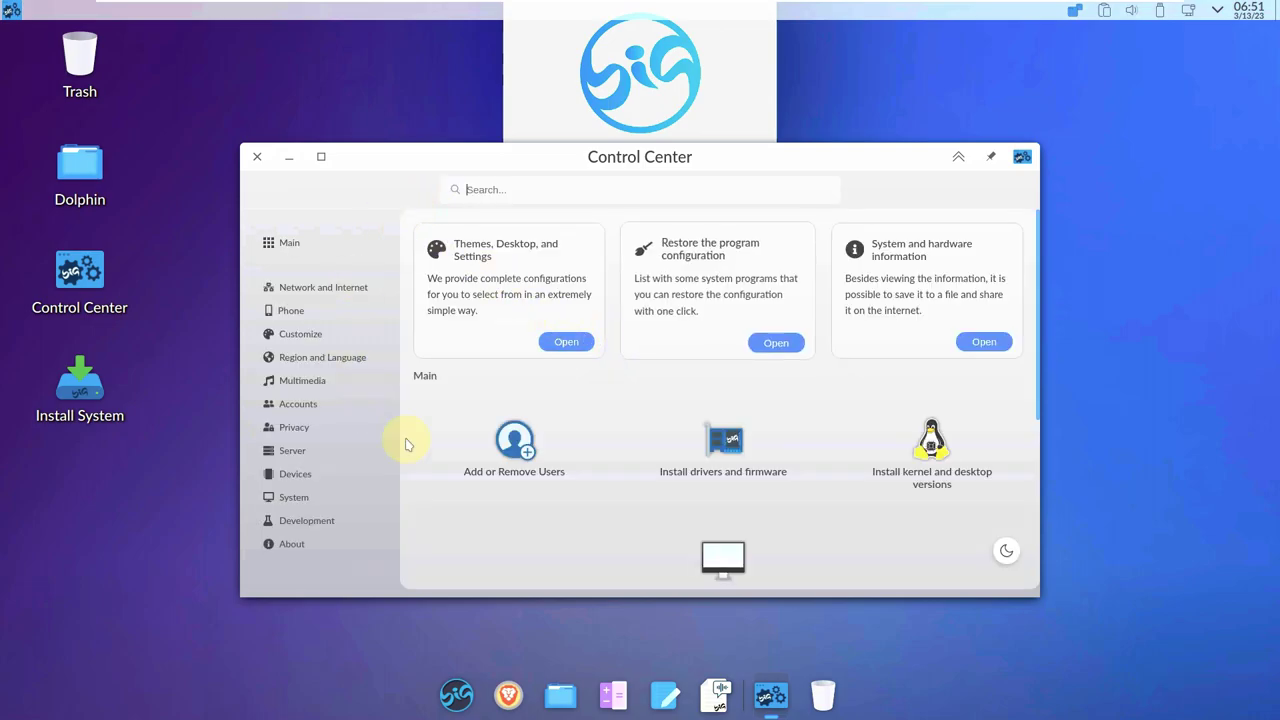
# Maximize Control Center and view Network and Internet, Phone, Customize and Region and Language.
pyautogui.click(321, 156)
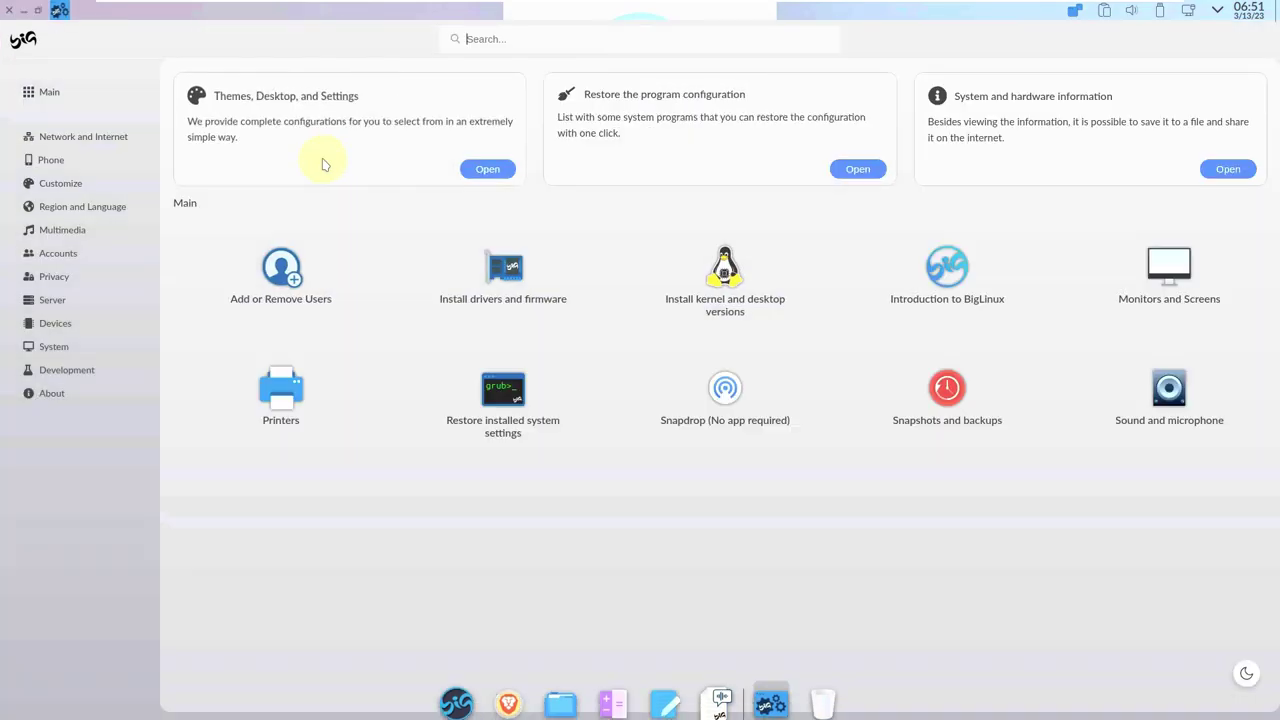
pyautogui.click(45, 140)
pyautogui.click(61, 158)
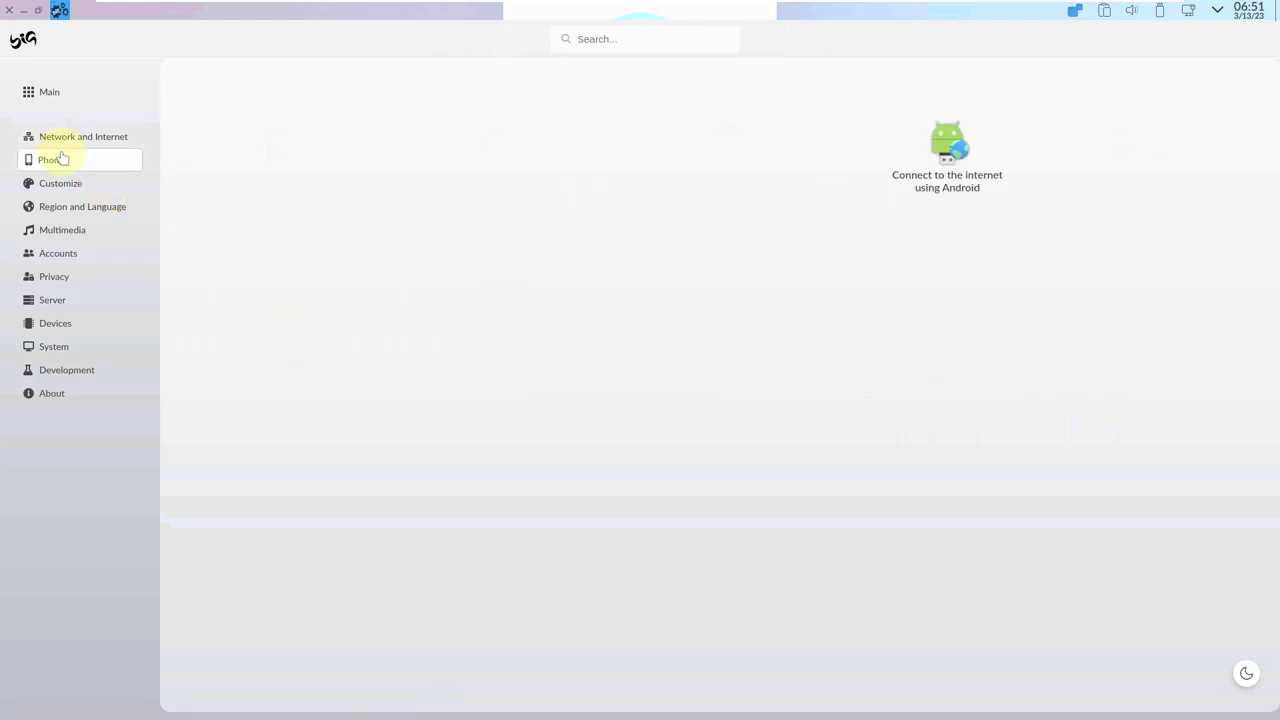
pyautogui.click(79, 183)
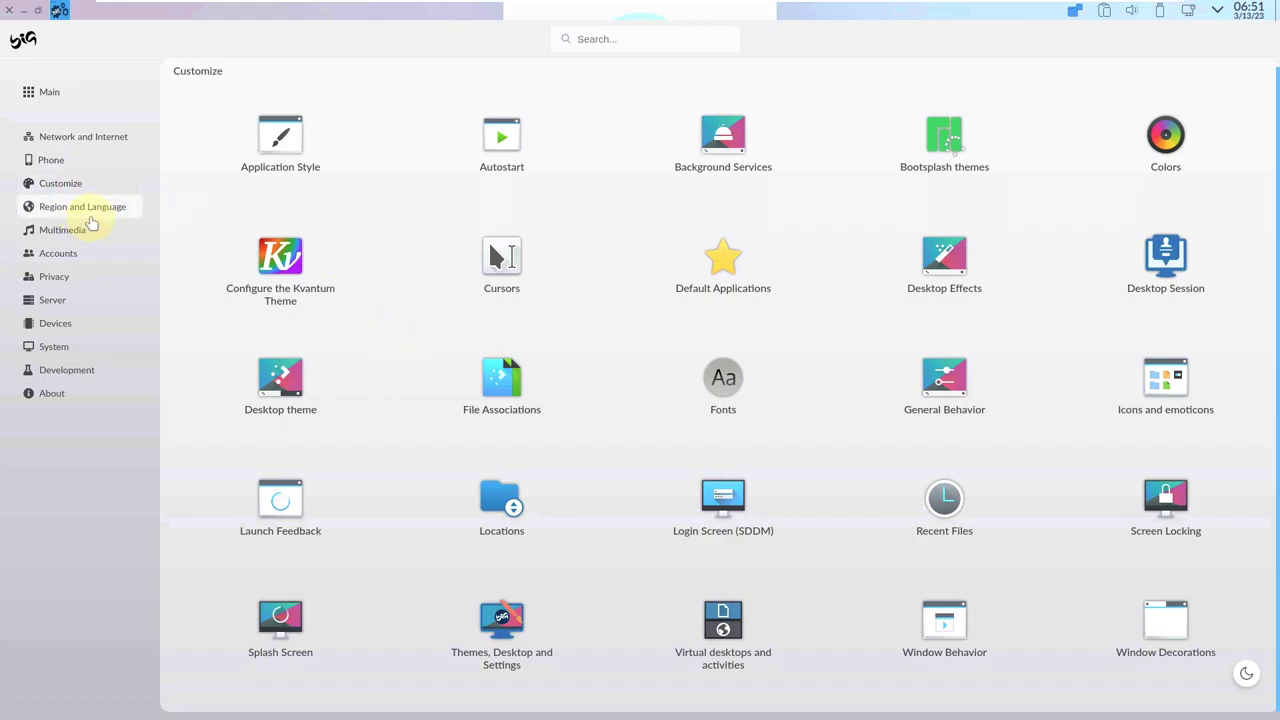
pyautogui.click(86, 210)
# View the Multimedia, Accounts, Privacy, Server, Devices, System, Development and About categories.
pyautogui.click(96, 232)
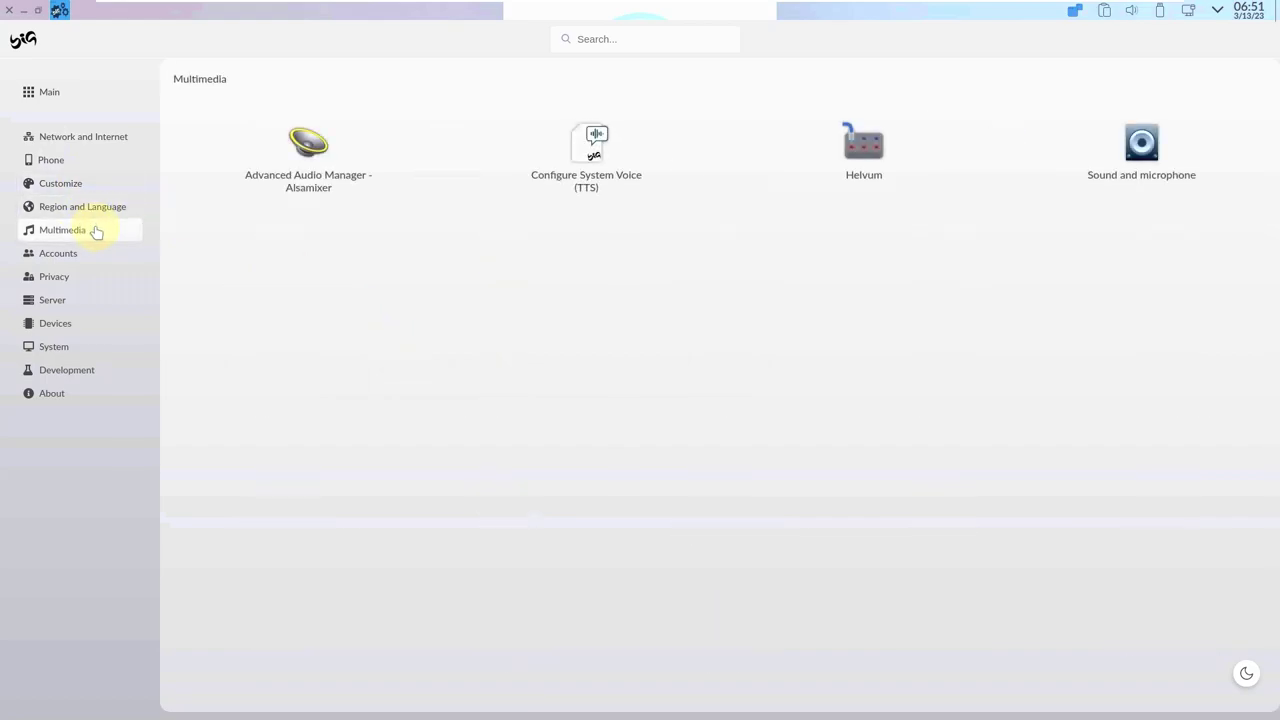
pyautogui.click(108, 250)
pyautogui.click(107, 278)
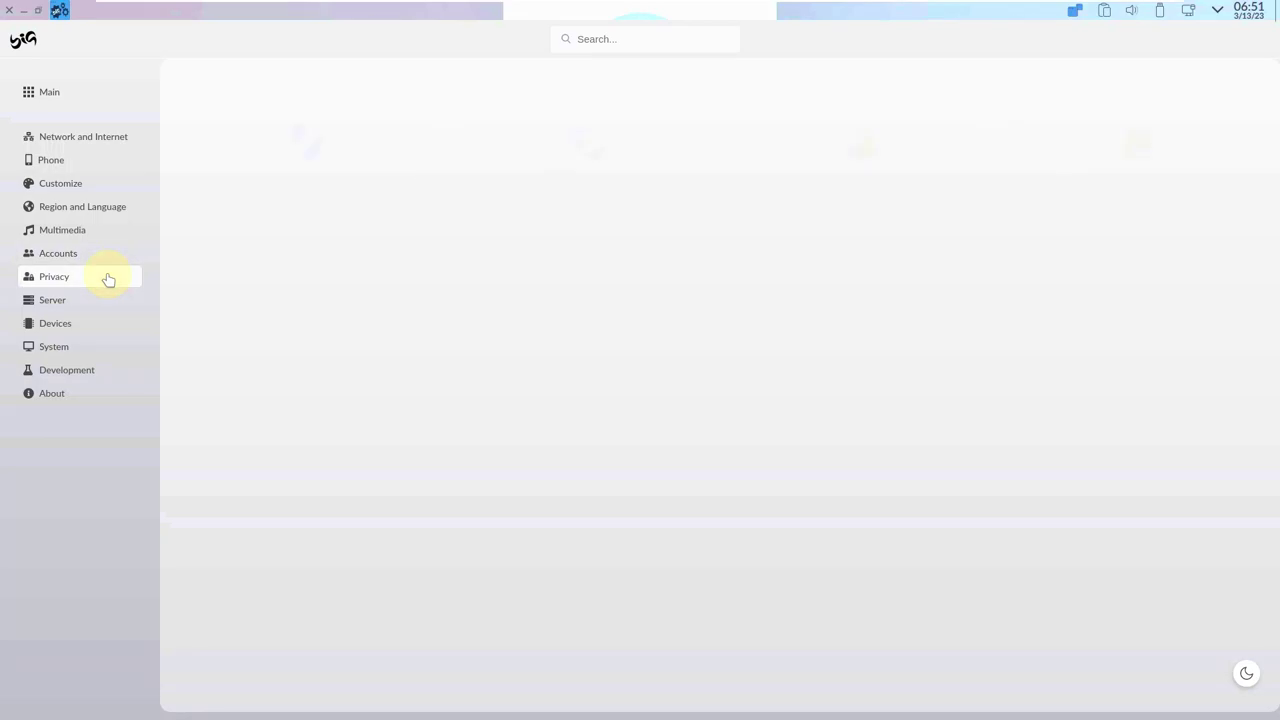
pyautogui.click(100, 301)
pyautogui.click(102, 323)
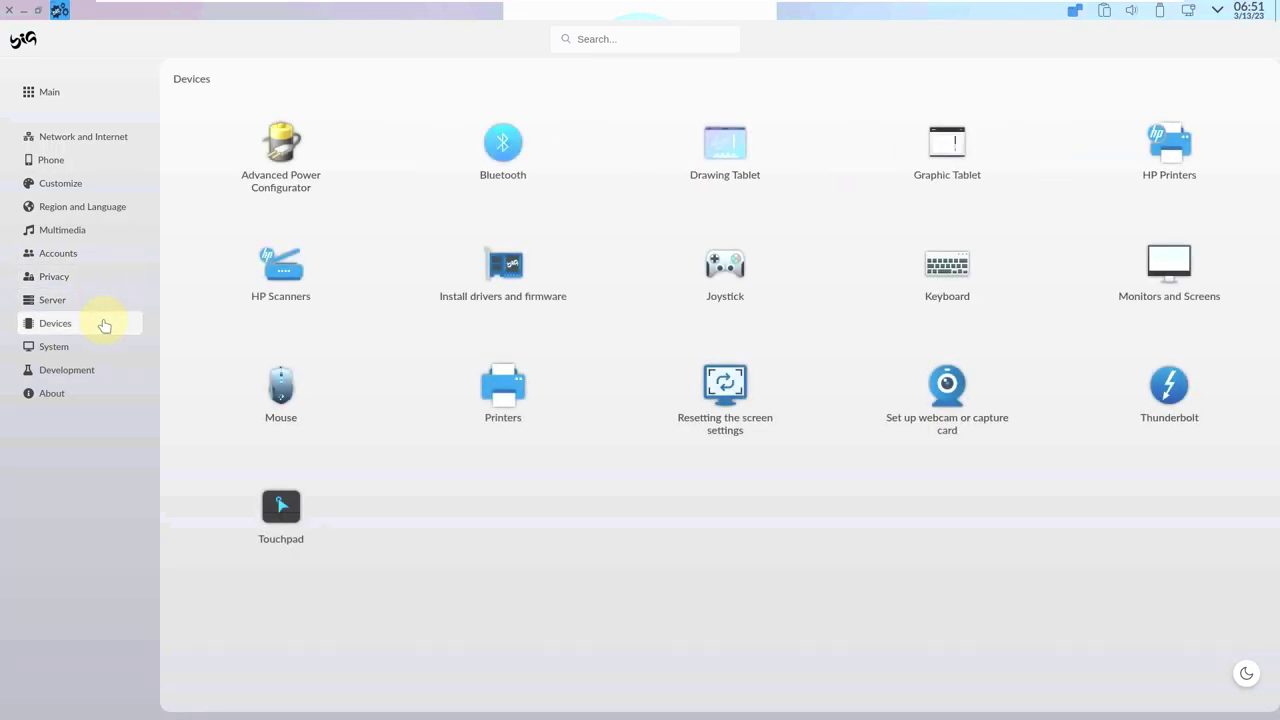
pyautogui.click(104, 348)
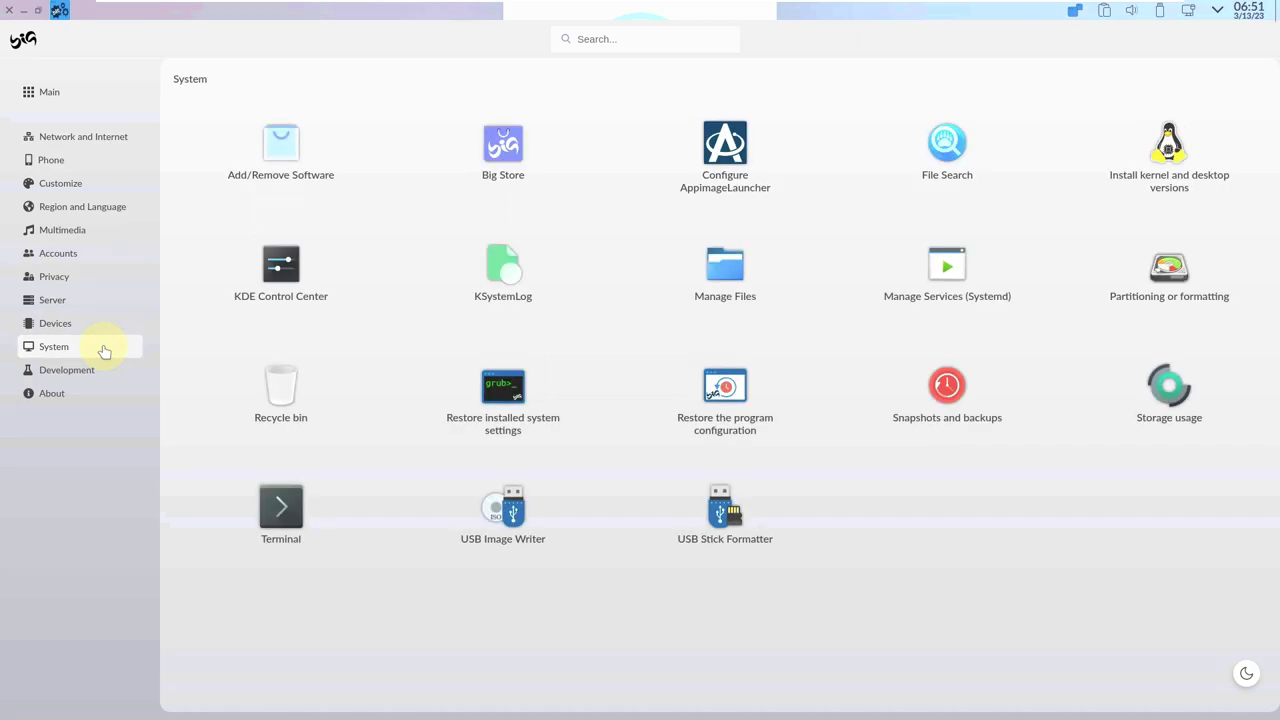
pyautogui.click(101, 378)
pyautogui.click(100, 400)
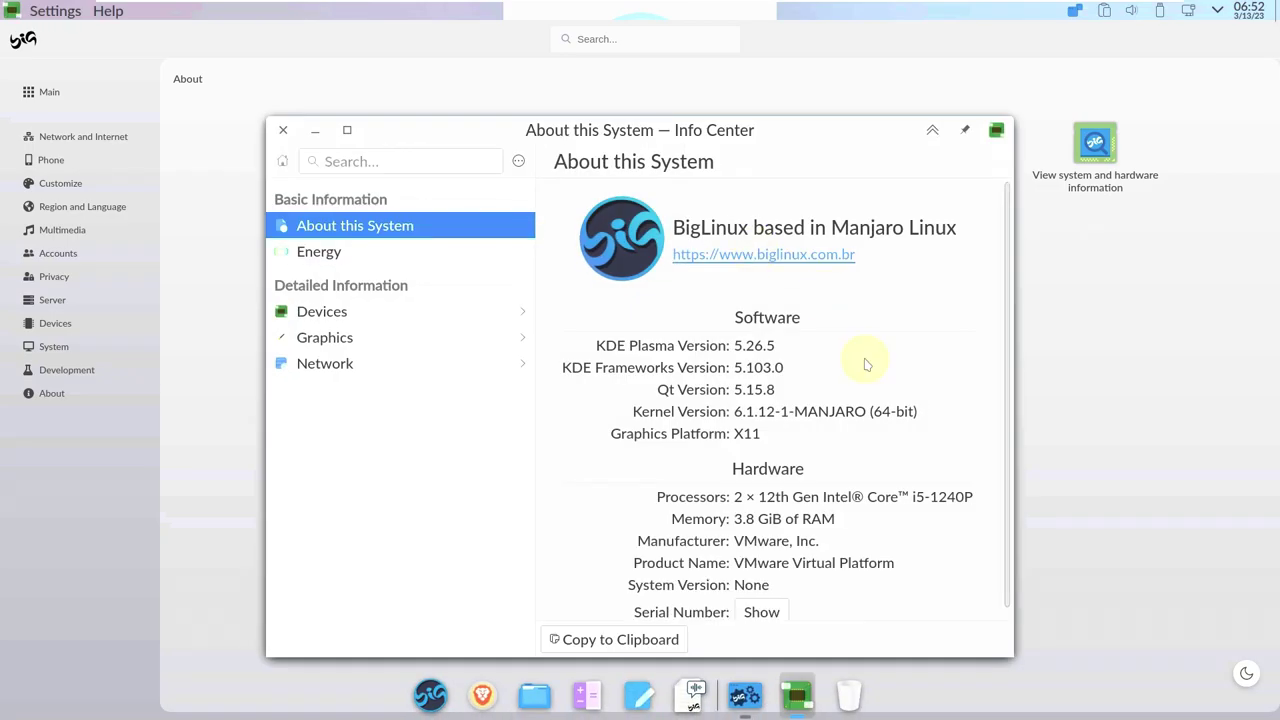
# Review the system information in Info Center, then close it and Control Center.
pyautogui.scroll(-1, 905, 444)
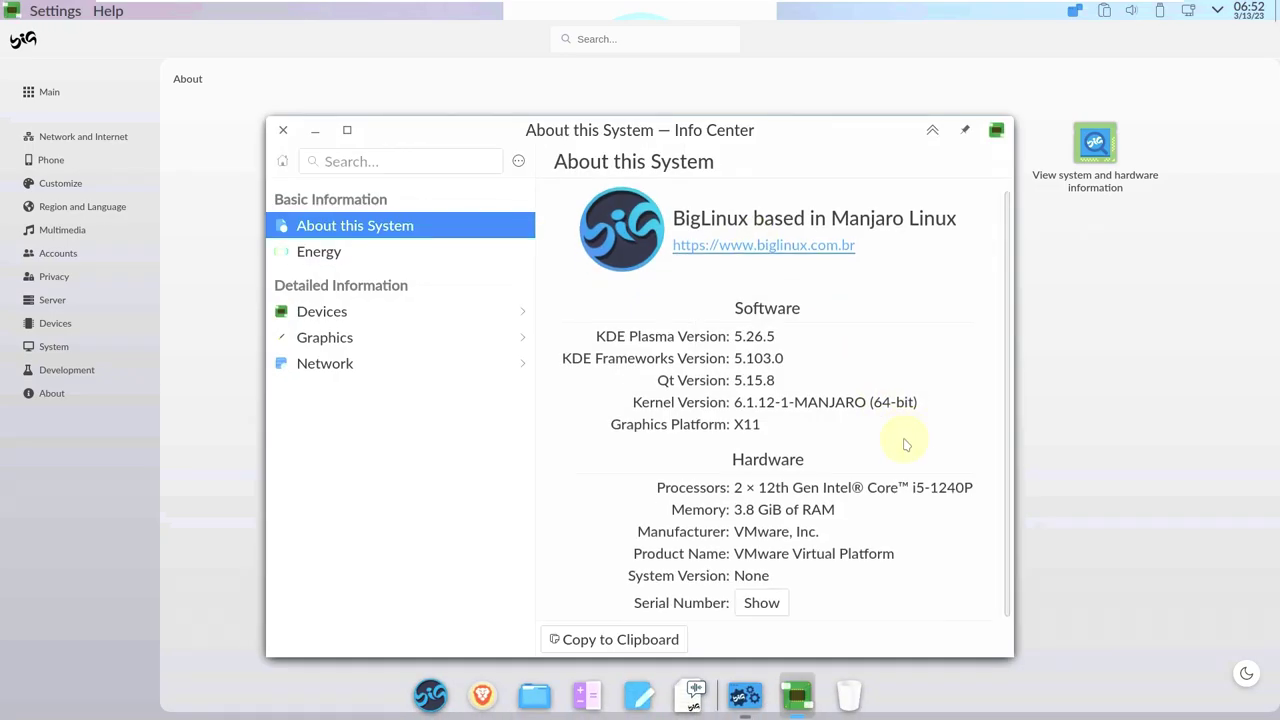
pyautogui.click(283, 131)
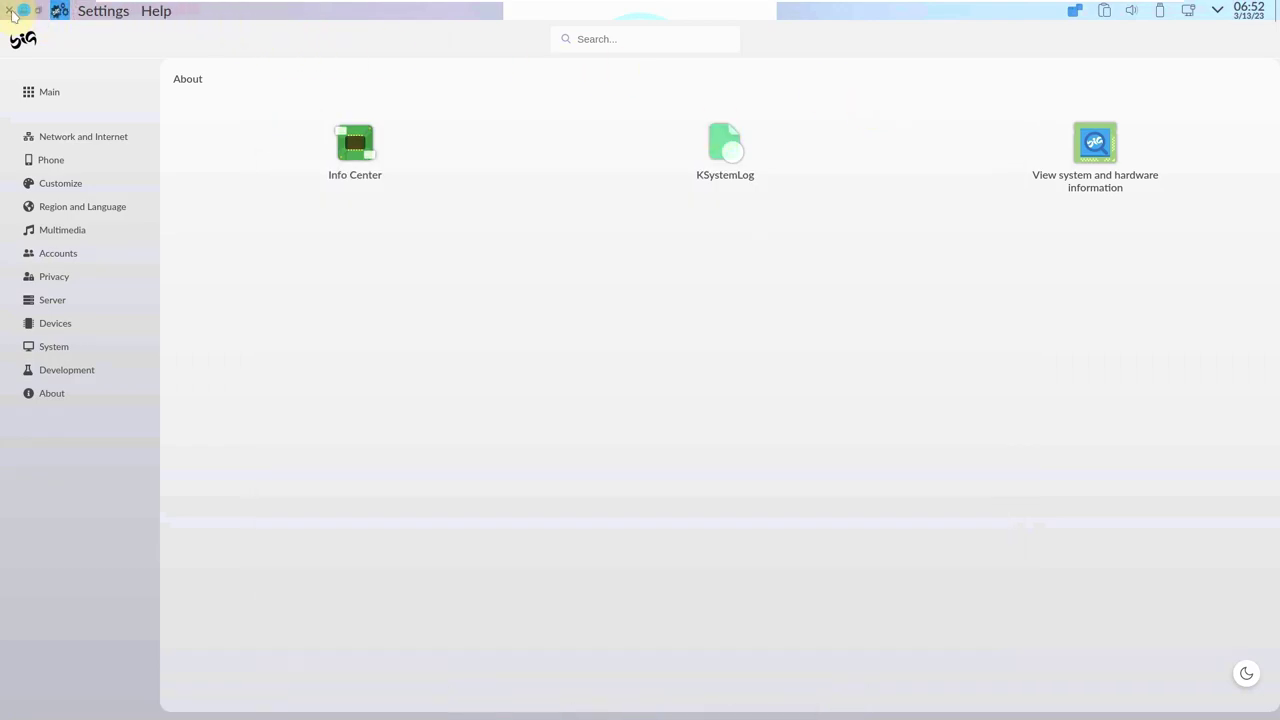
pyautogui.click(12, 12)
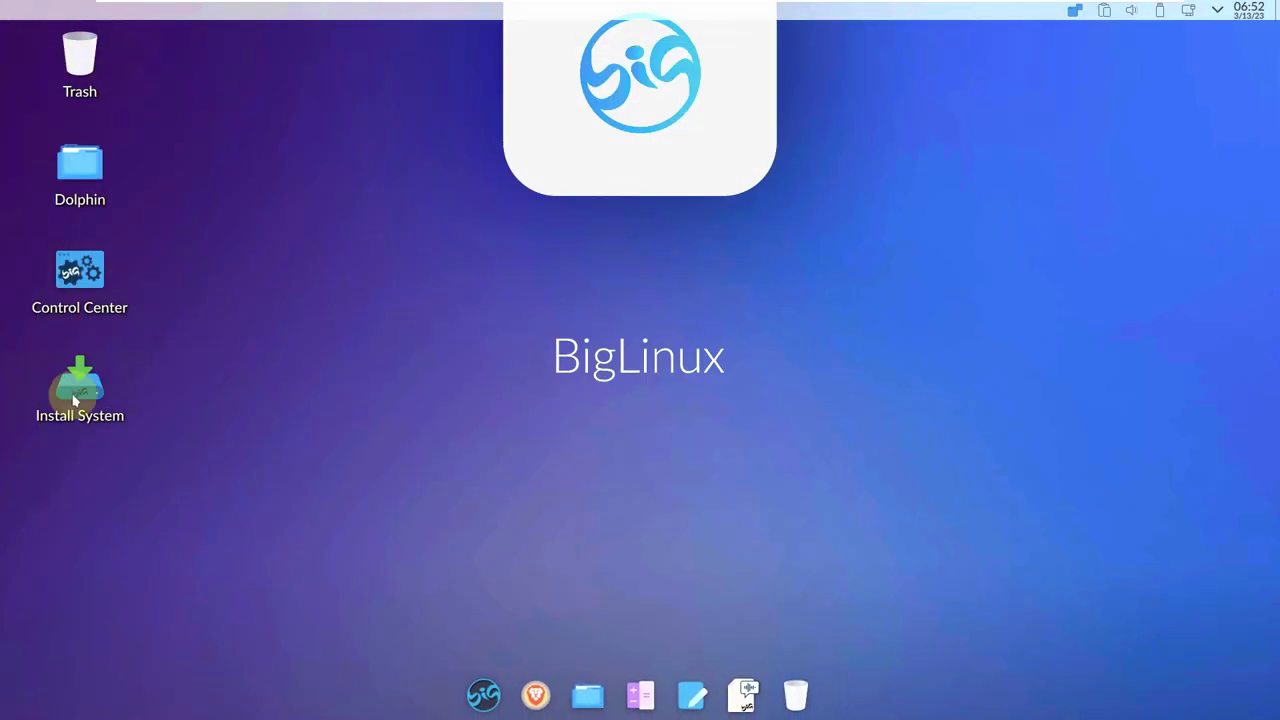
# Launch the Install System shortcut from the desktop.
pyautogui.rightClick(73, 400)
pyautogui.click(380, 274)
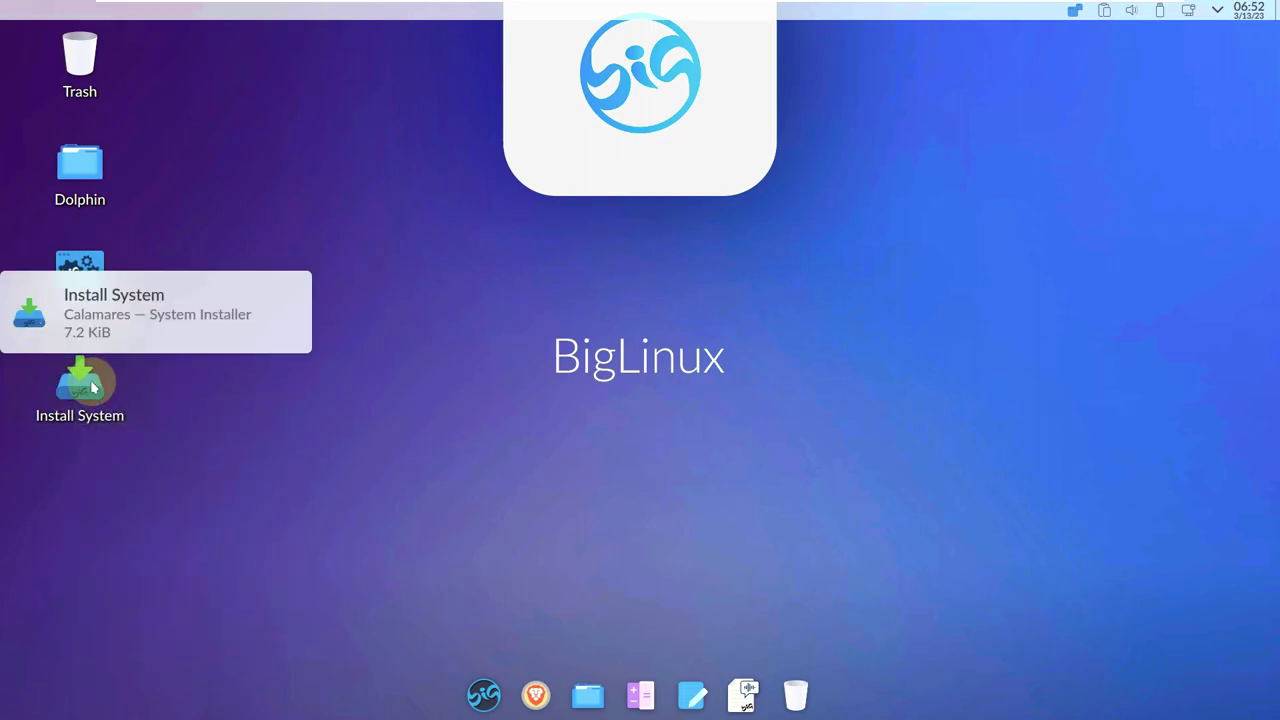
pyautogui.doubleClick(88, 385)
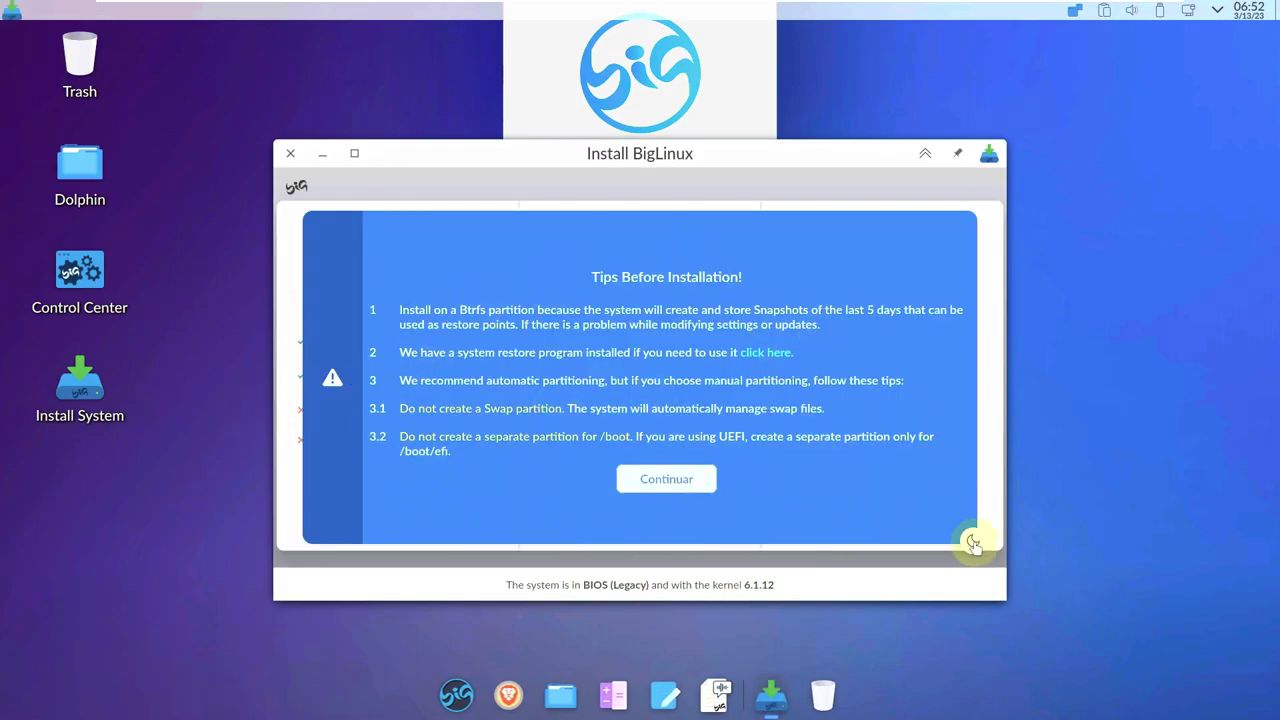
# Toggle the installer theme, dismiss the tips and choose Performance (BTRFS without fsync).
pyautogui.click(973, 543)
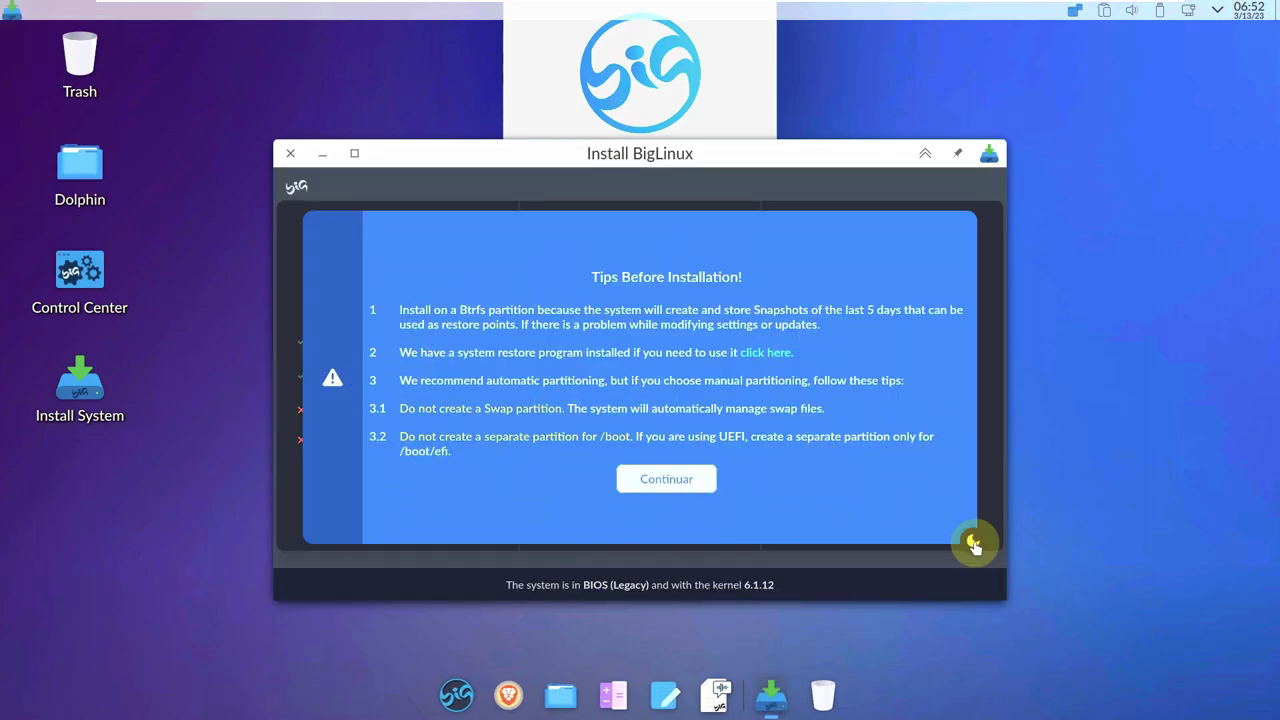
pyautogui.click(973, 543)
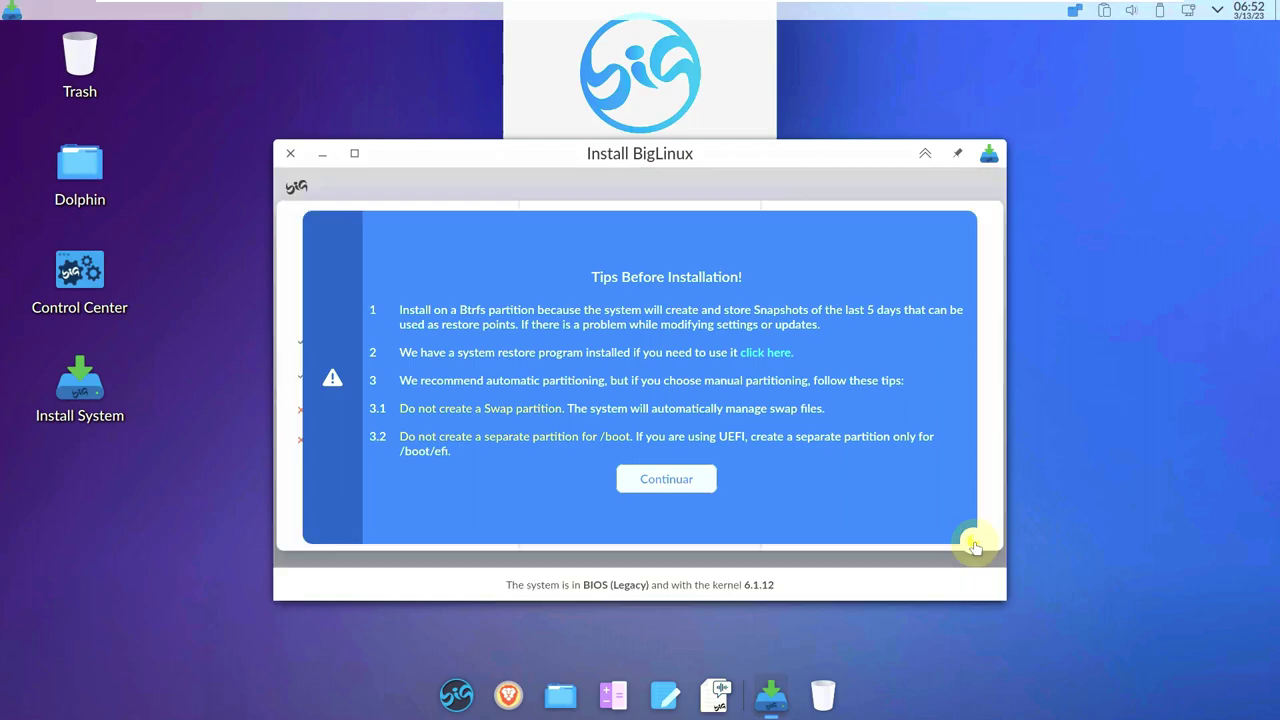
pyautogui.click(654, 480)
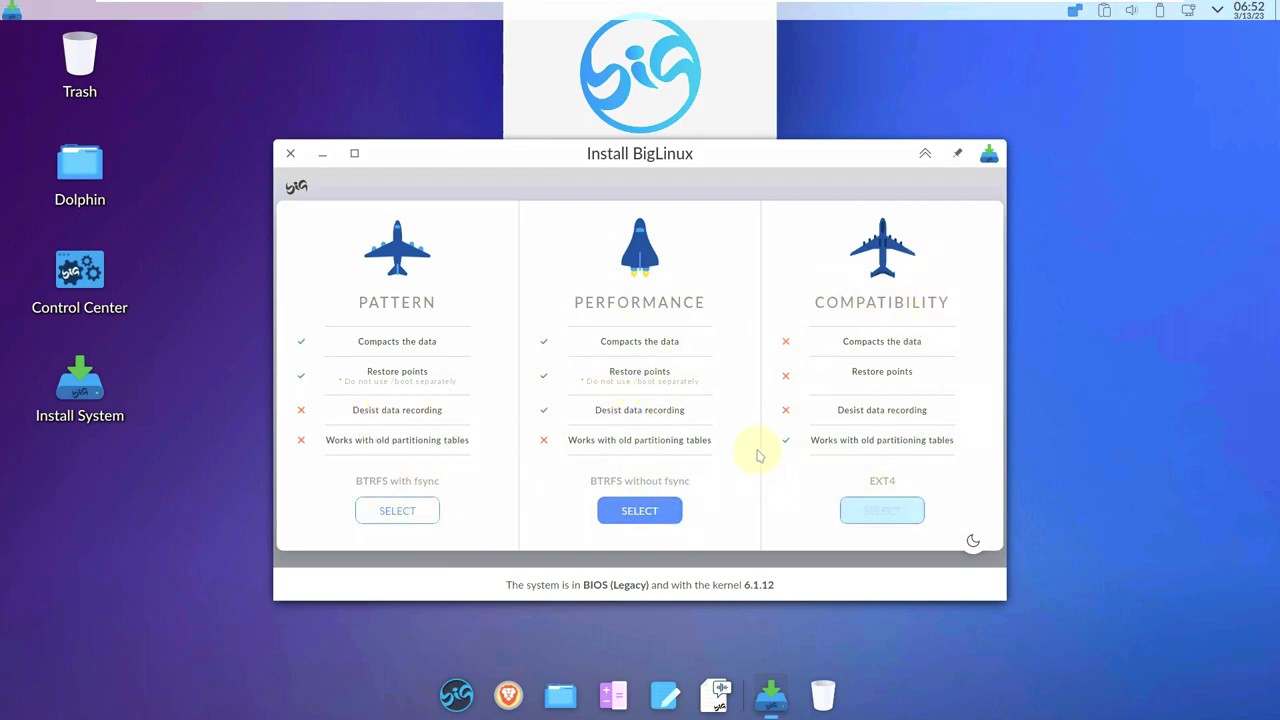
pyautogui.click(628, 521)
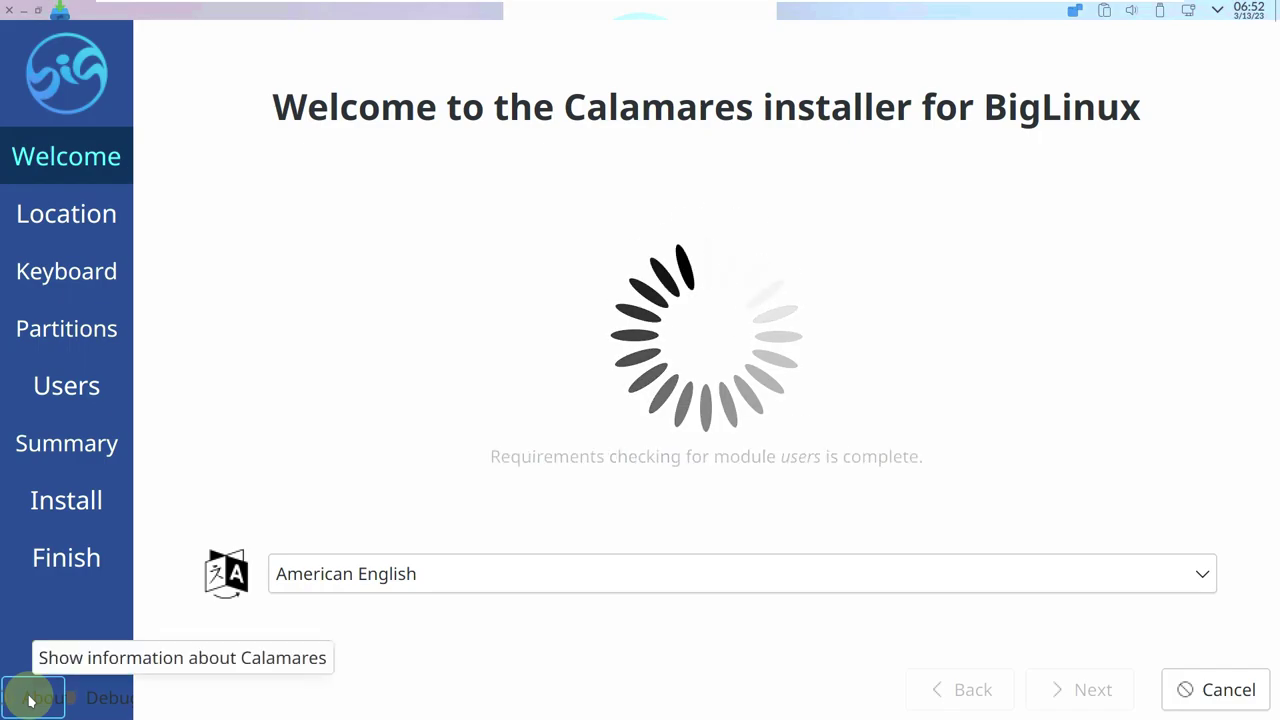
# View the About Calamares information, then advance to the location step.
pyautogui.click(30, 701)
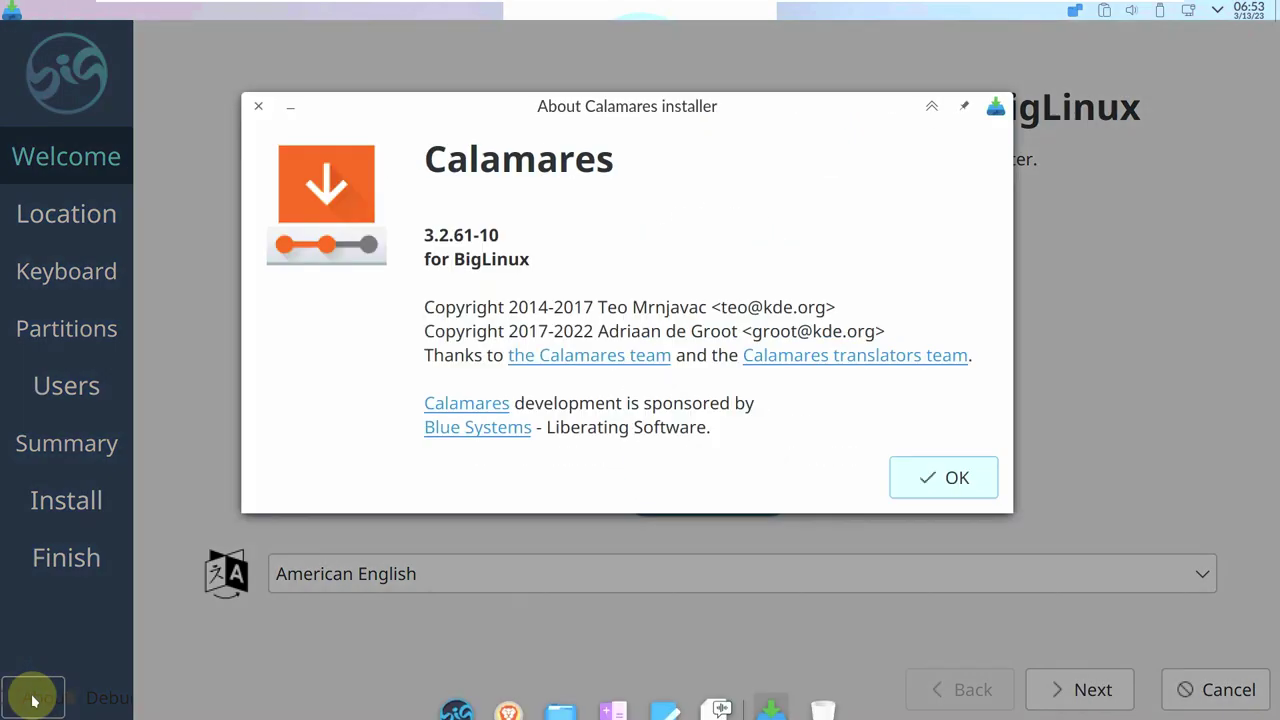
pyautogui.click(909, 489)
pyautogui.click(1088, 689)
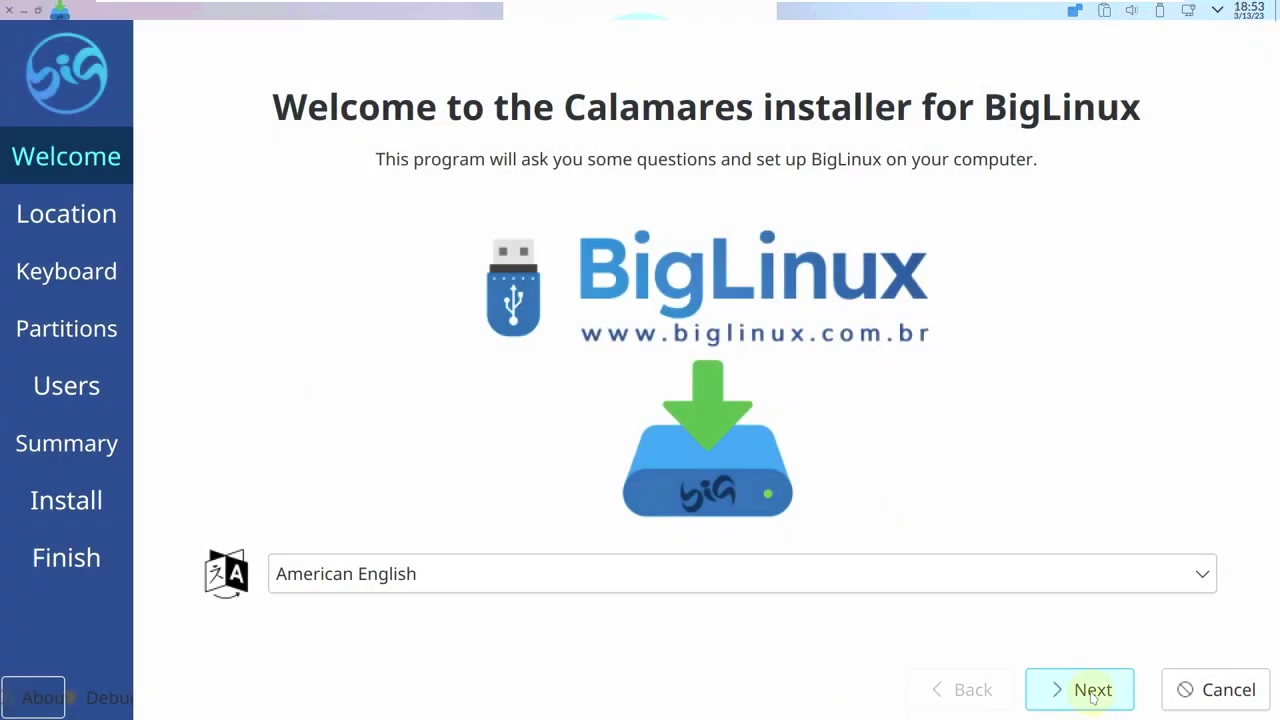
# Set the time zone to America / Los Angeles.
pyautogui.click(313, 231)
pyautogui.click(608, 509)
pyautogui.click(829, 566)
pyautogui.click(903, 523)
pyautogui.click(809, 623)
pyautogui.click(1057, 689)
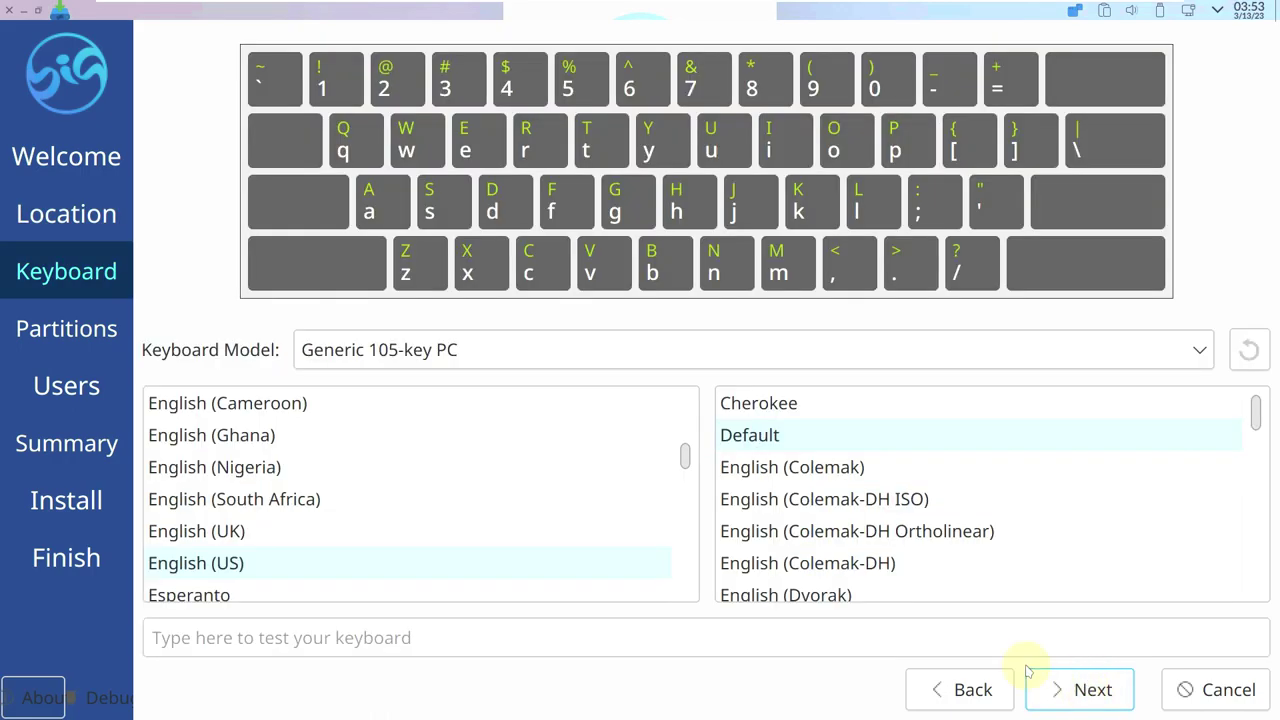
# Keep the Generic 105-key PC keyboard model and continue.
pyautogui.click(686, 367)
pyautogui.click(171, 229)
pyautogui.click(1078, 699)
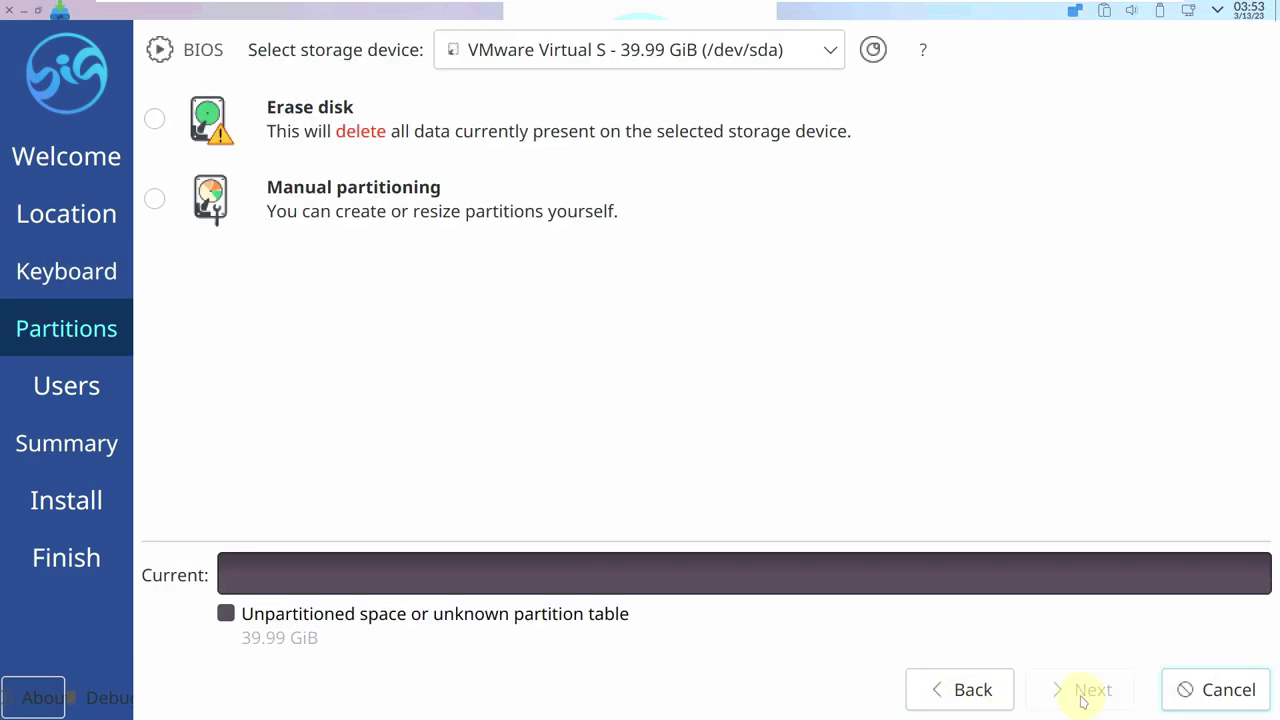
# Erase the 39.99 GiB disk without encryption, boot loader in the MBR.
pyautogui.click(154, 119)
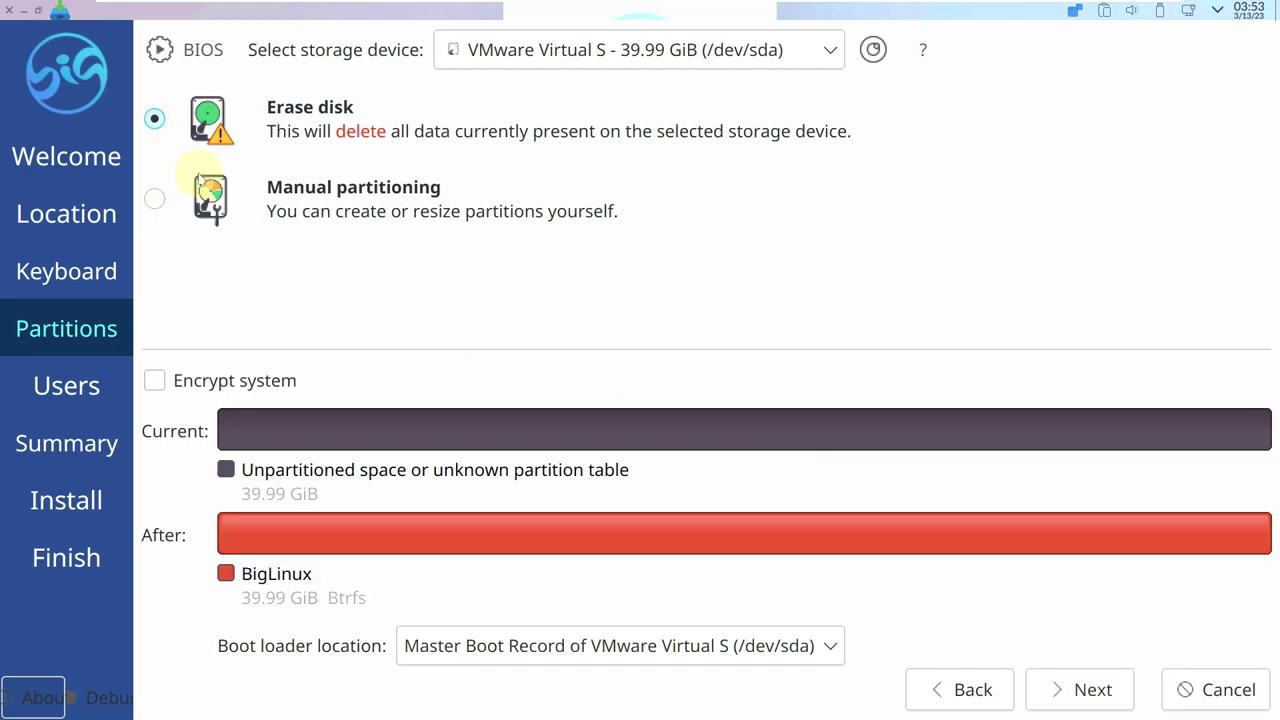
pyautogui.click(240, 385)
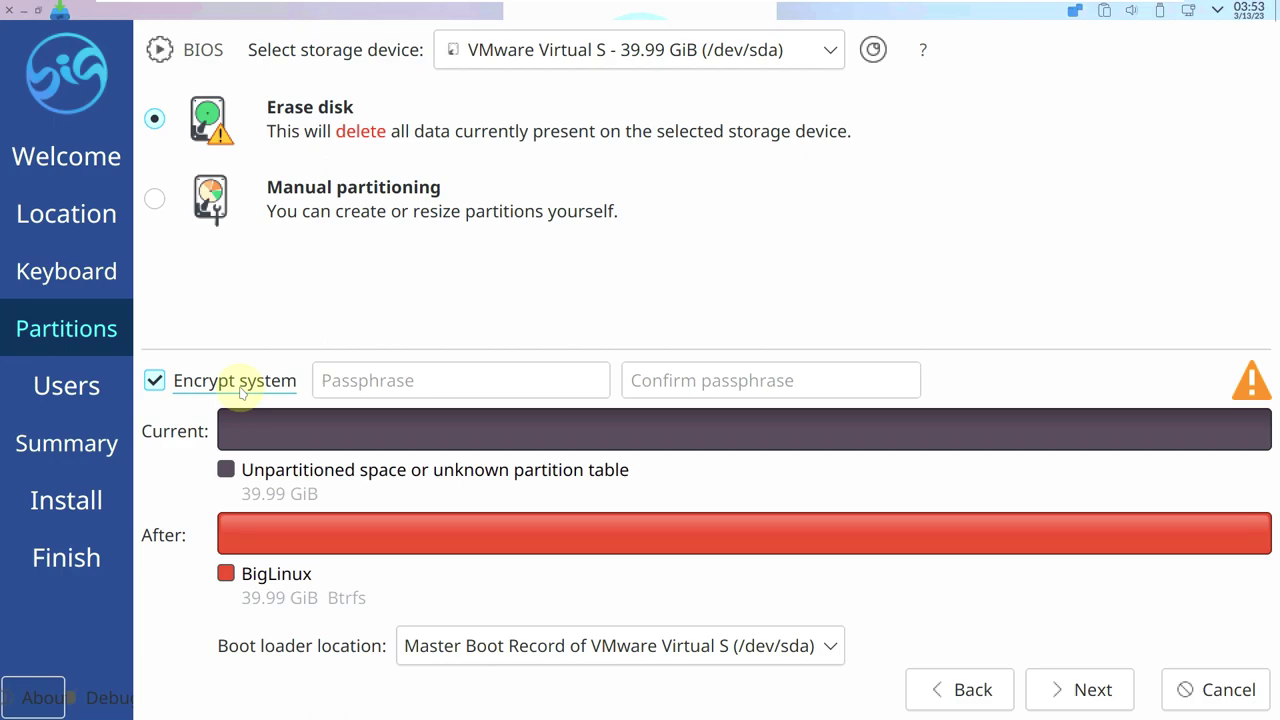
pyautogui.click(240, 385)
pyautogui.click(826, 42)
pyautogui.click(1061, 156)
pyautogui.click(790, 648)
pyautogui.click(883, 273)
pyautogui.click(284, 378)
pyautogui.click(280, 380)
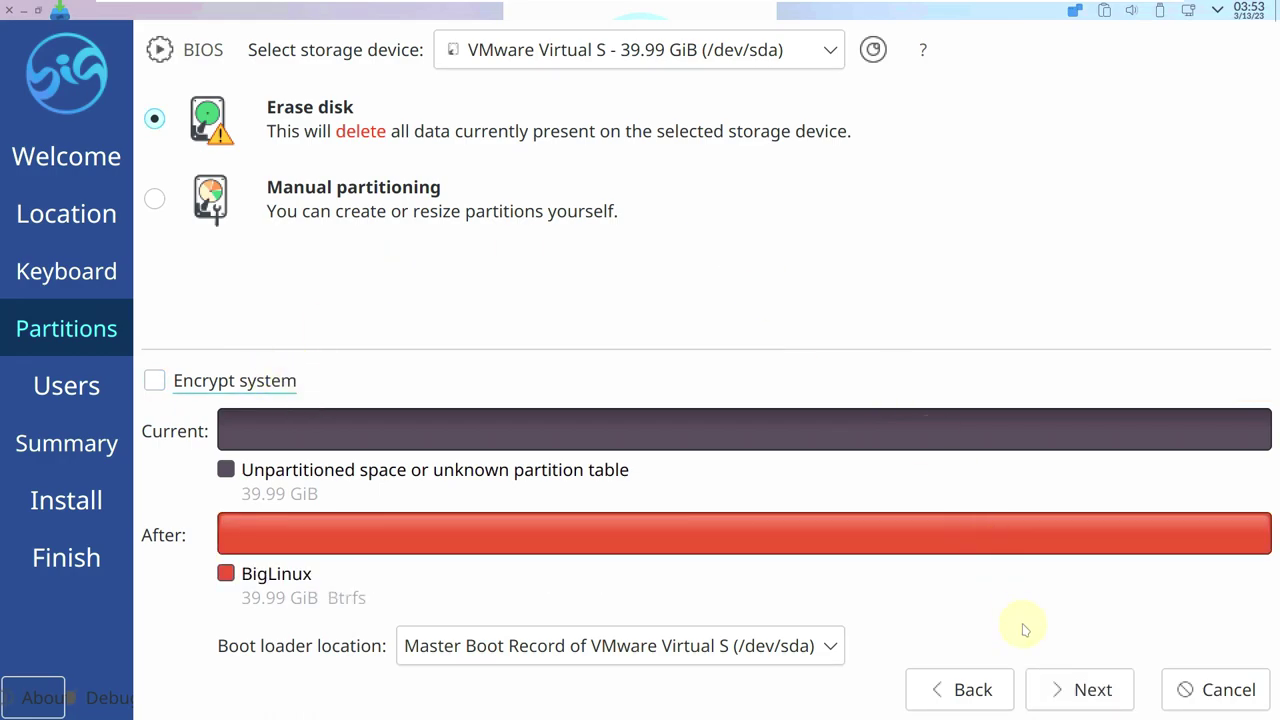
pyautogui.click(1062, 692)
# Enable automatic login, enter the user's full name and remove the -vmwarevirtualplatform computer-name suffix.
pyautogui.click(162, 411)
pyautogui.click(187, 99)
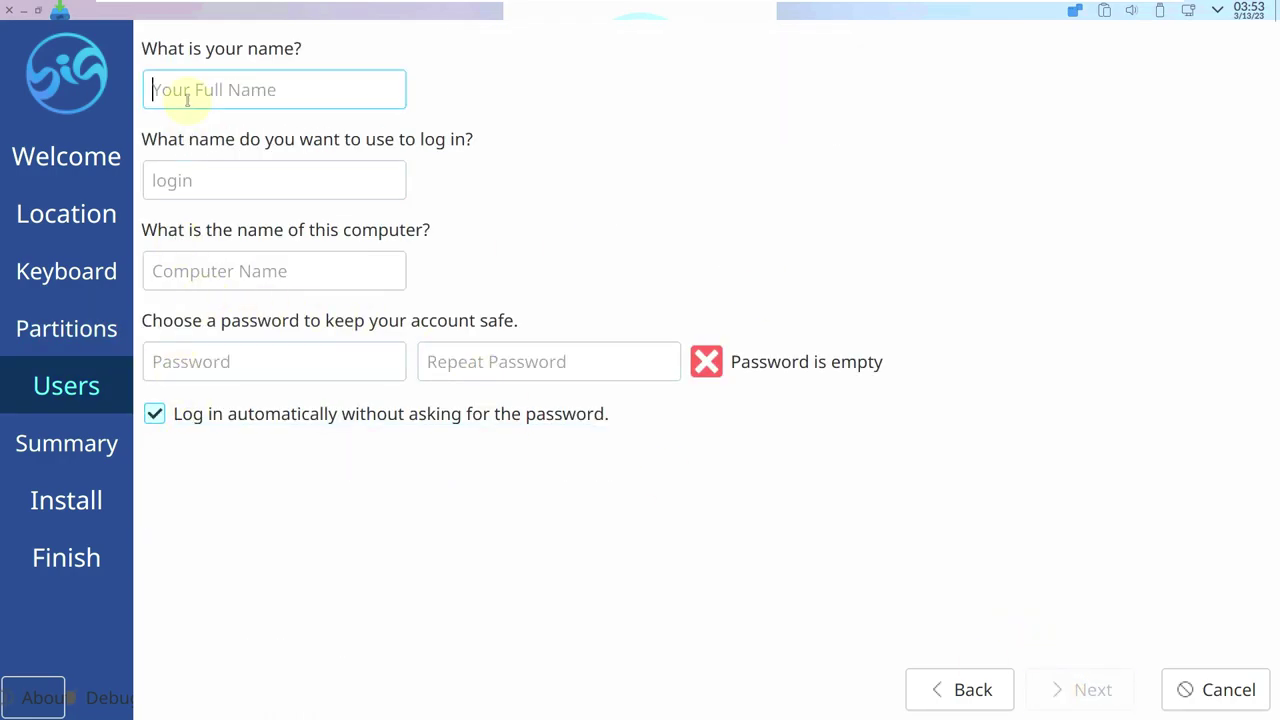
pyautogui.write('runbox')
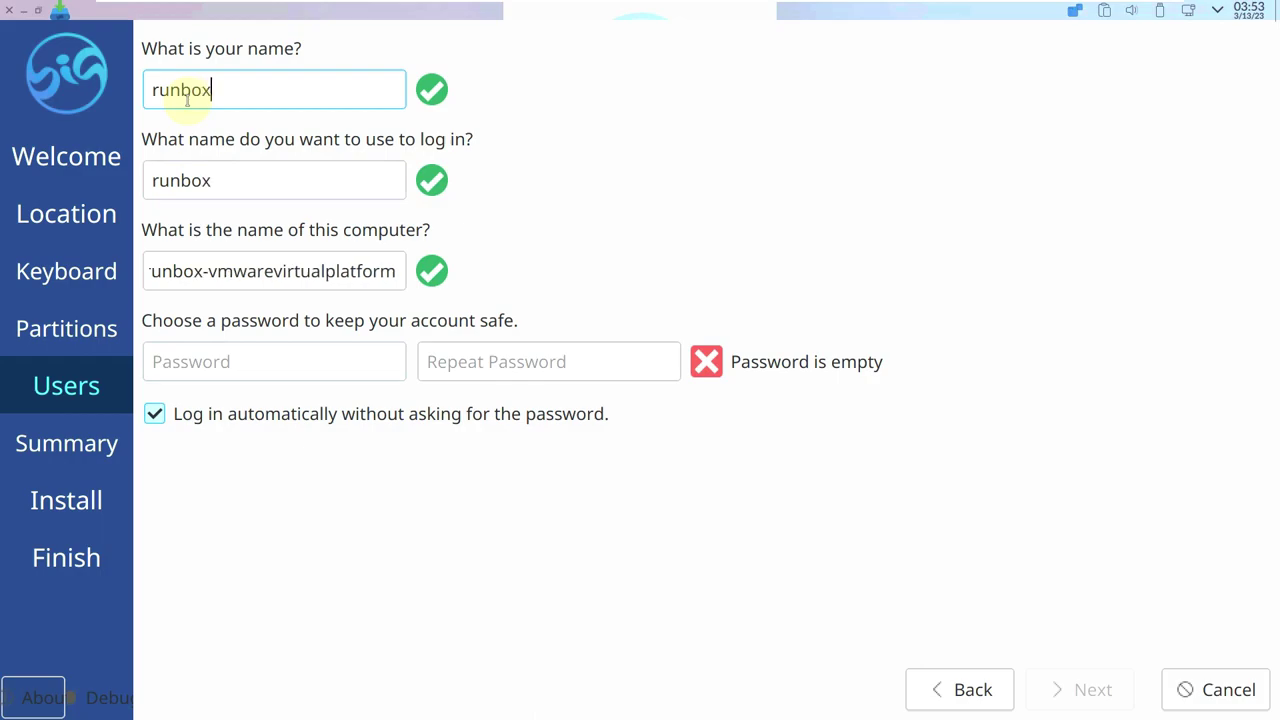
pyautogui.write('ing9to')
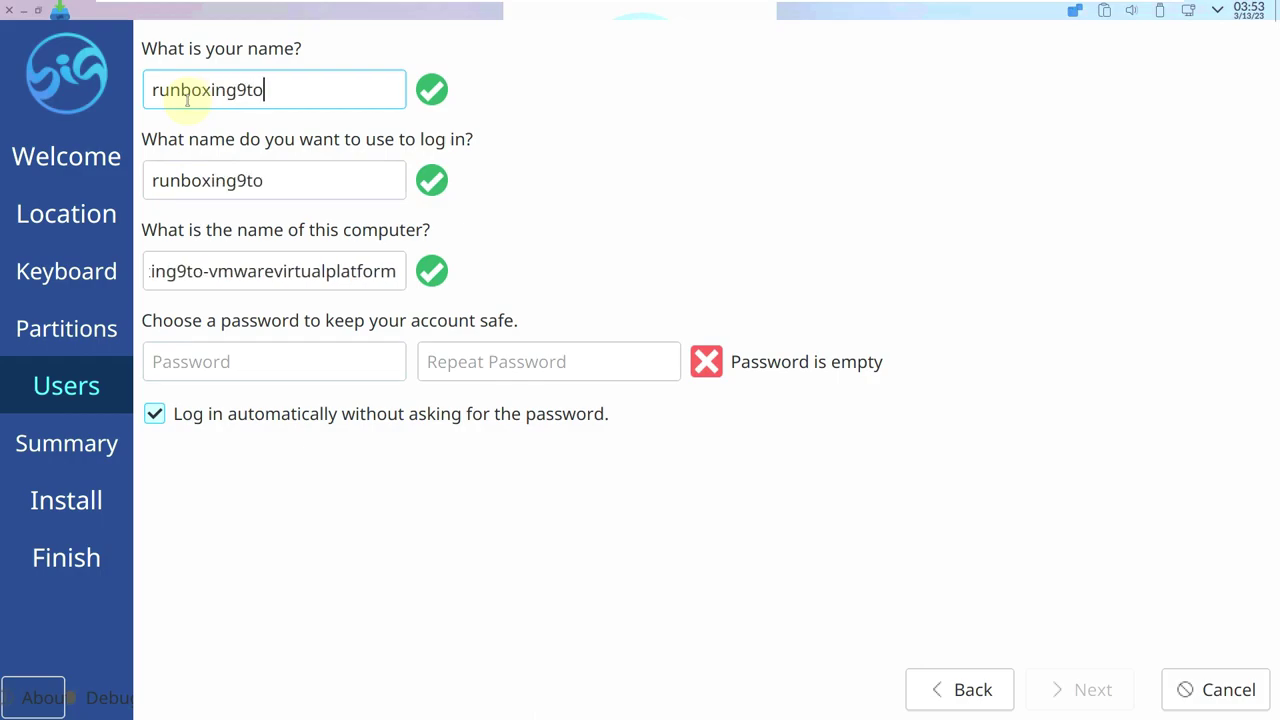
pyautogui.write('5linux')
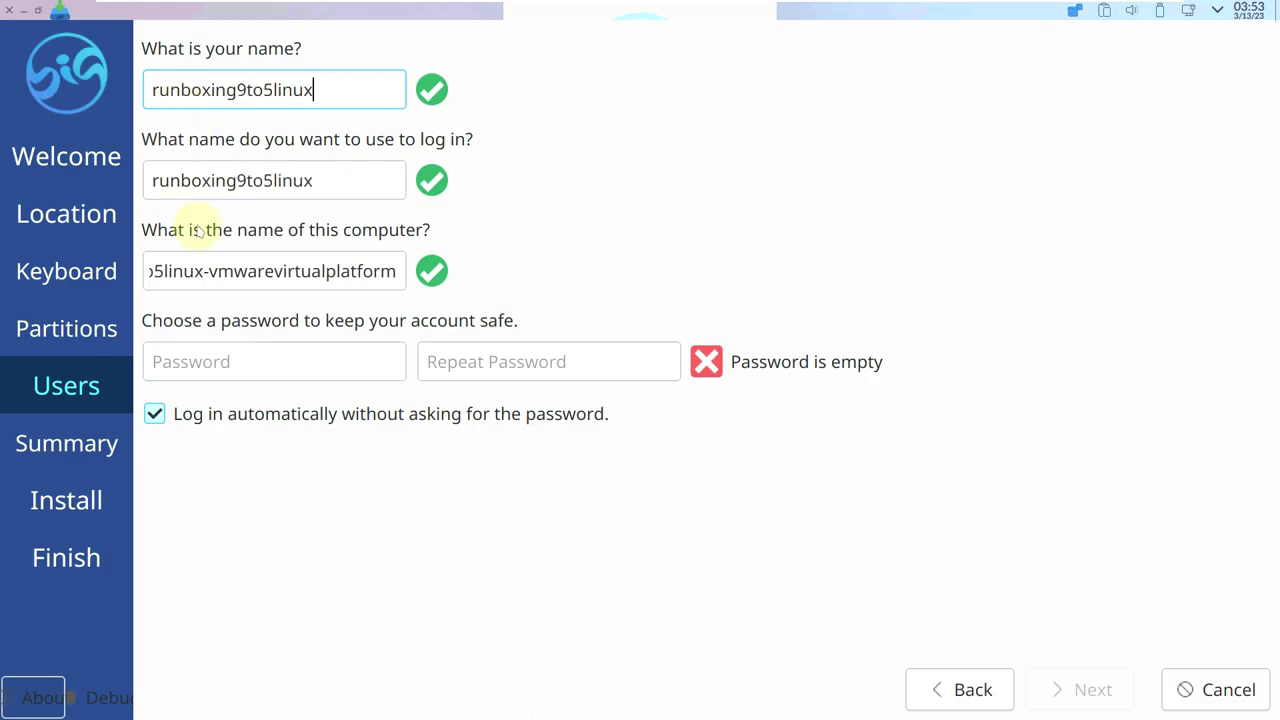
pyautogui.moveTo(202, 271); pyautogui.dragTo(409, 271)
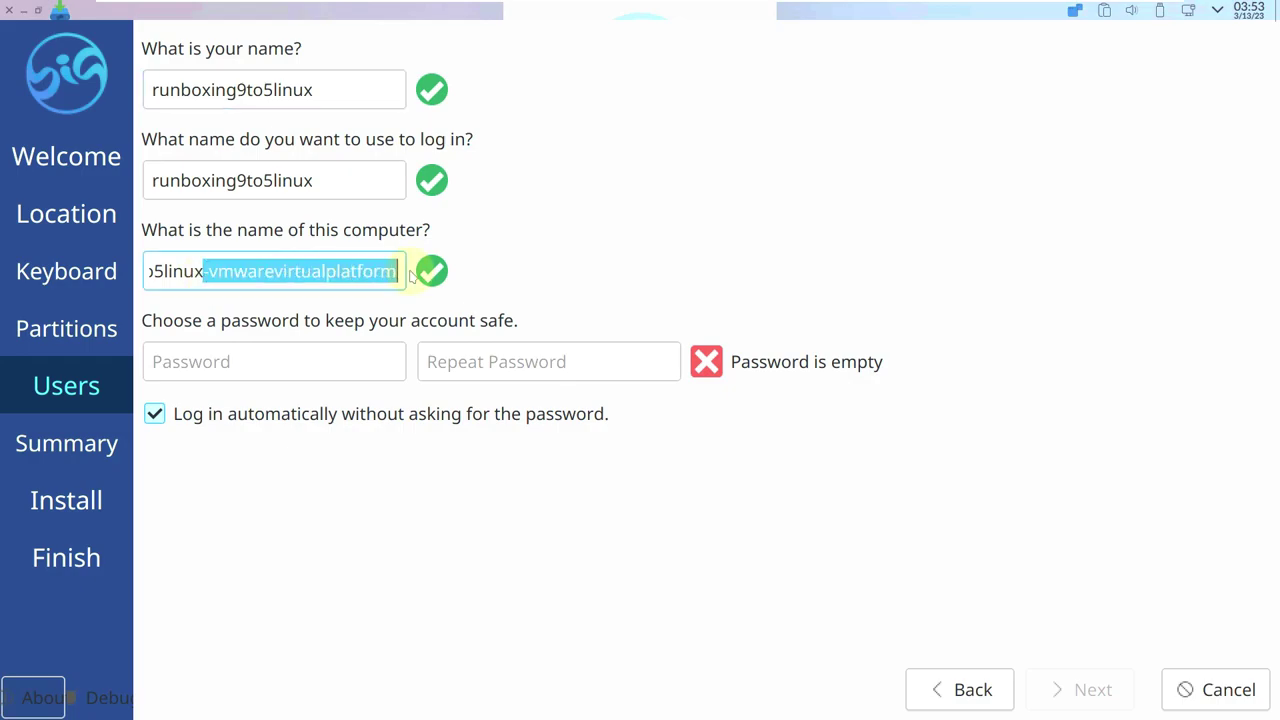
pyautogui.press('BackSpace')
# Type the account password and repeat it in the confirmation field.
pyautogui.click(295, 368)
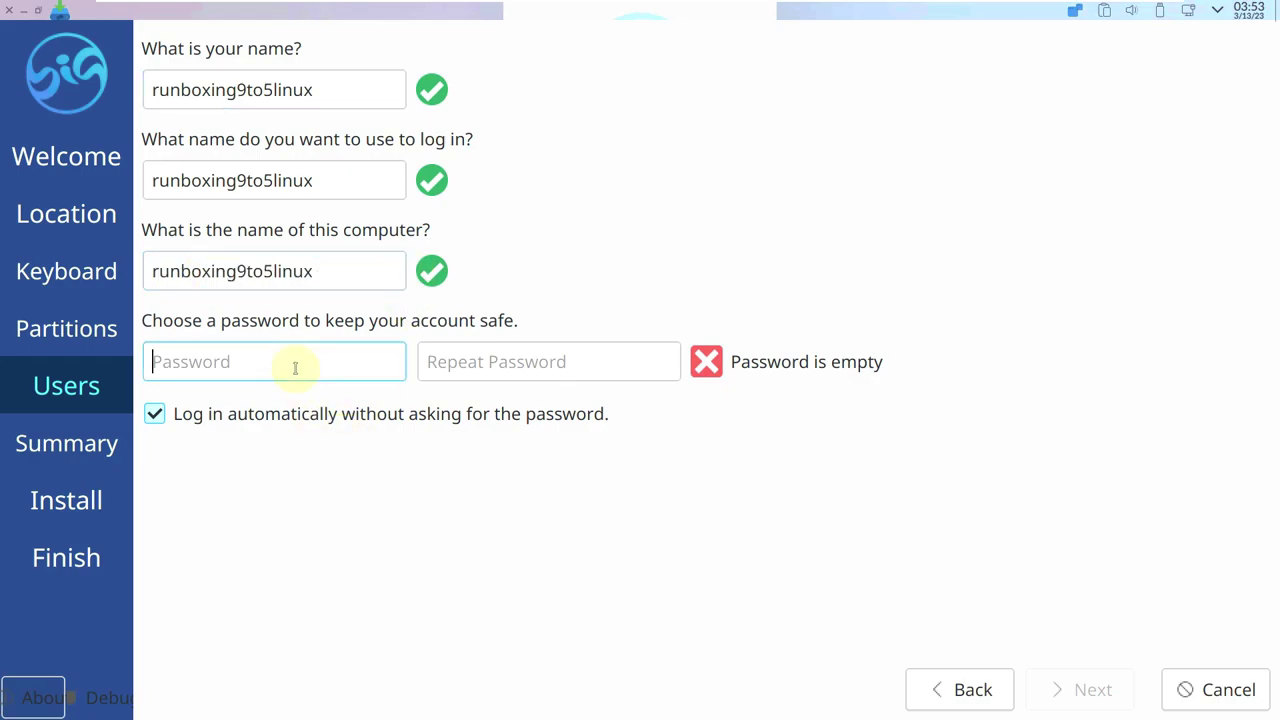
pyautogui.write('••')
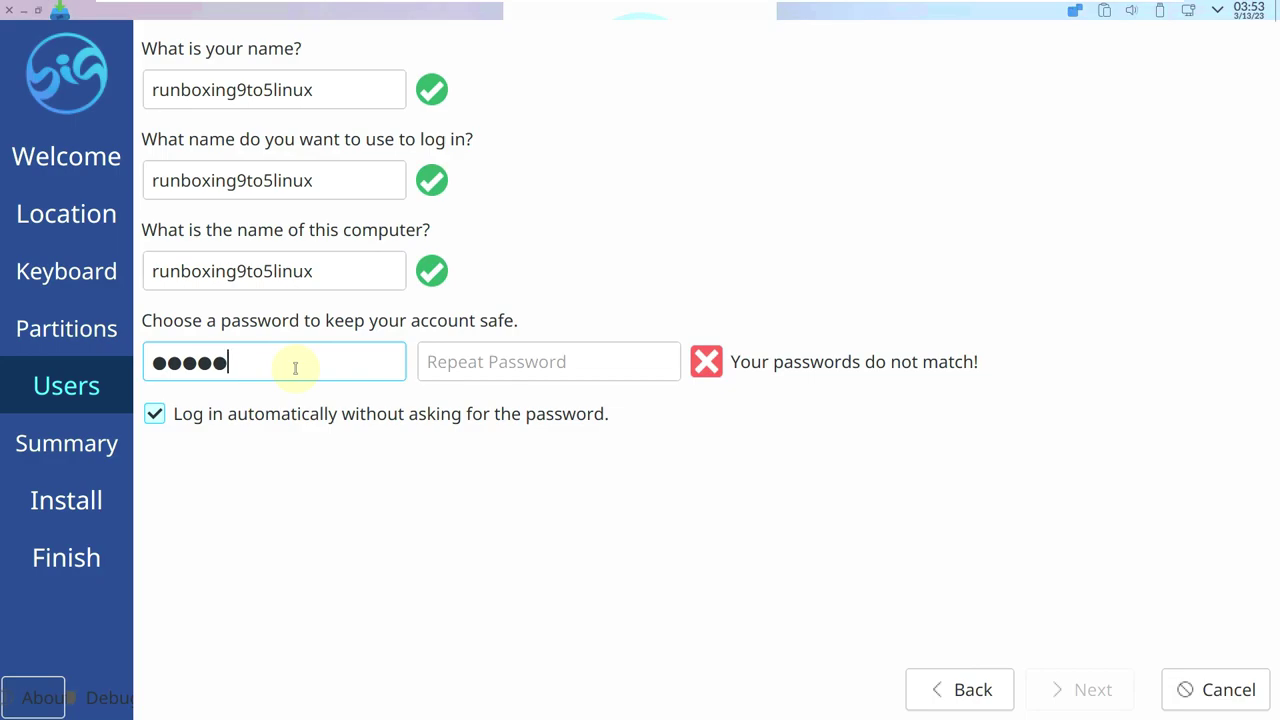
pyautogui.click(481, 355)
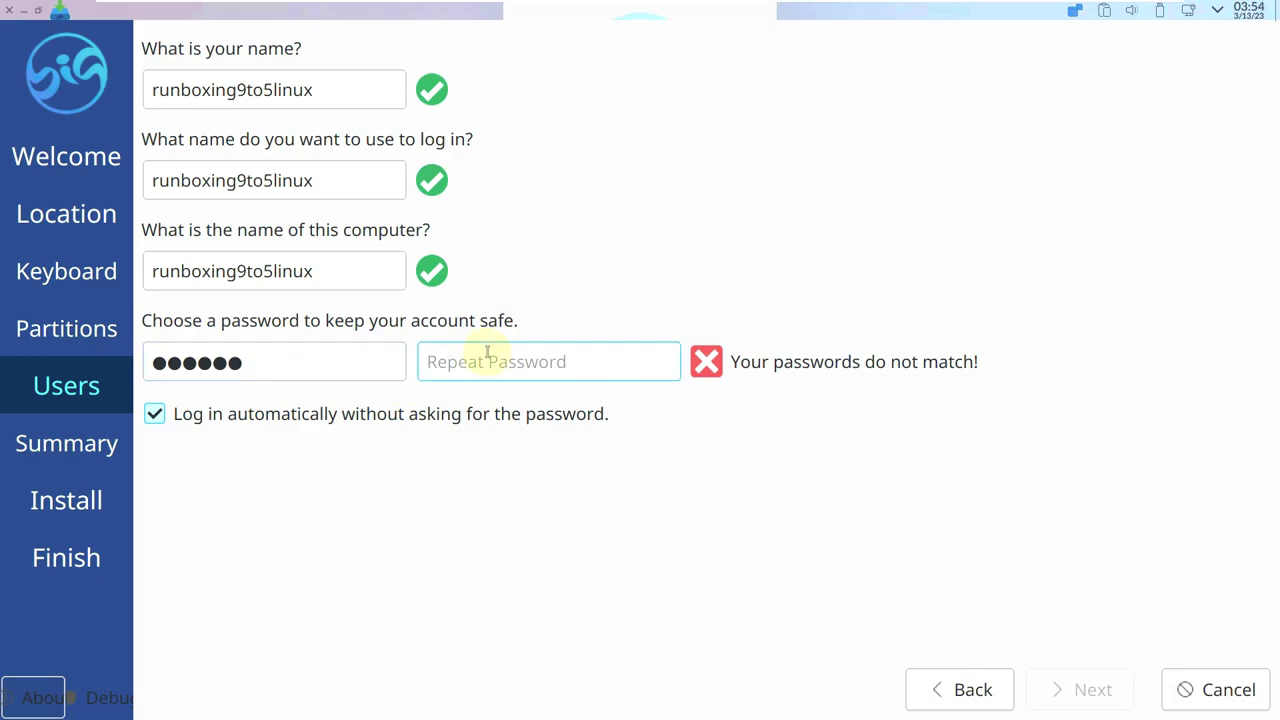
pyautogui.write('••••••')
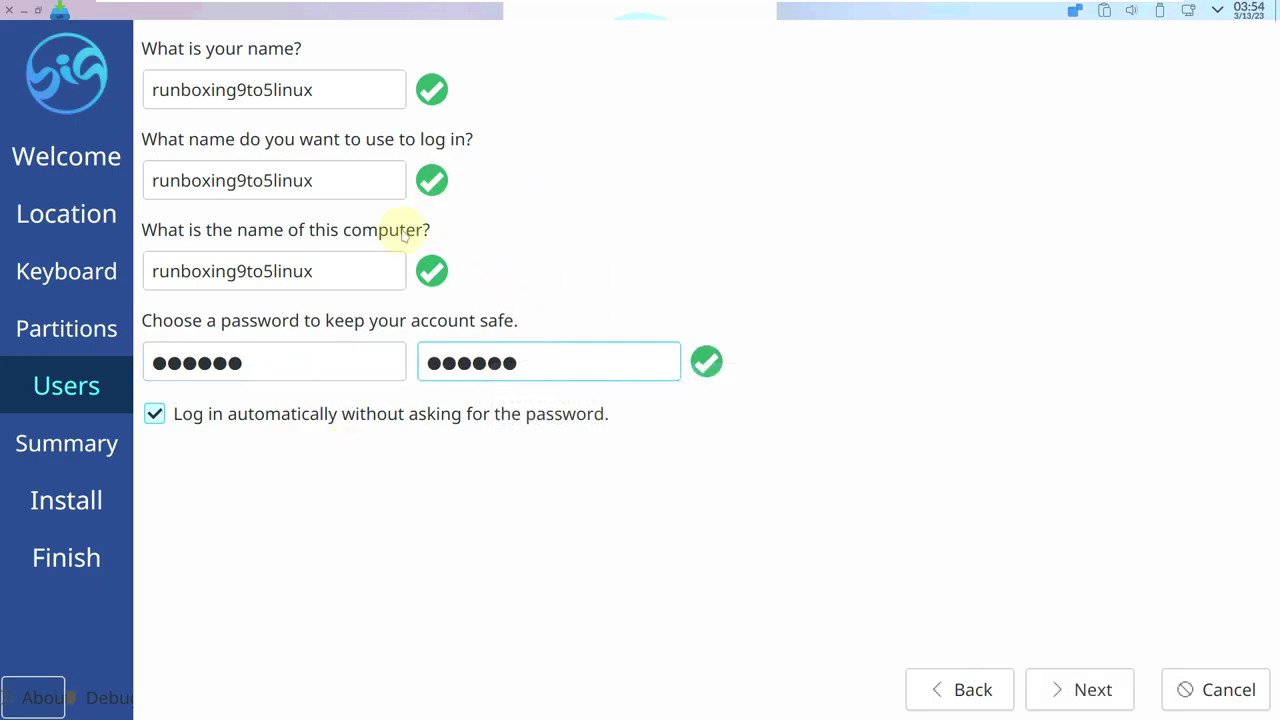
# Advance to the Calamares installation summary and scroll through it.
pyautogui.click(1100, 690)
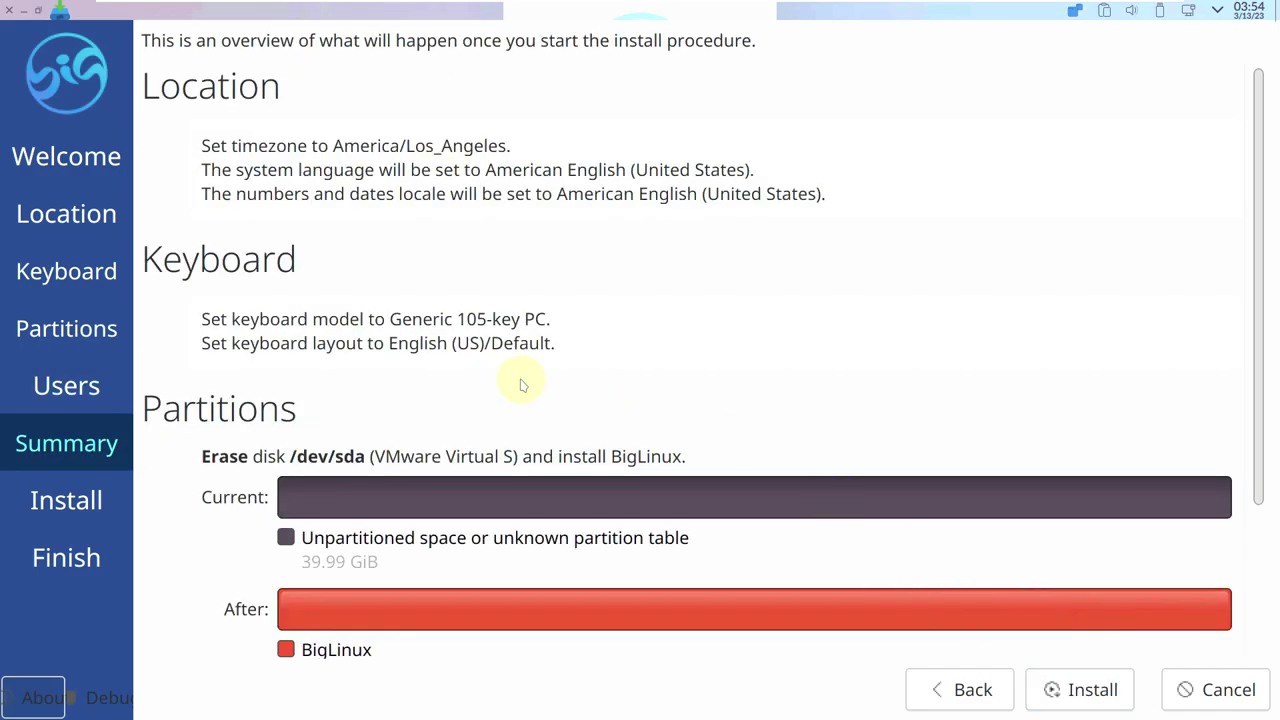
pyautogui.scroll(-3, 520, 384)
pyautogui.scroll(3, 520, 384)
# Cancel the installation, confirm with Yes, and dismiss the Calamares log prompt with Fechar.
pyautogui.click(9, 10)
pyautogui.click(742, 370)
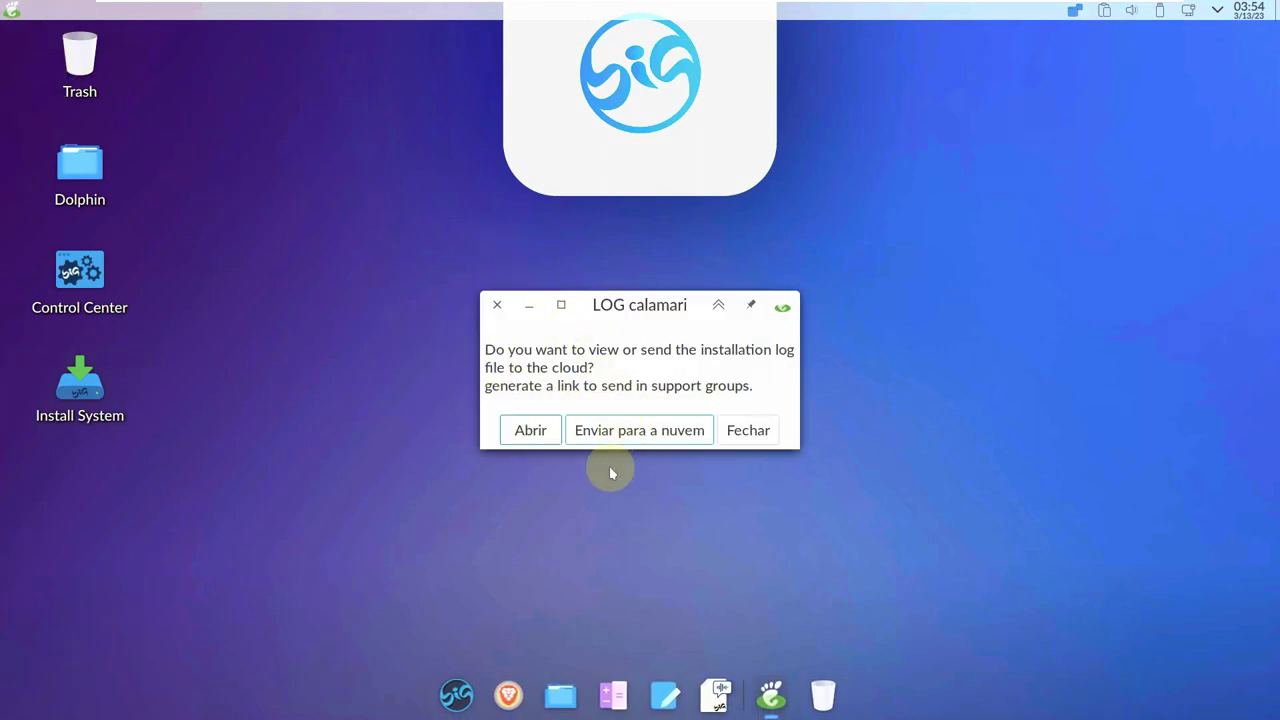
pyautogui.click(497, 309)
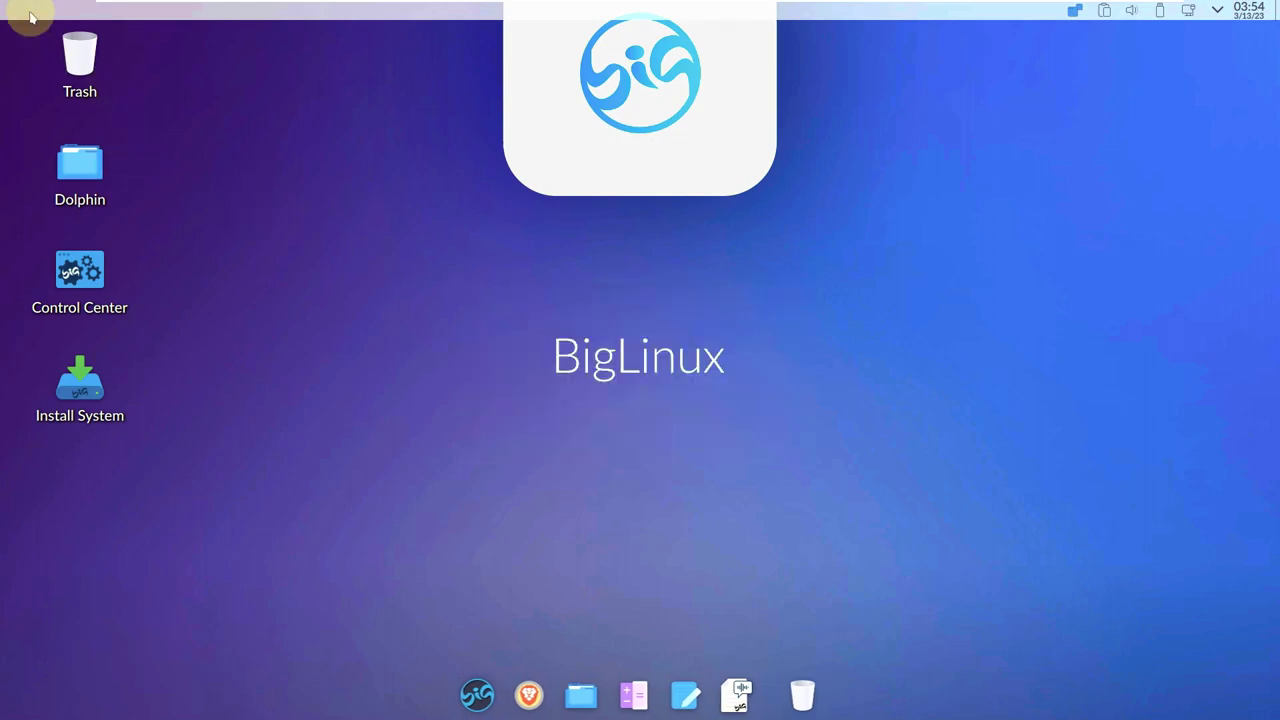
# Open the application launcher and browse the Games and Graphics categories.
pyautogui.click(482, 686)
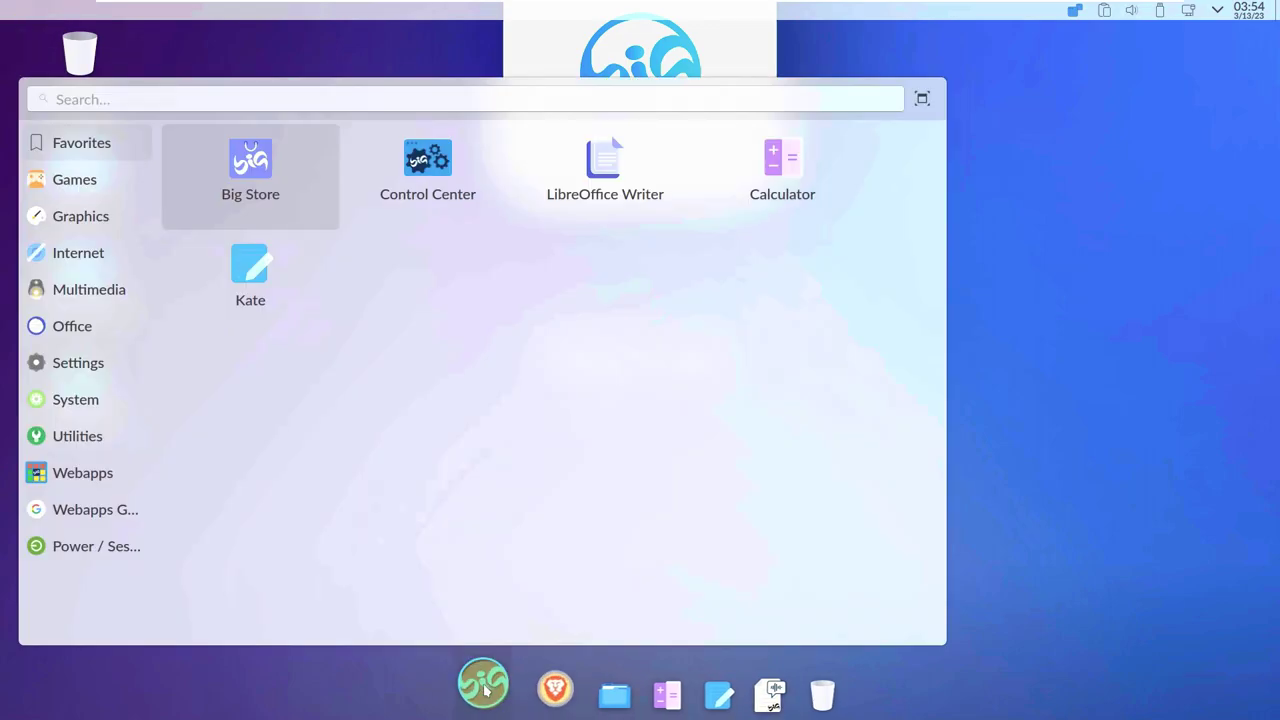
pyautogui.moveTo(97, 181)
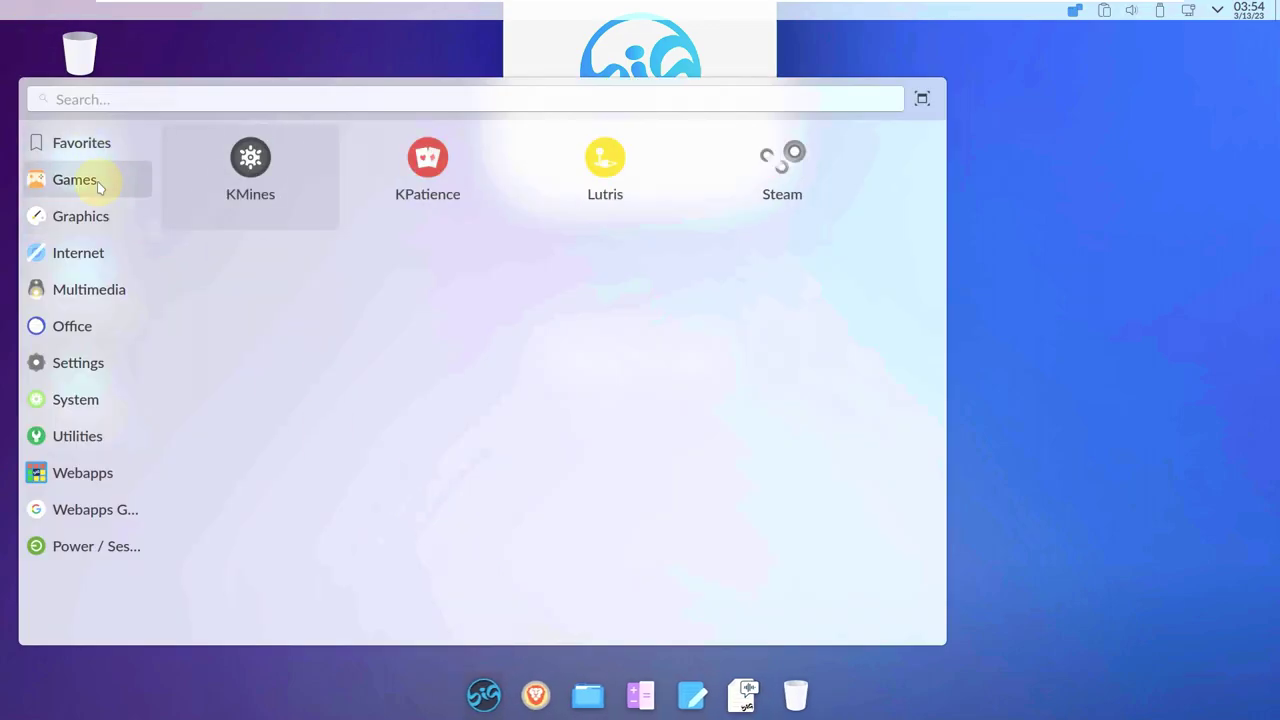
pyautogui.moveTo(106, 214)
# Launch Gwenview, close it again, and reopen the application launcher.
pyautogui.click(255, 192)
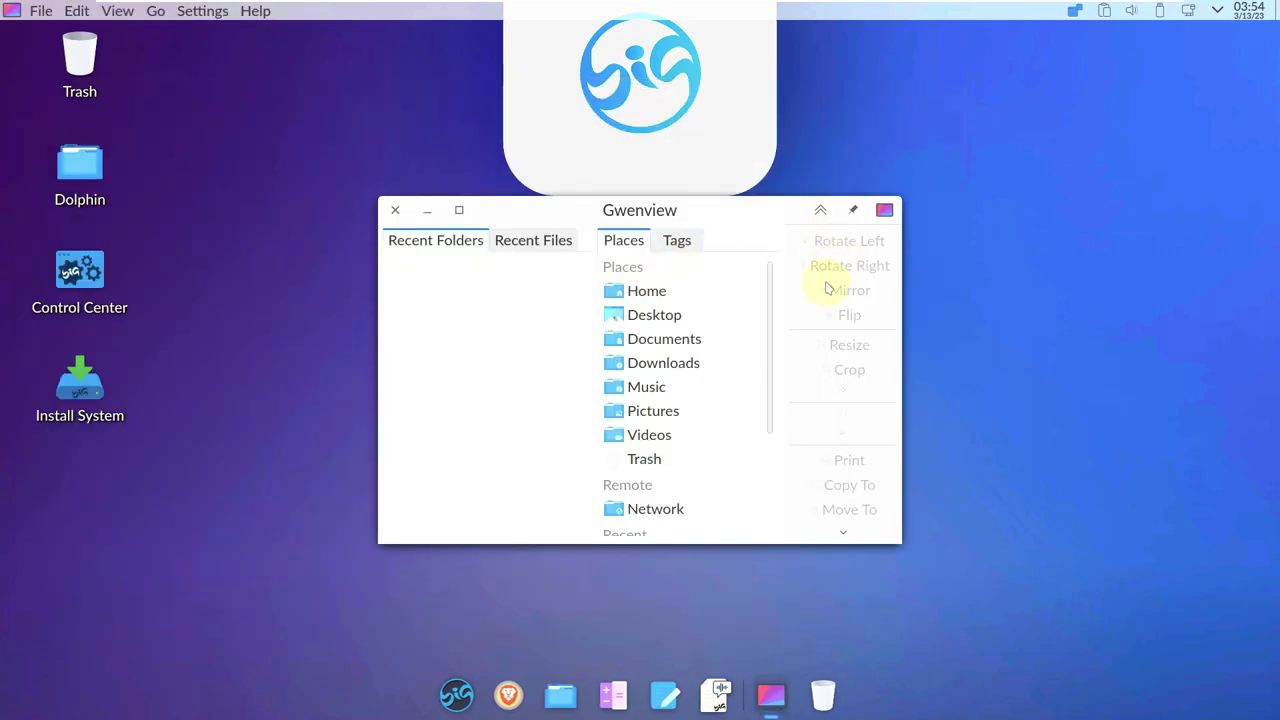
pyautogui.click(391, 211)
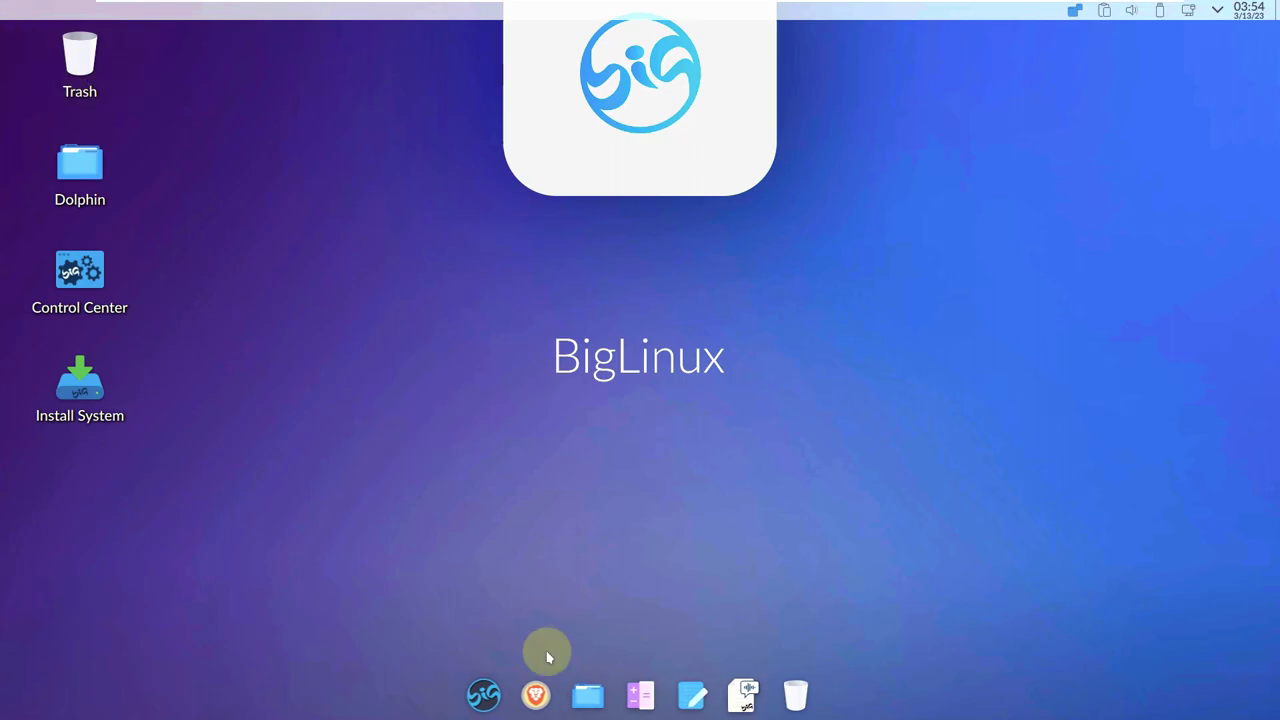
pyautogui.click(486, 688)
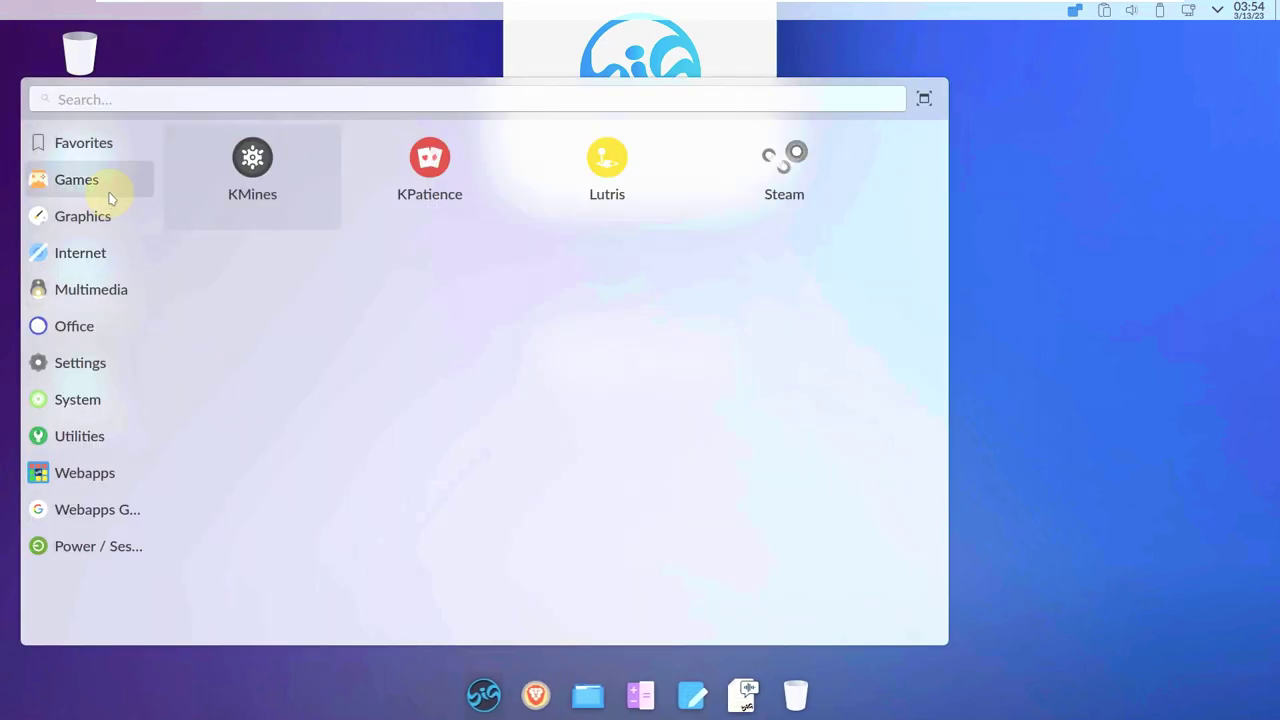
# Launch VLC media player and accept its privacy and network access policy.
pyautogui.moveTo(101, 252)
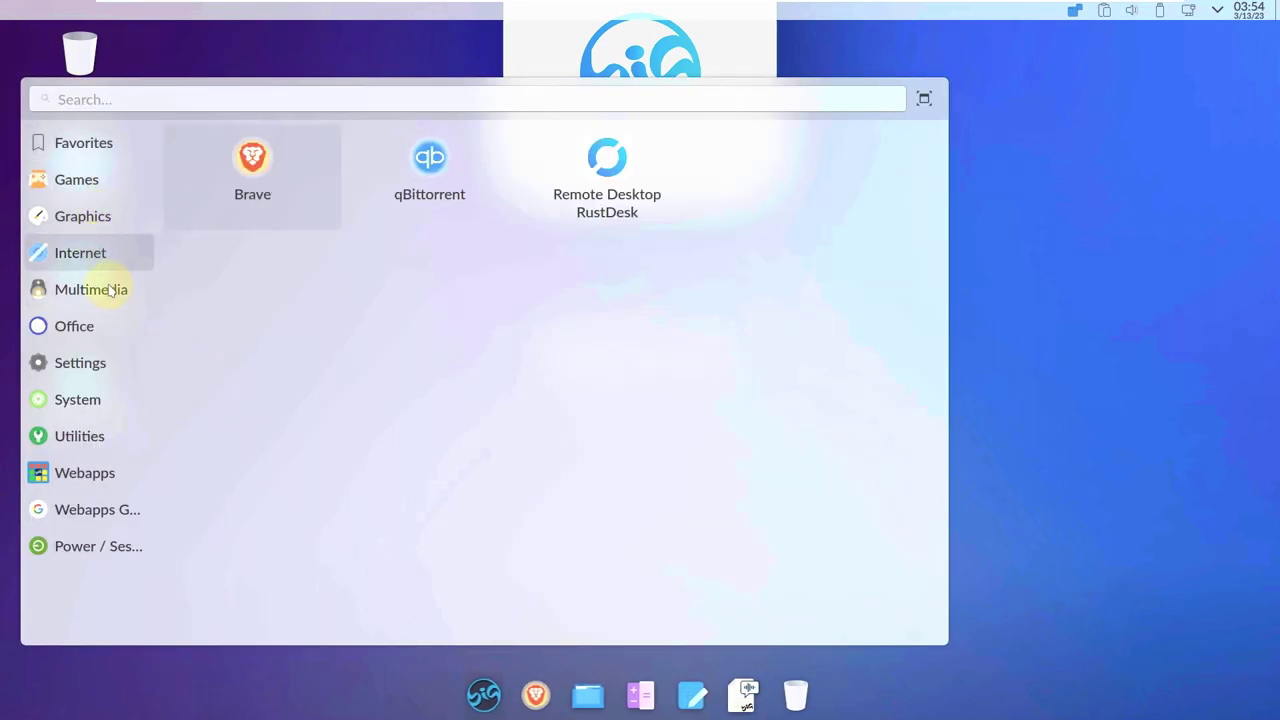
pyautogui.moveTo(108, 289)
pyautogui.click(250, 308)
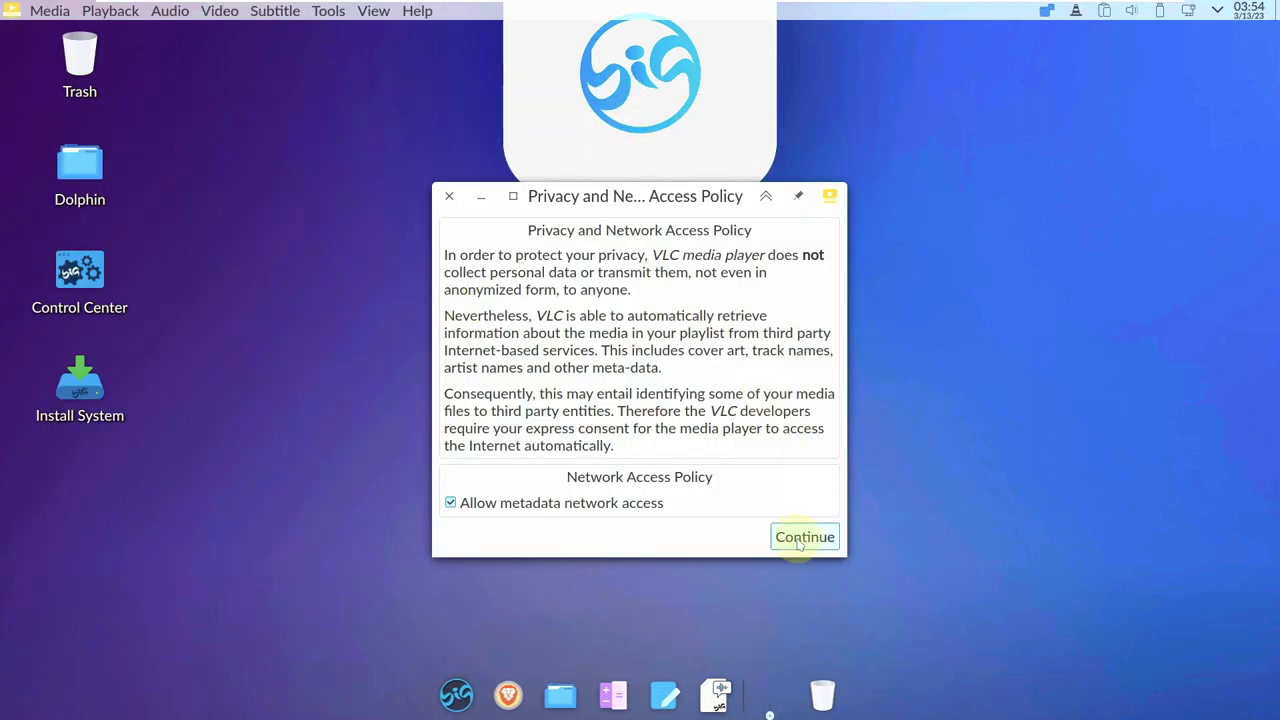
pyautogui.click(806, 534)
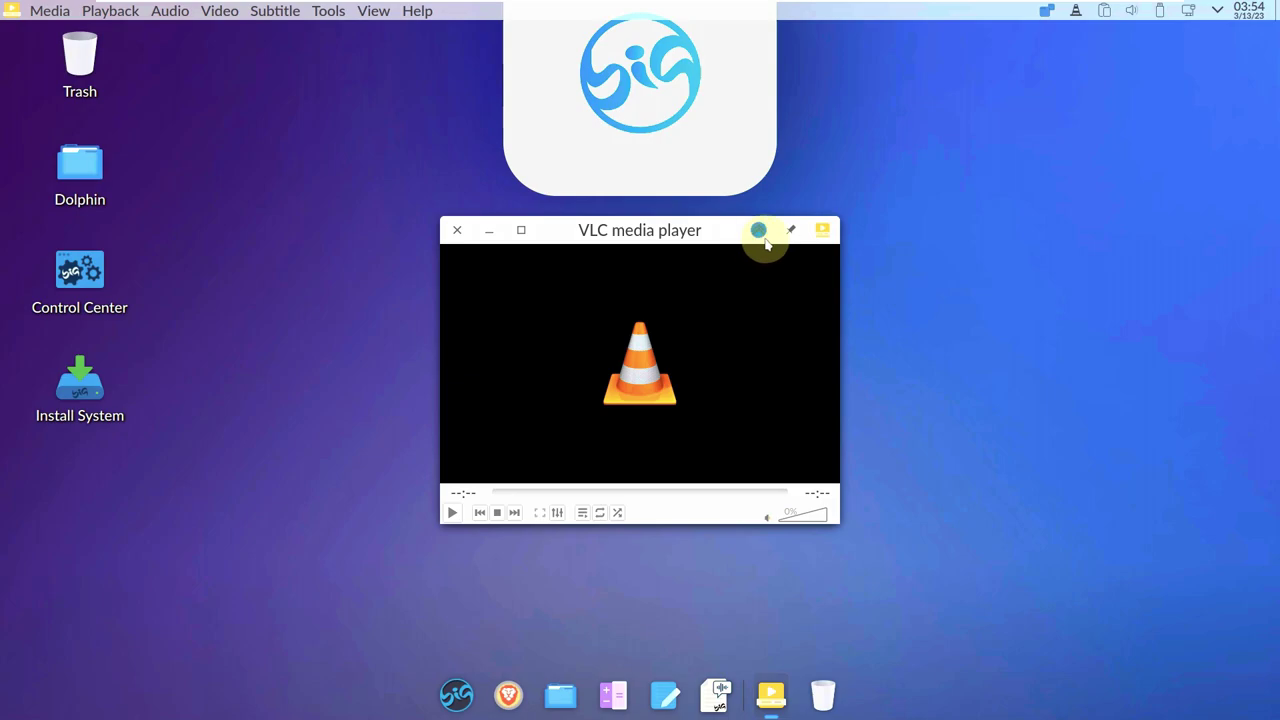
# Look at VLC's playback and window context menus, then close VLC.
pyautogui.rightClick(588, 273)
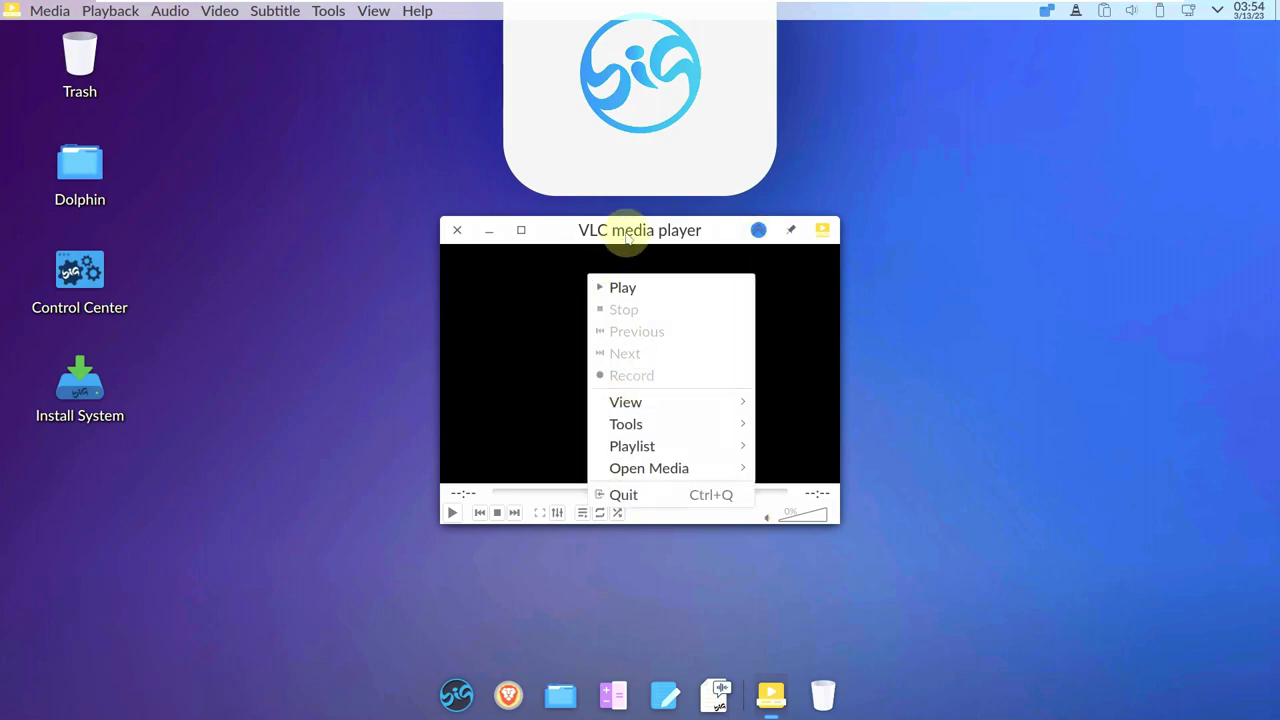
pyautogui.click(640, 233)
pyautogui.click(823, 235)
pyautogui.click(592, 232)
pyautogui.rightClick(548, 238)
pyautogui.click(550, 233)
pyautogui.click(457, 230)
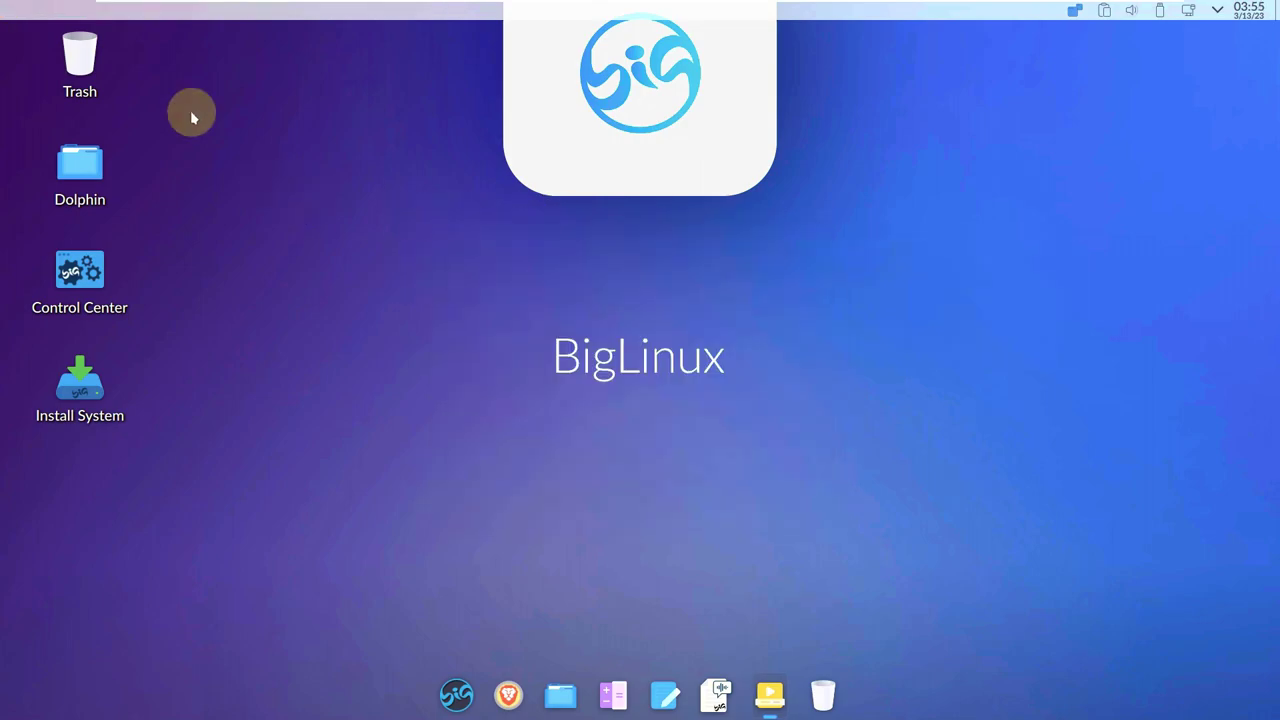
# Relaunch VLC from Multimedia, view Help > About, close VLC, and reopen the Multimedia category.
pyautogui.click(482, 688)
pyautogui.click(125, 289)
pyautogui.click(334, 291)
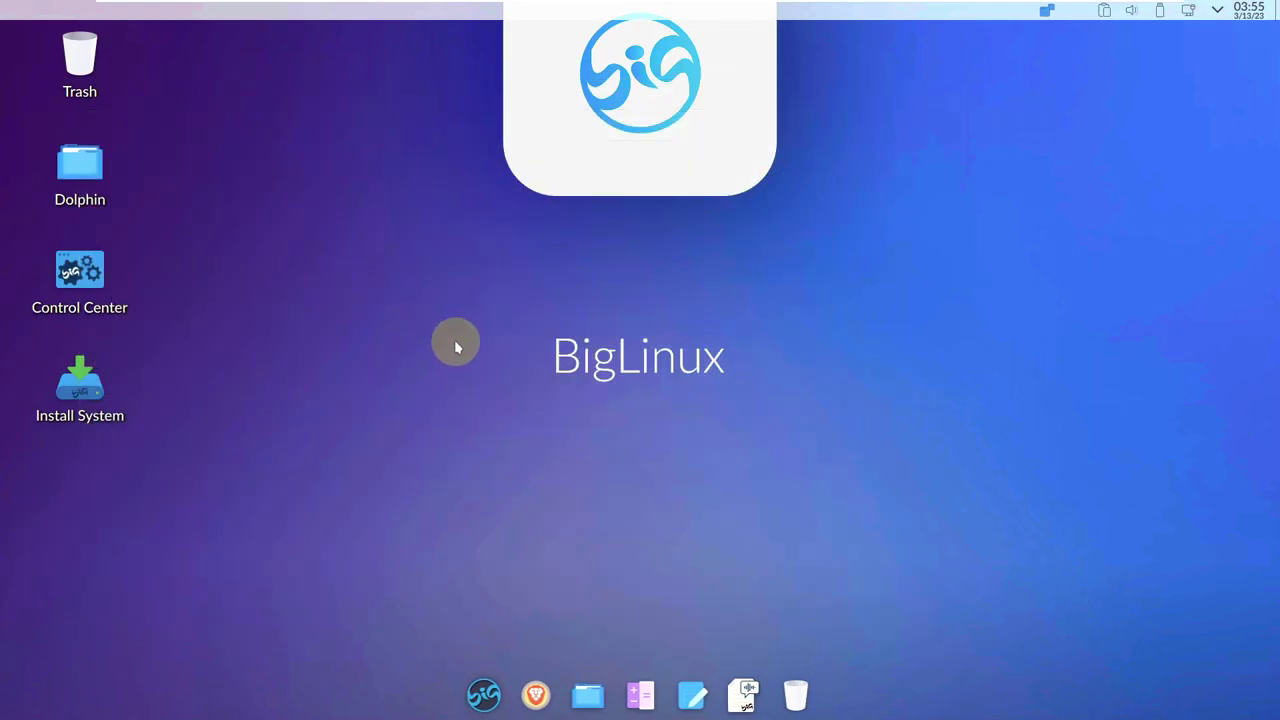
pyautogui.click(416, 14)
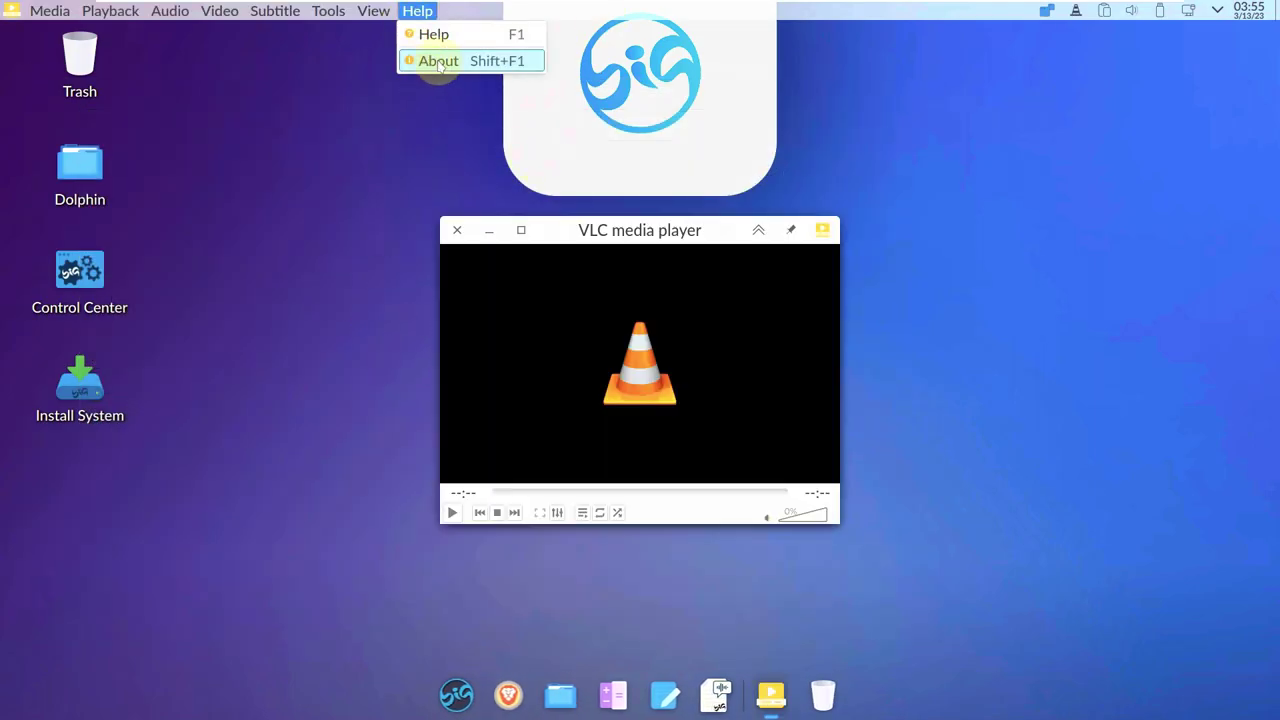
pyautogui.click(438, 61)
pyautogui.click(378, 198)
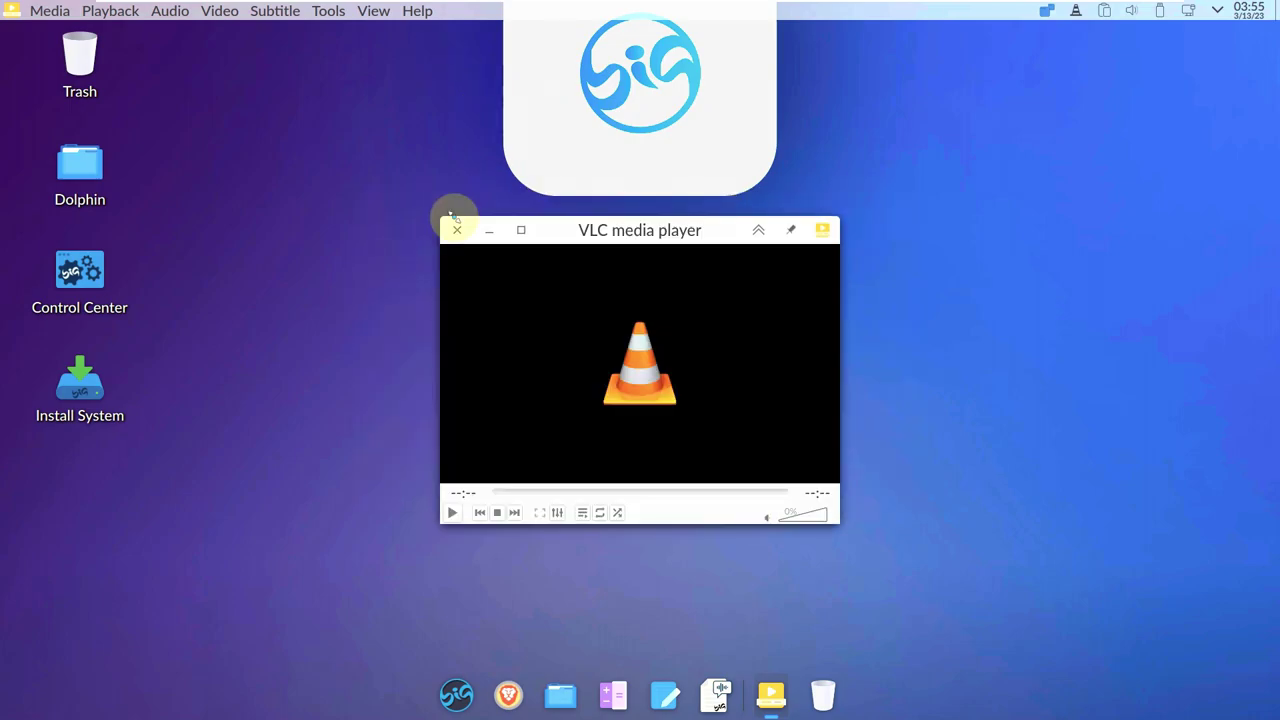
pyautogui.click(456, 229)
pyautogui.click(466, 692)
pyautogui.click(93, 285)
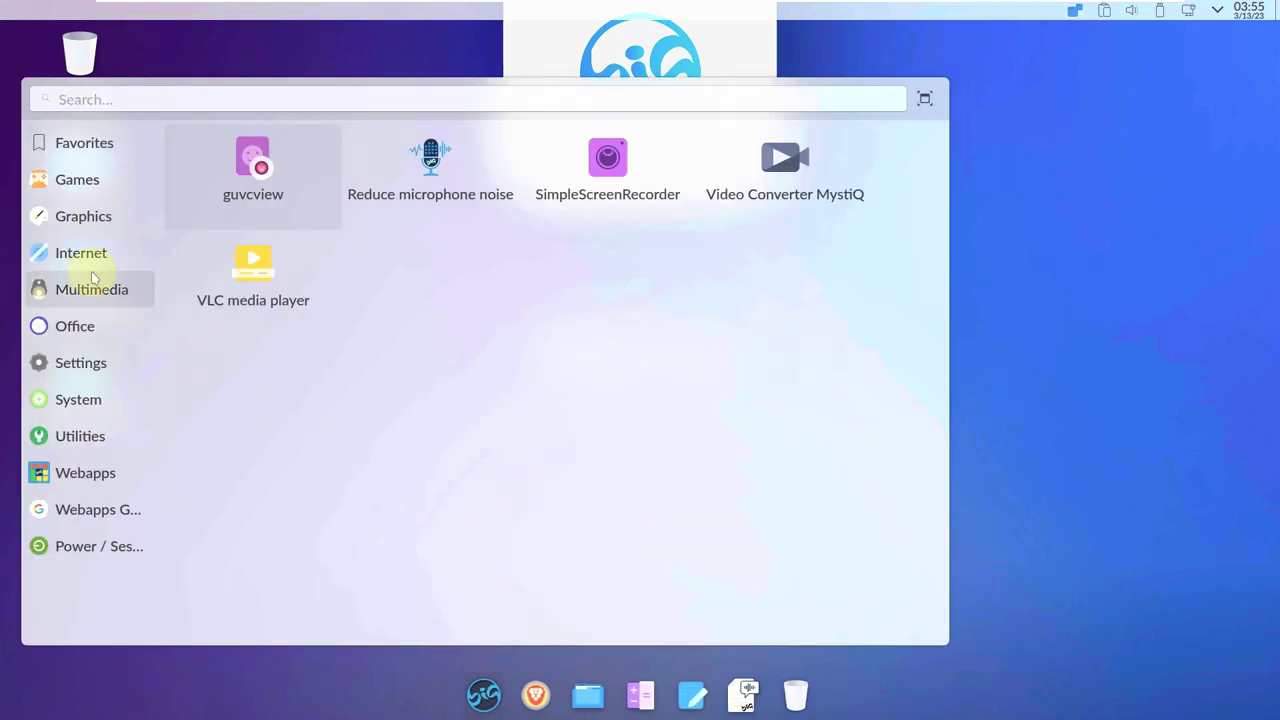
# Launch SimpleScreenRecorder, view its version 0.4.4 About information, then close it.
pyautogui.click(591, 177)
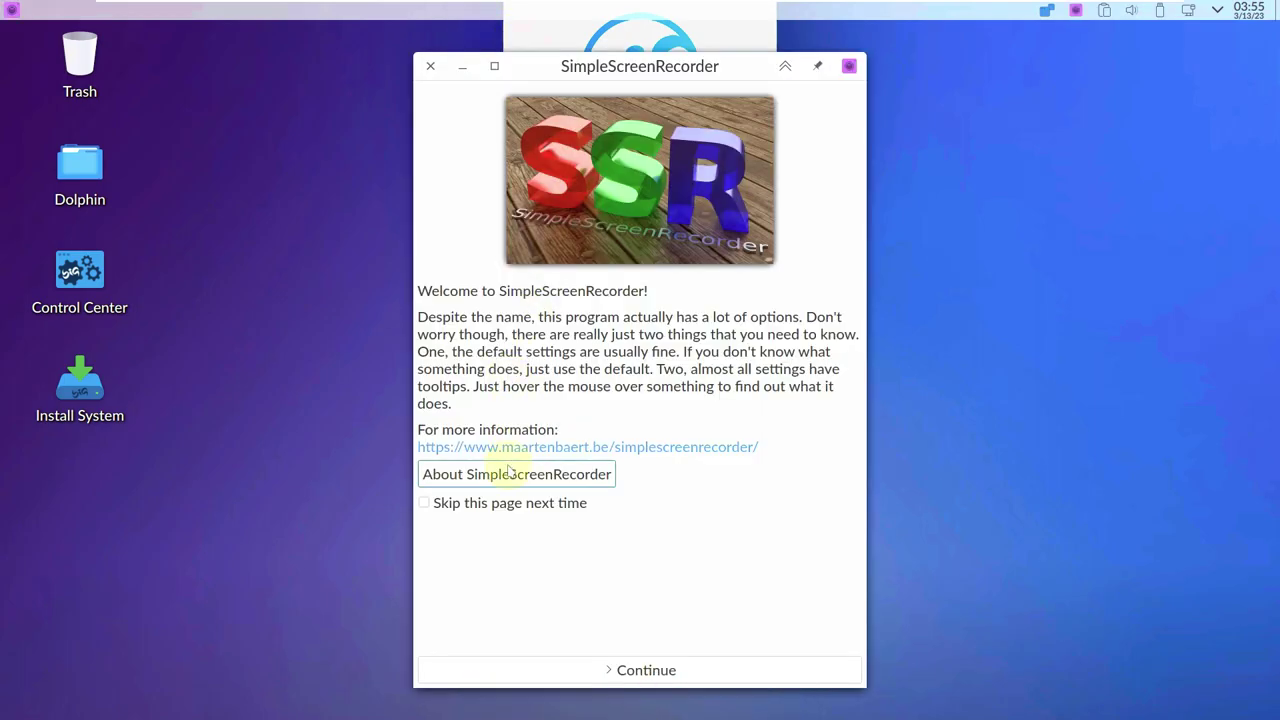
pyautogui.click(508, 474)
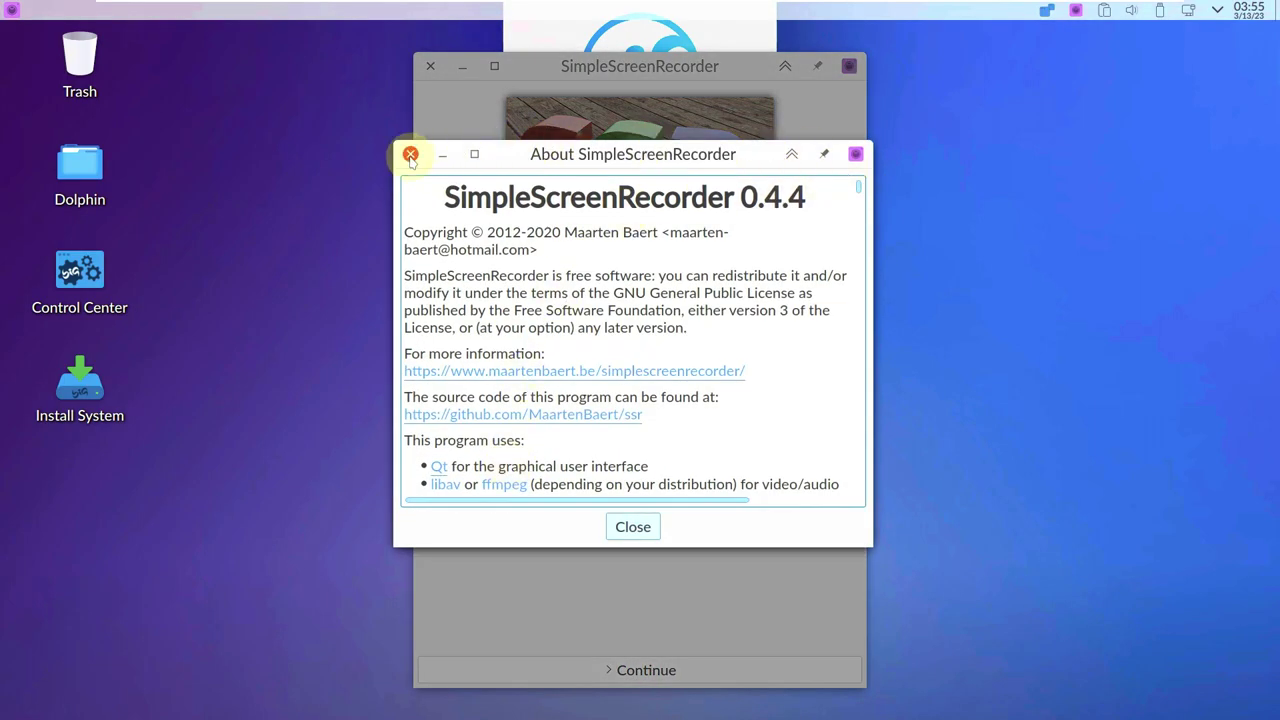
pyautogui.click(430, 68)
pyautogui.click(480, 690)
# Start LibreOffice Calc from the launcher's Office category.
pyautogui.click(108, 219)
pyautogui.moveTo(134, 287)
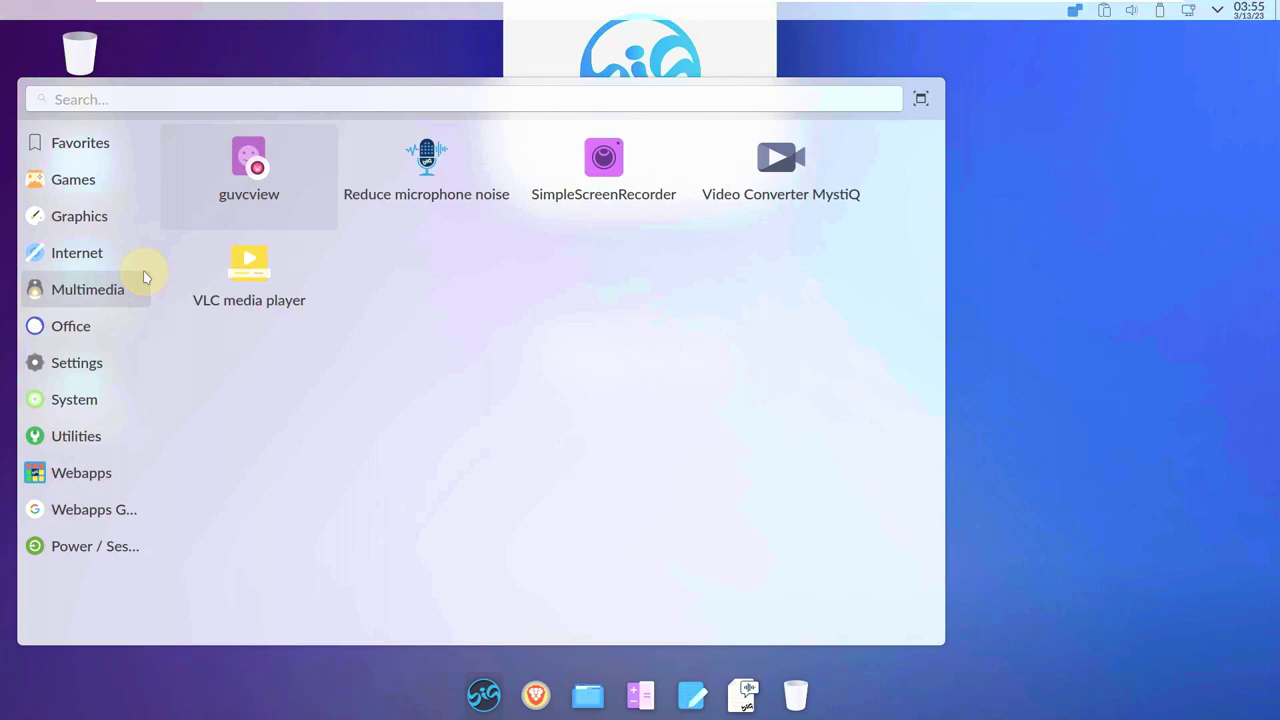
pyautogui.moveTo(104, 326)
pyautogui.click(436, 199)
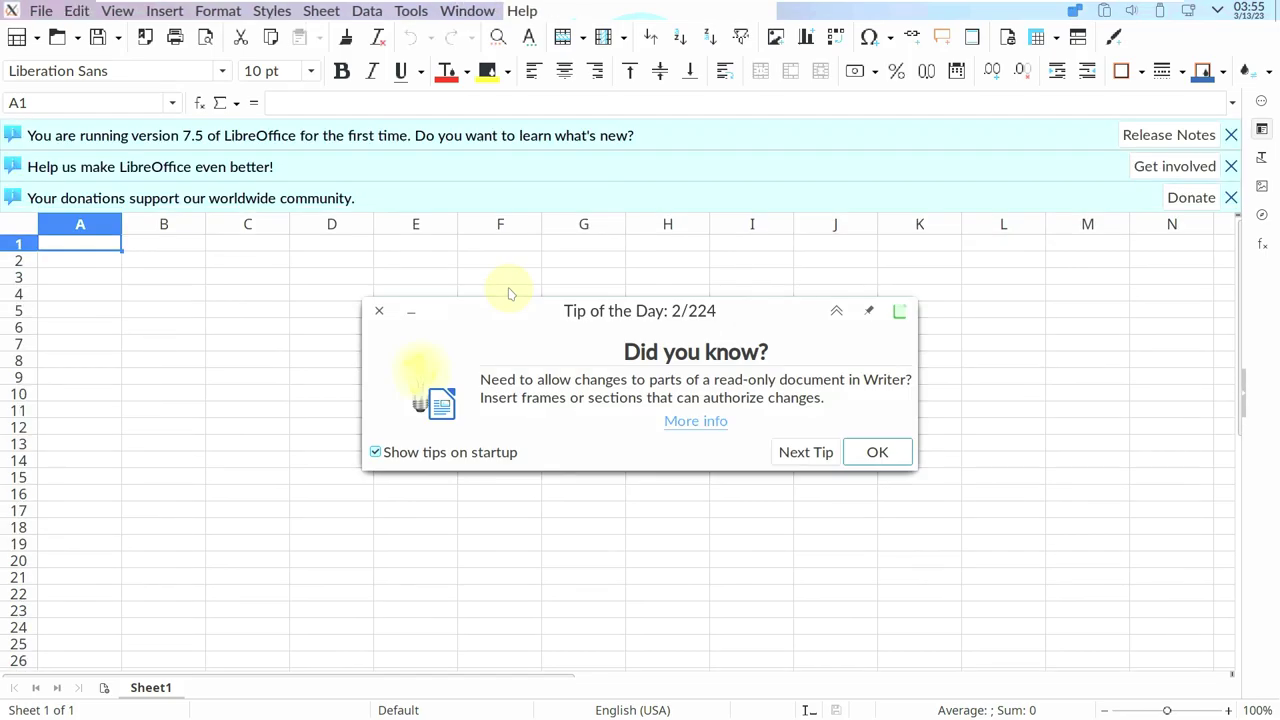
# View the About LibreOffice information and close it.
pyautogui.click(522, 11)
pyautogui.click(590, 293)
pyautogui.click(1015, 574)
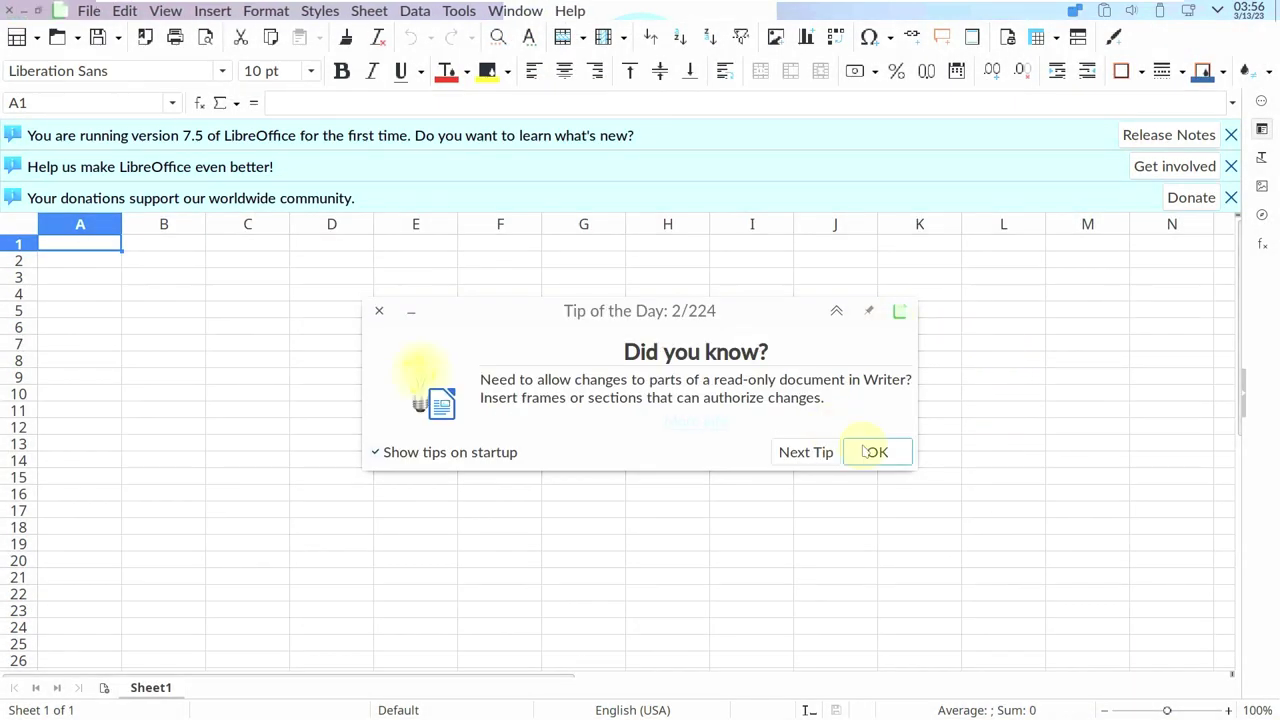
# Dismiss the Tip of the Day, close Calc, and reopen the application launcher.
pyautogui.click(379, 310)
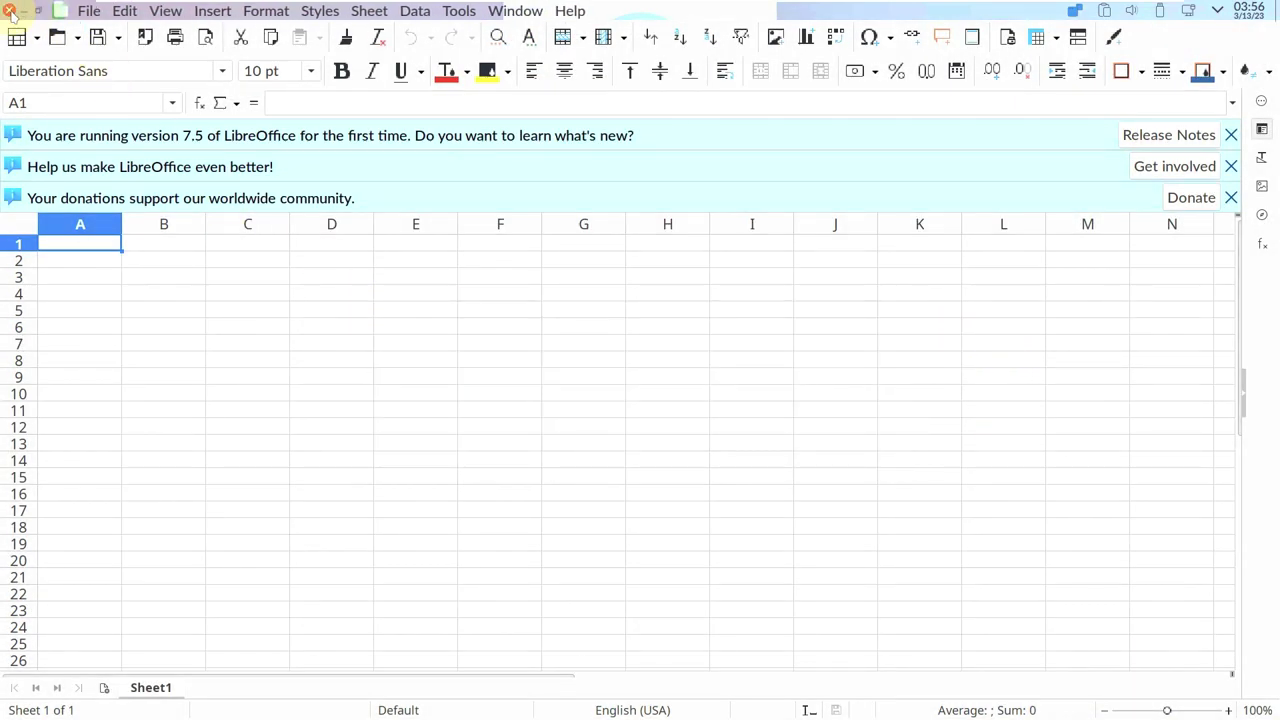
pyautogui.click(9, 8)
pyautogui.click(486, 688)
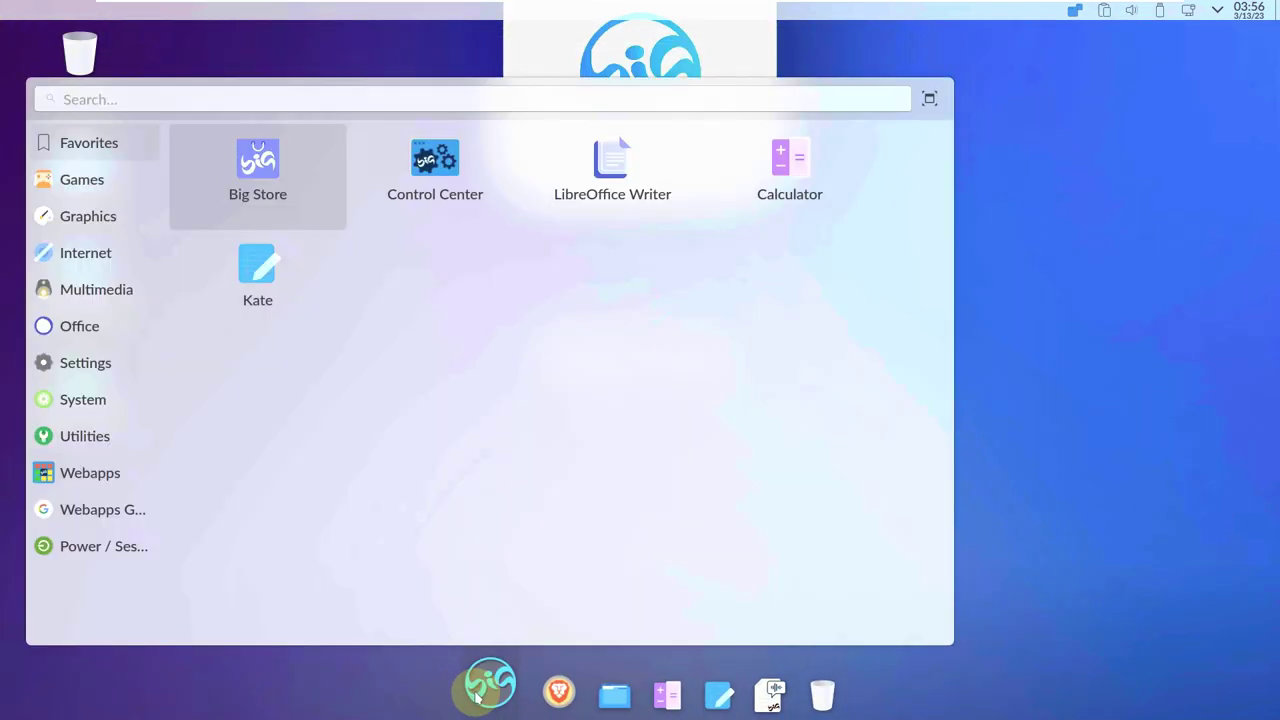
# Launch the Okular document viewer from the Office apps.
pyautogui.moveTo(107, 280)
pyautogui.moveTo(99, 330)
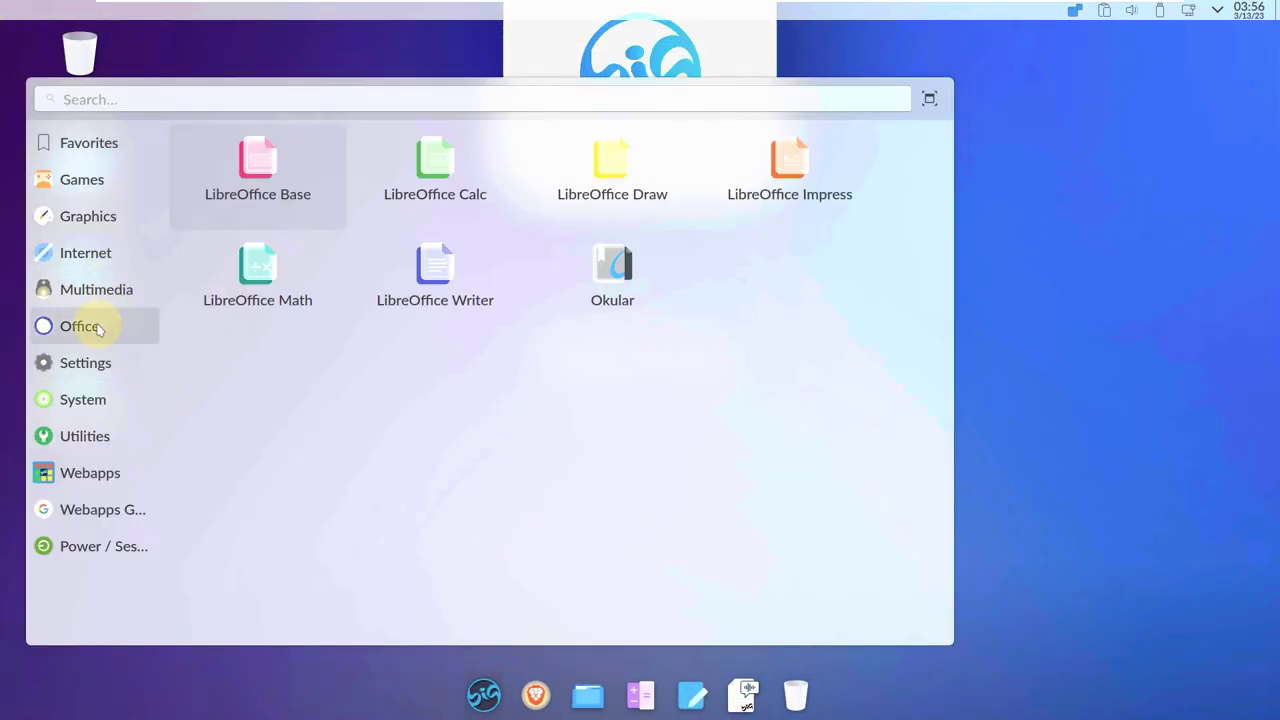
pyautogui.click(605, 290)
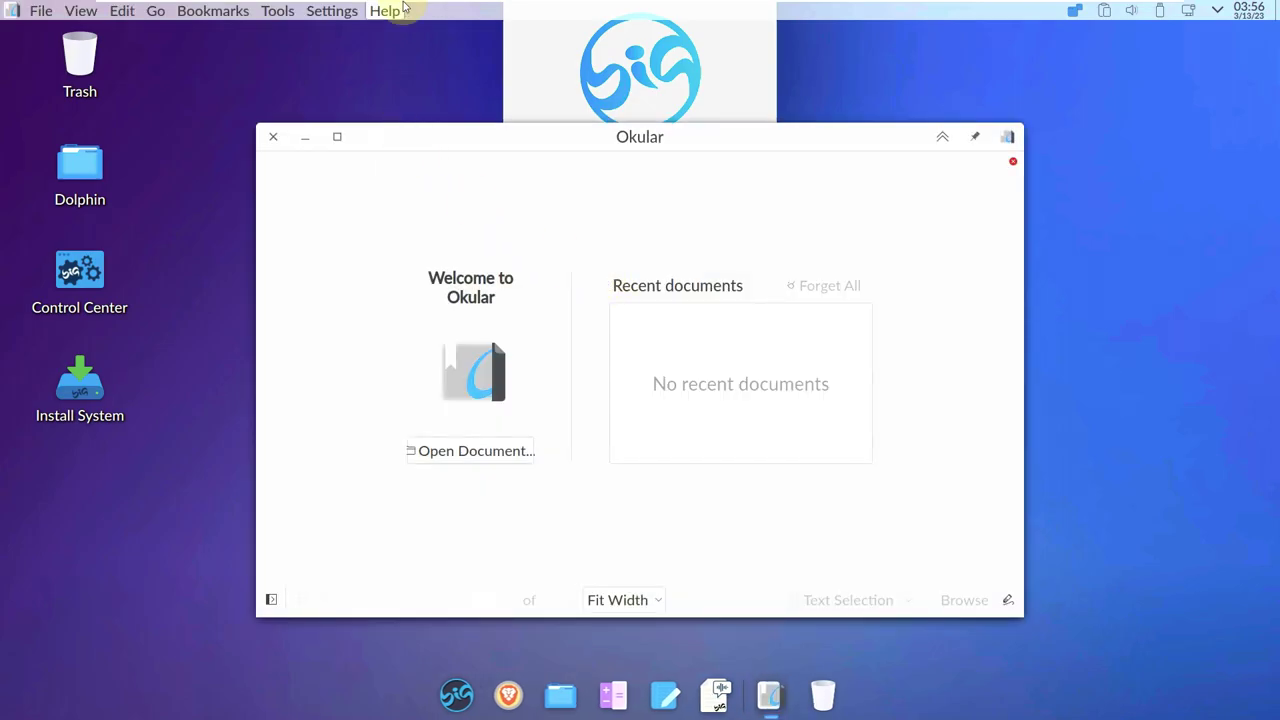
# View Help > About Okular, close Okular, and reopen the application launcher.
pyautogui.click(388, 11)
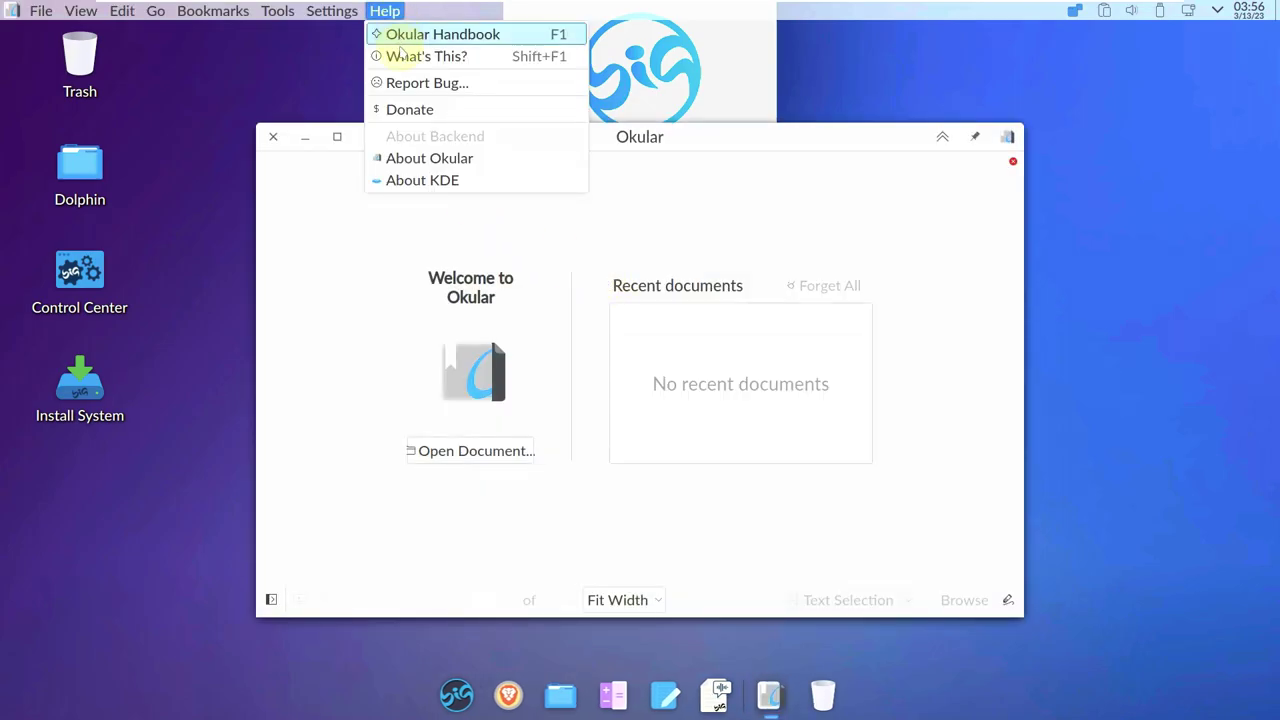
pyautogui.click(415, 162)
pyautogui.click(762, 490)
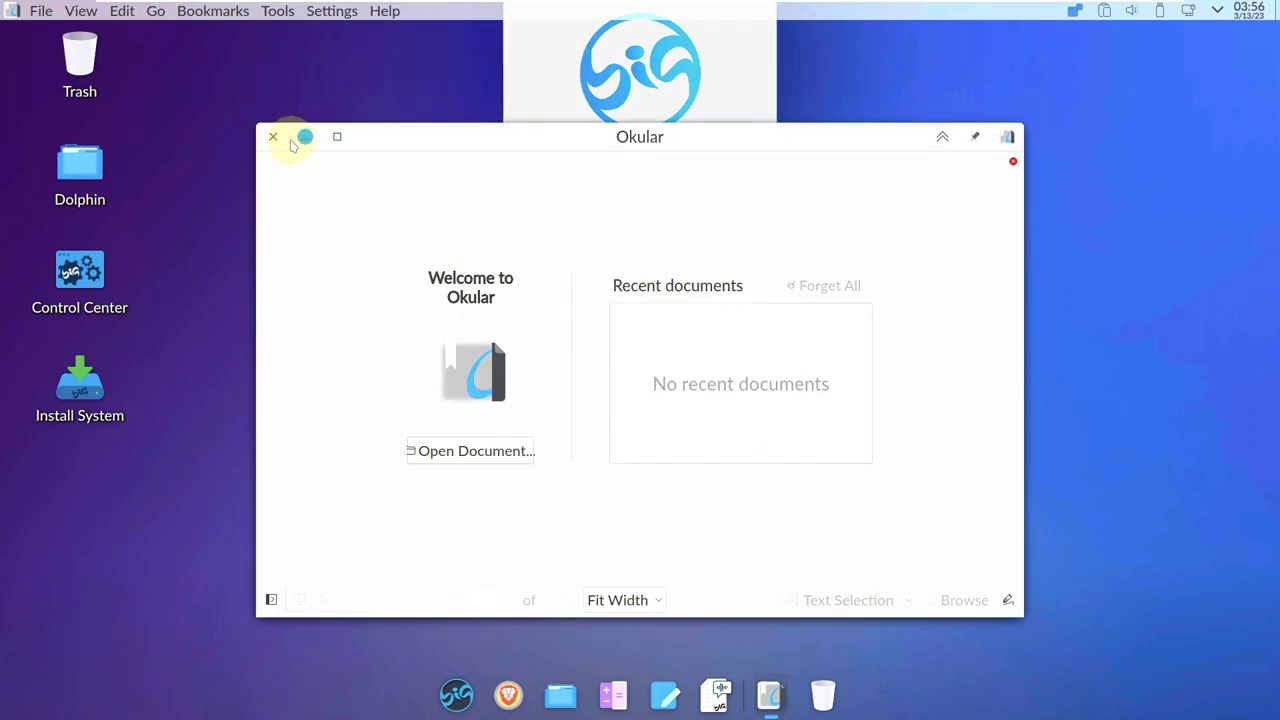
pyautogui.click(296, 143)
pyautogui.click(484, 702)
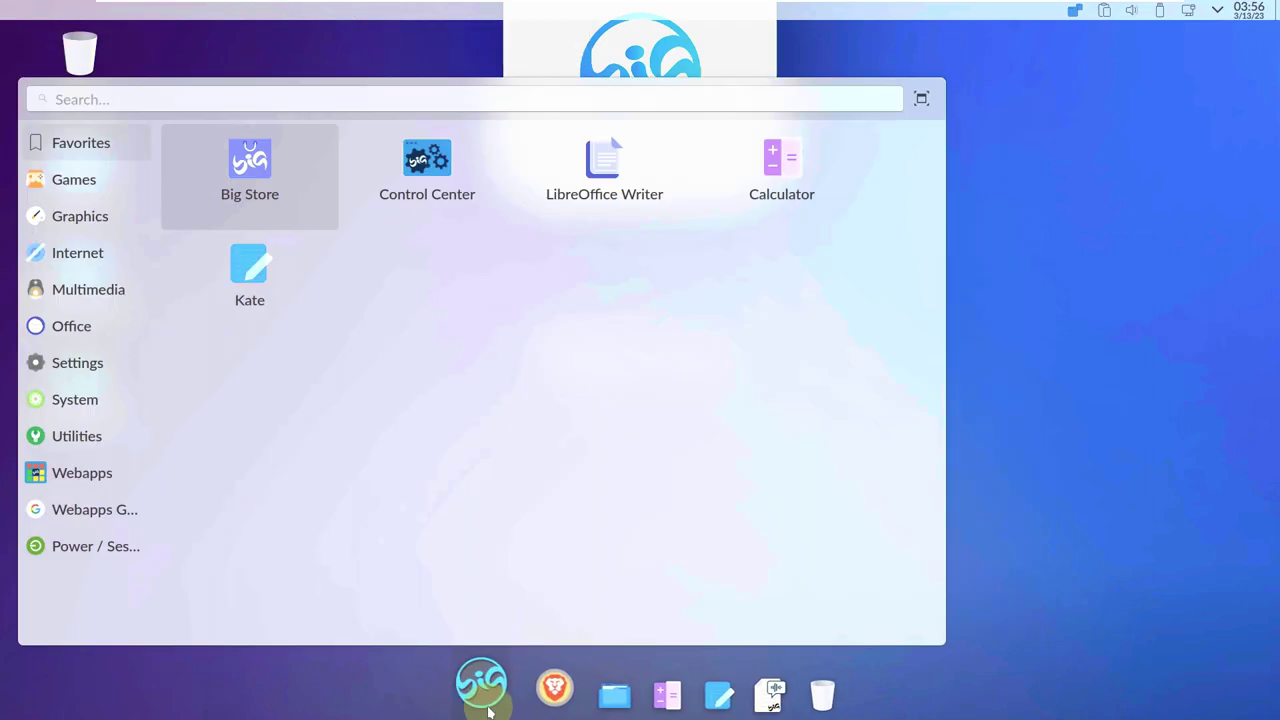
# Launch Add/Remove Software from the Settings category and maximize its window.
pyautogui.click(94, 328)
pyautogui.click(110, 364)
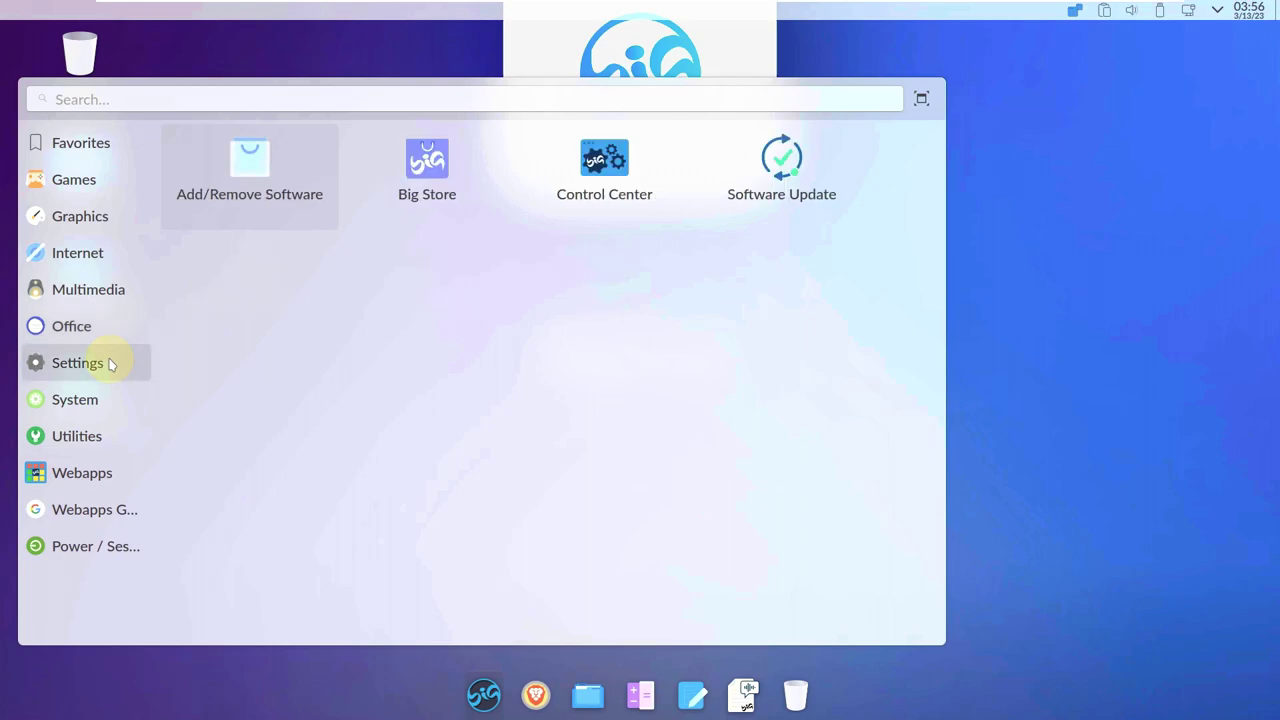
pyautogui.click(294, 194)
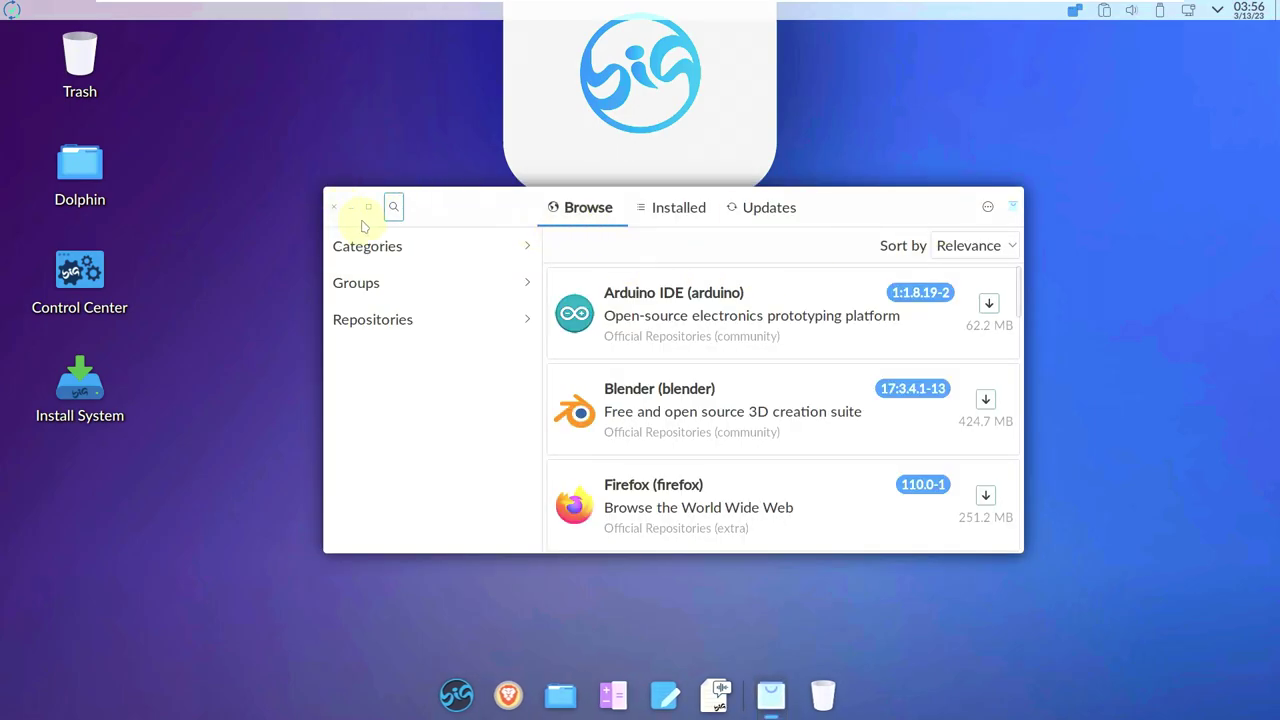
pyautogui.click(369, 207)
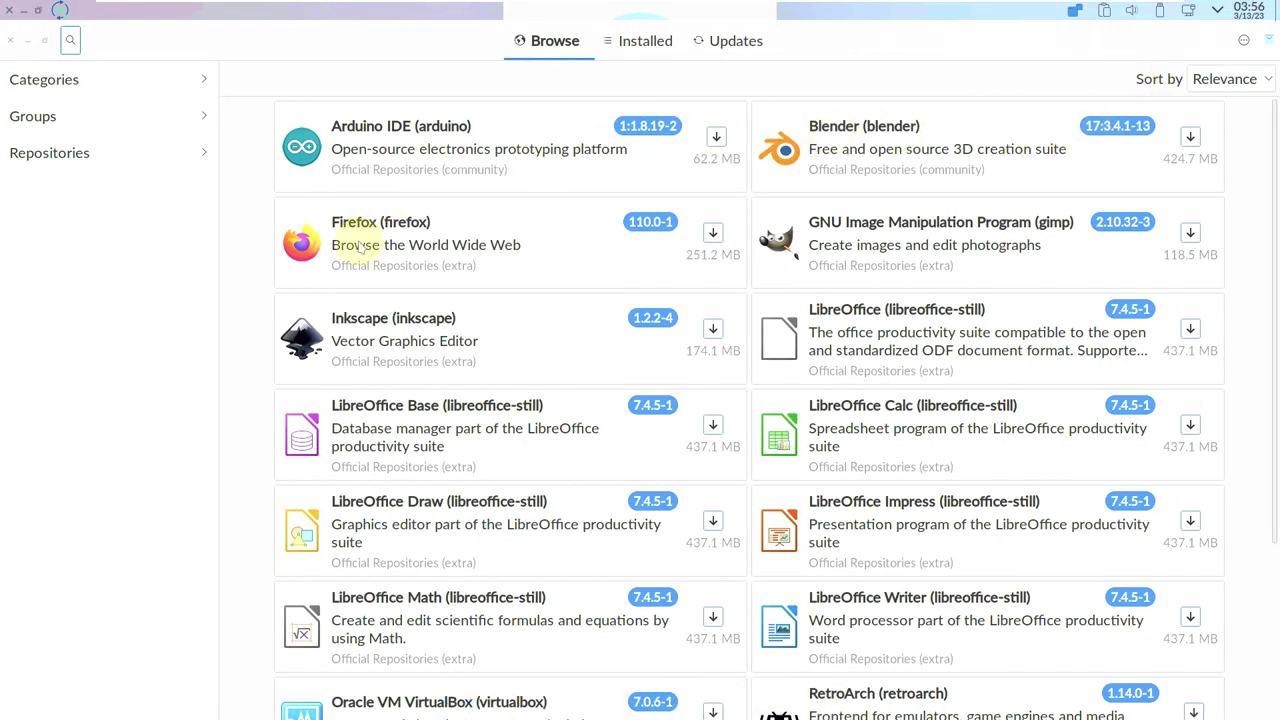
# View the About Pamac information, then scroll through the Browse page.
pyautogui.click(1243, 41)
pyautogui.click(1180, 233)
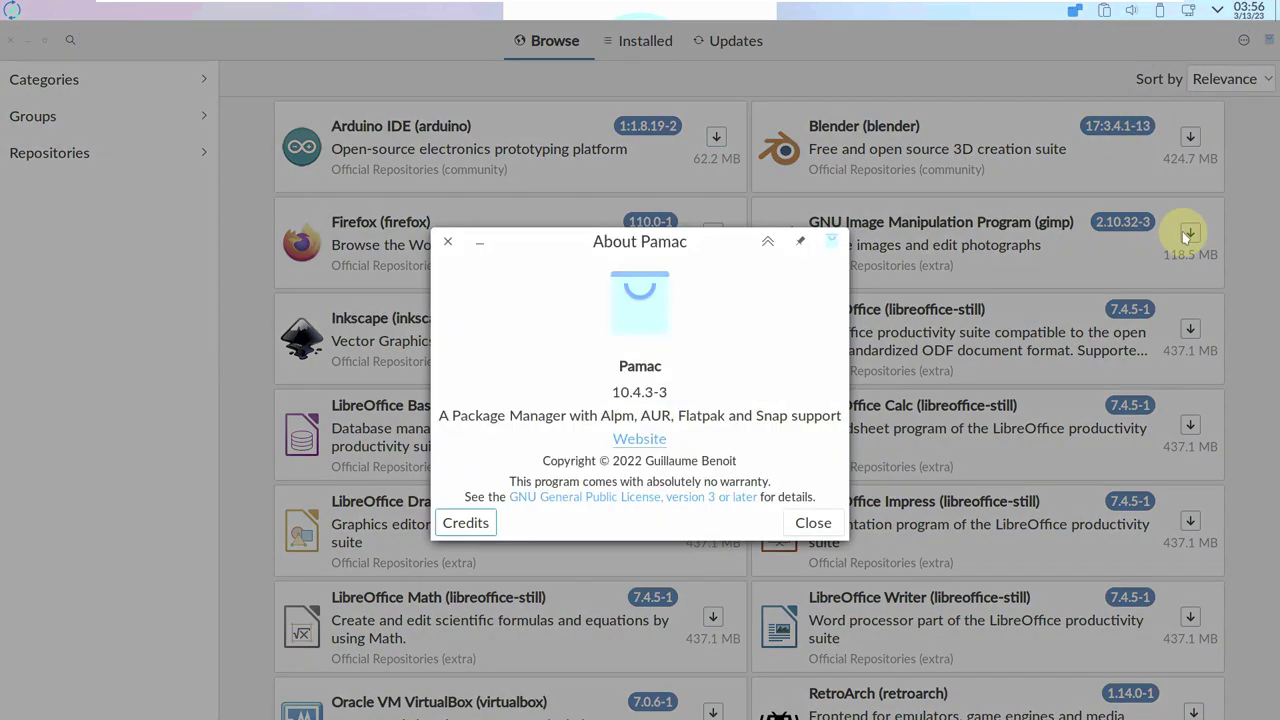
pyautogui.click(448, 243)
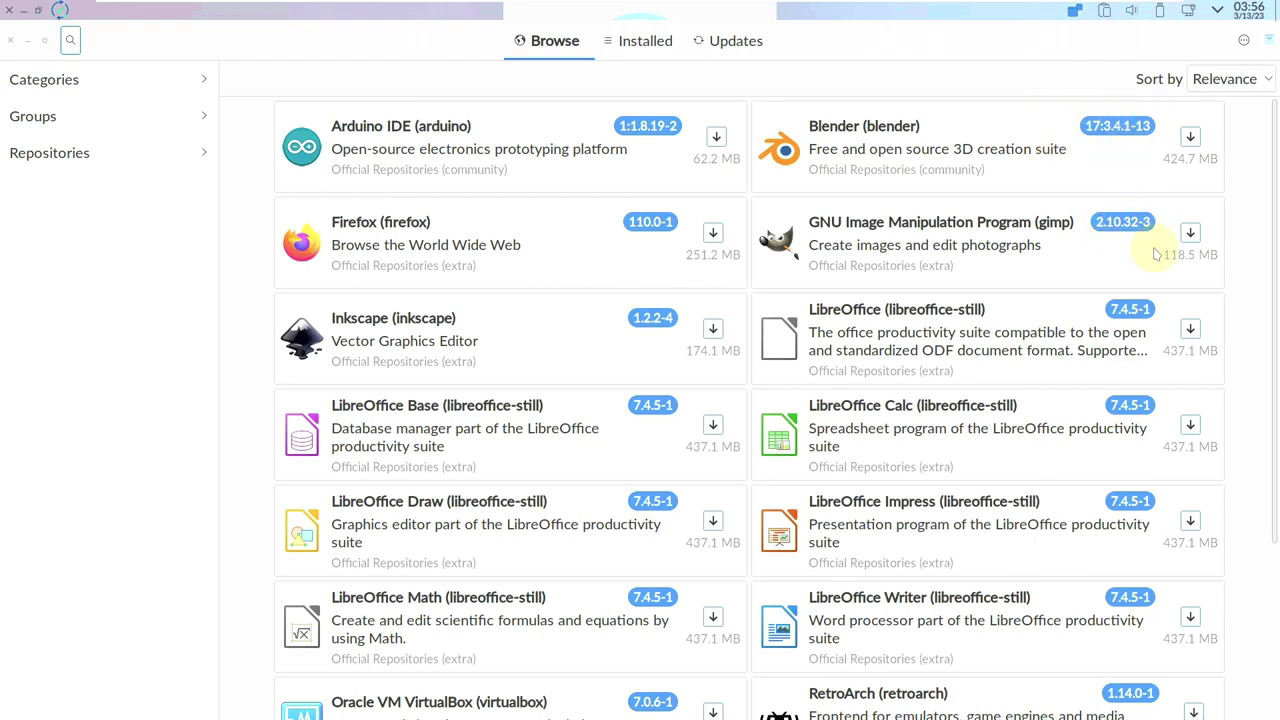
pyautogui.scroll(-1, 565, 468)
pyautogui.scroll(-3, 586, 371)
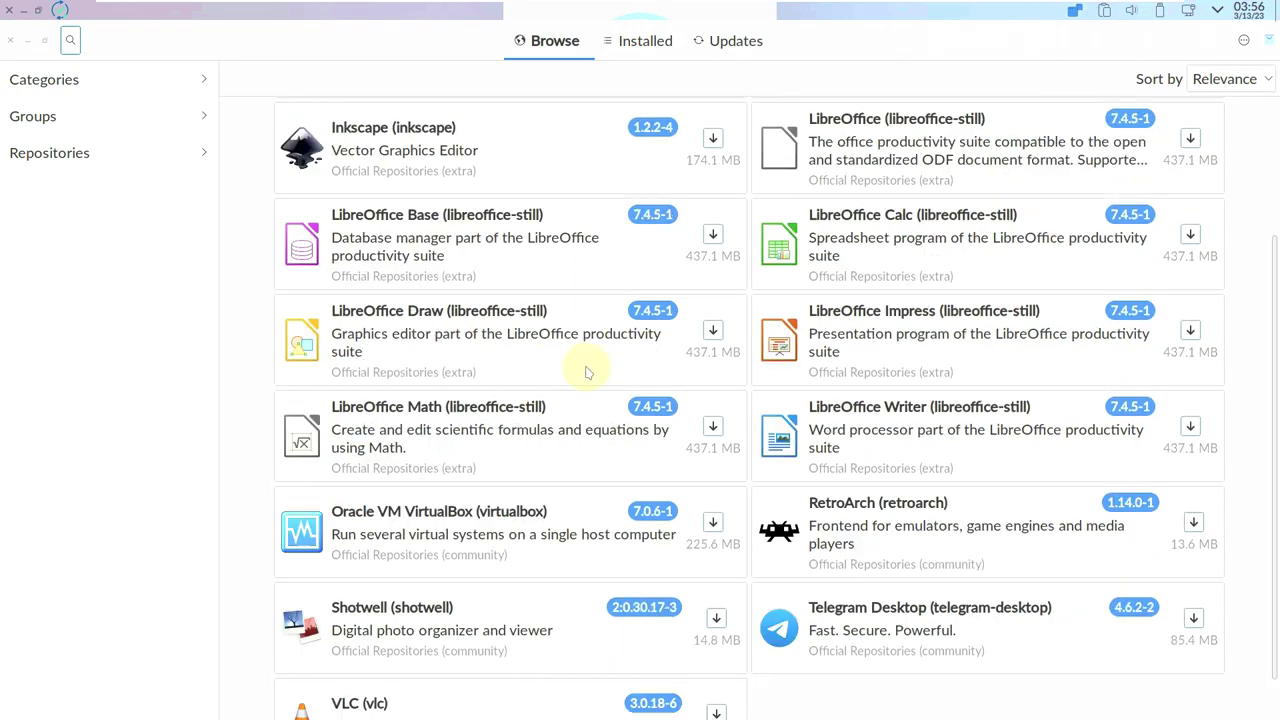
# Scroll the Installed packages, check Updates (six packages, 156.1 MB), and close Pamac.
pyautogui.click(645, 42)
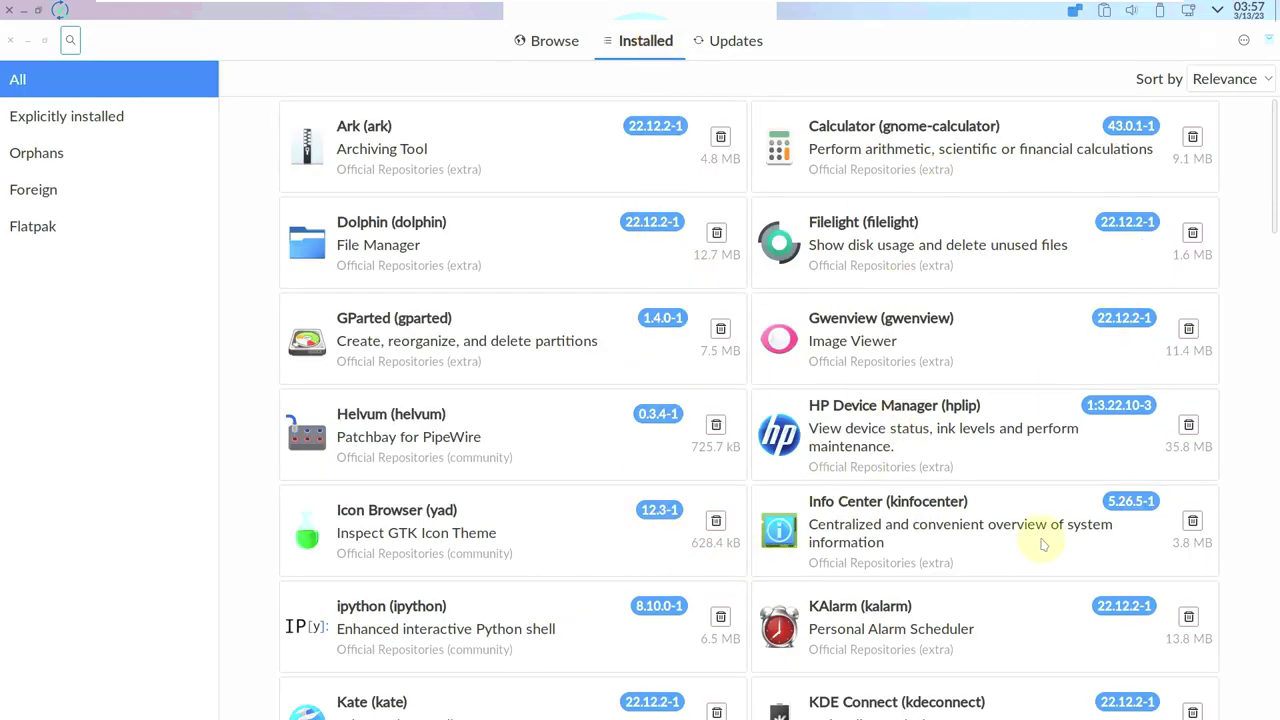
pyautogui.scroll(-3, 577, 522)
pyautogui.scroll(-15, 577, 522)
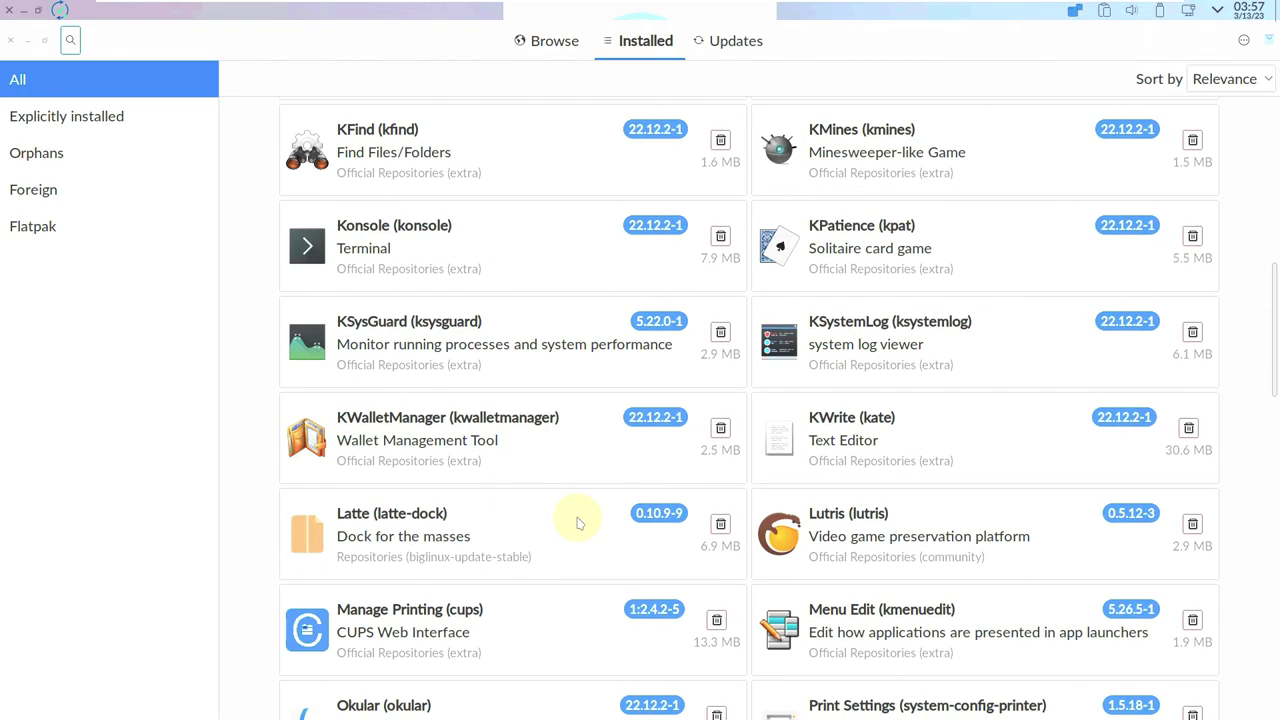
pyautogui.scroll(-19, 579, 516)
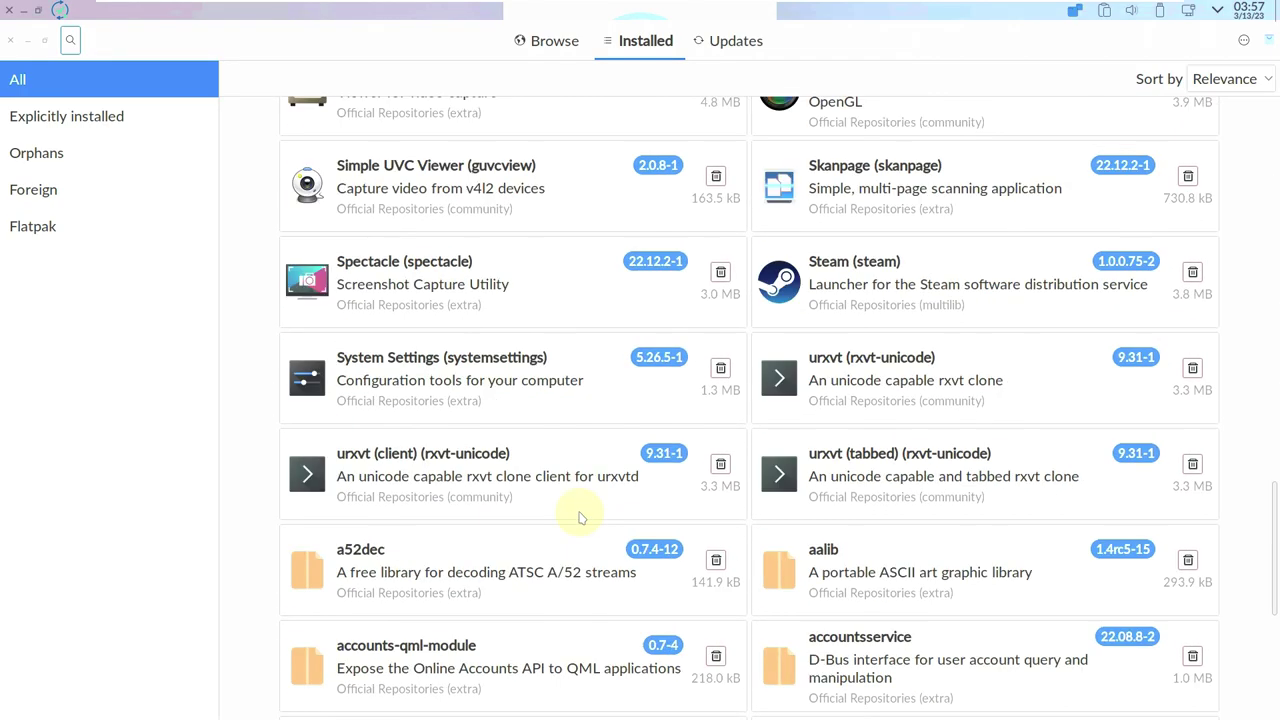
pyautogui.scroll(-14, 580, 515)
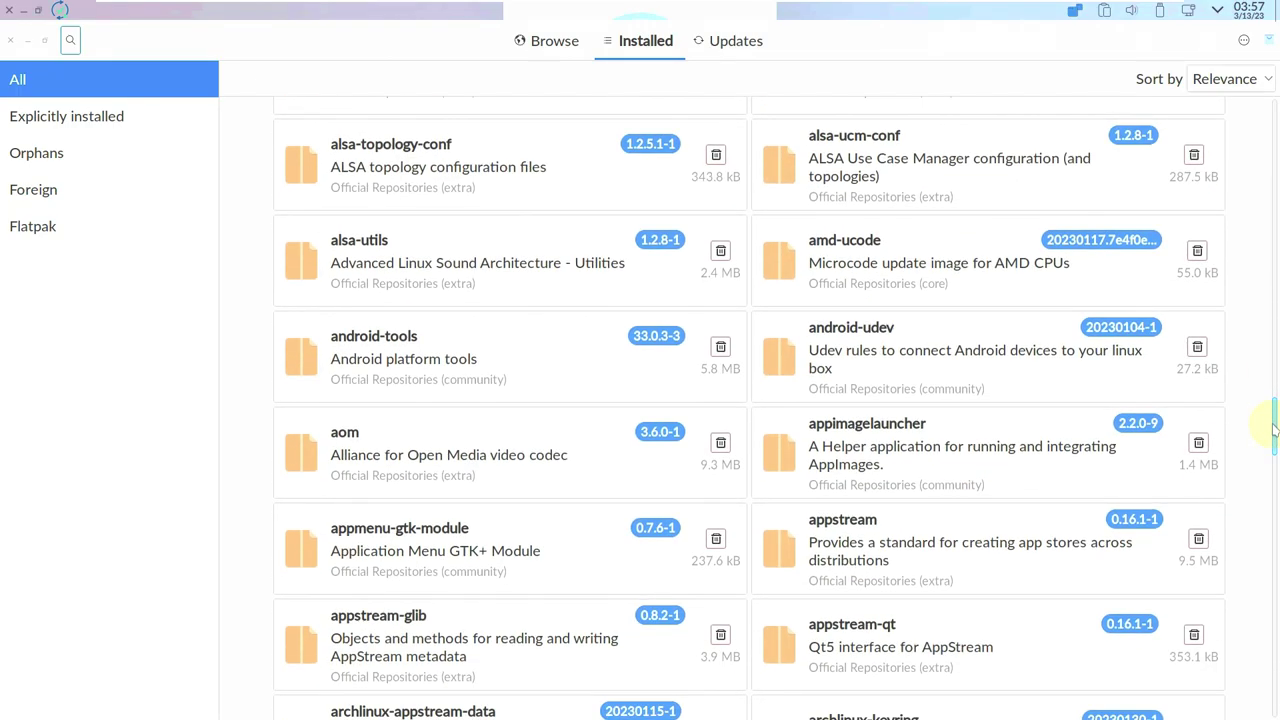
pyautogui.moveTo(1275, 540); pyautogui.dragTo(1276, 605)
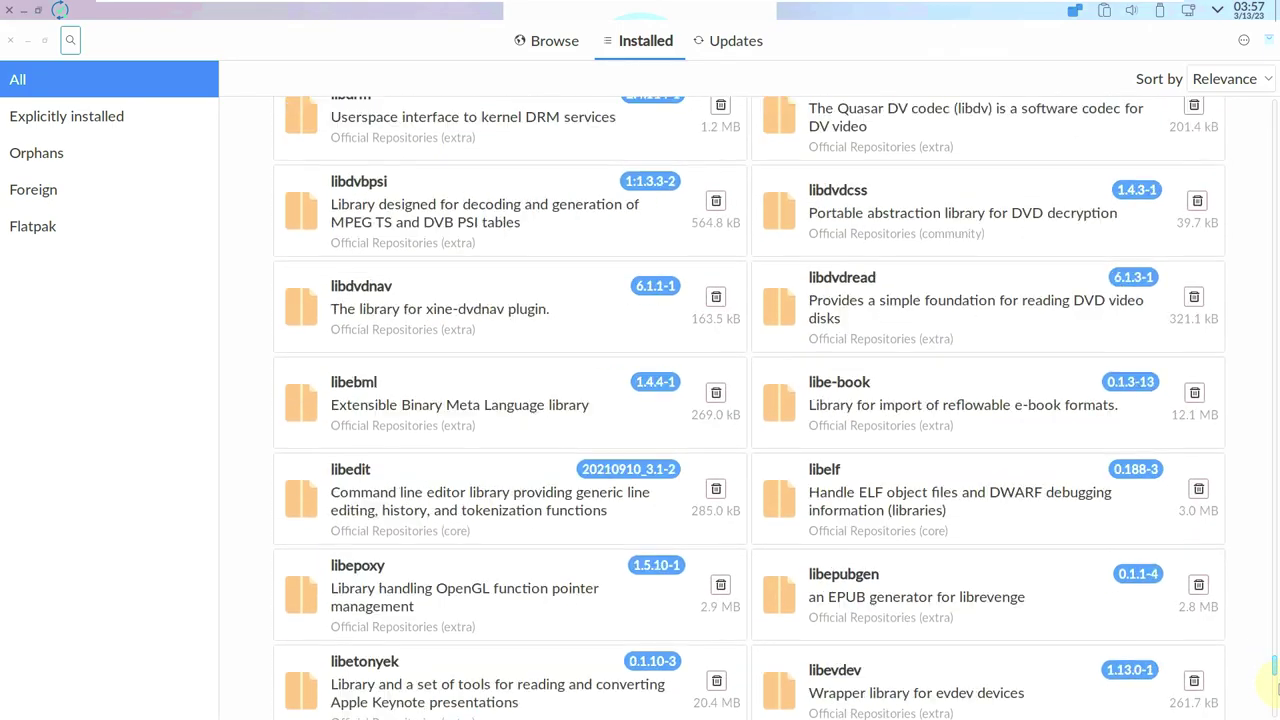
pyautogui.moveTo(1272, 695)
pyautogui.mouseDown()
pyautogui.moveTo(1260, 674)
pyautogui.moveTo(1270, 530)
pyautogui.moveTo(1272, 705)
pyautogui.mouseUp()
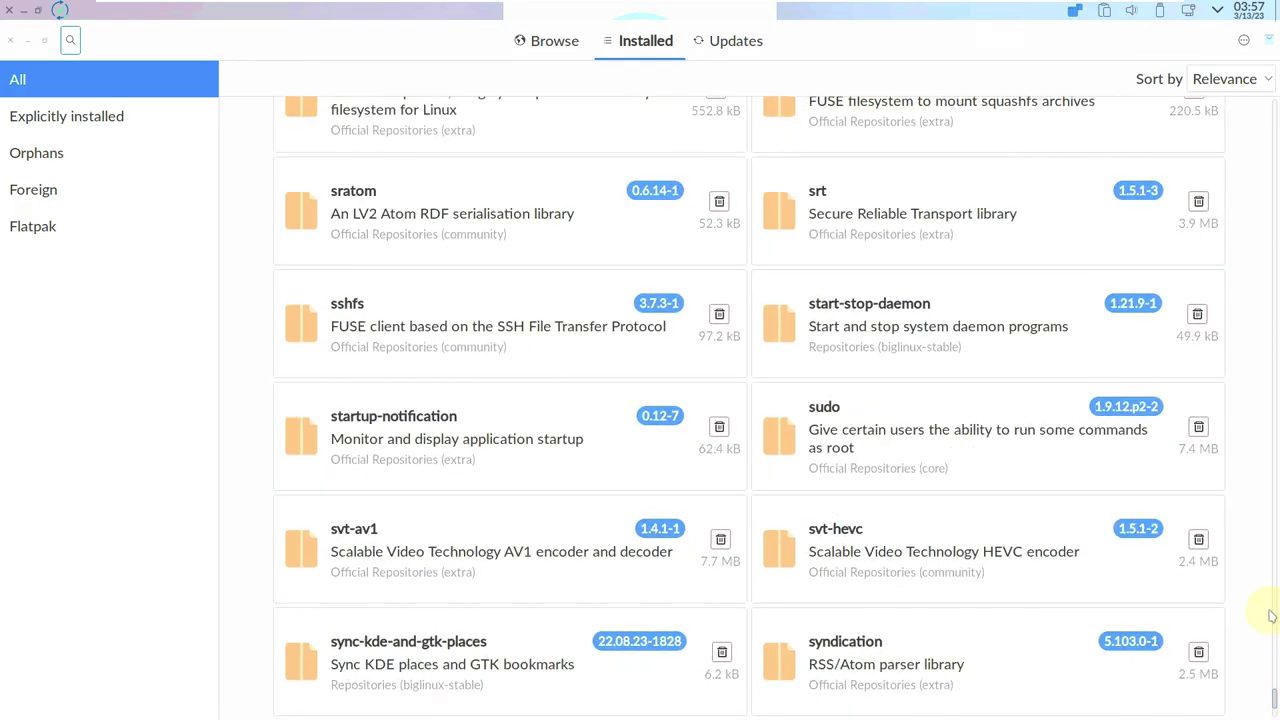
pyautogui.moveTo(1272, 612); pyautogui.dragTo(1272, 706)
pyautogui.click(737, 45)
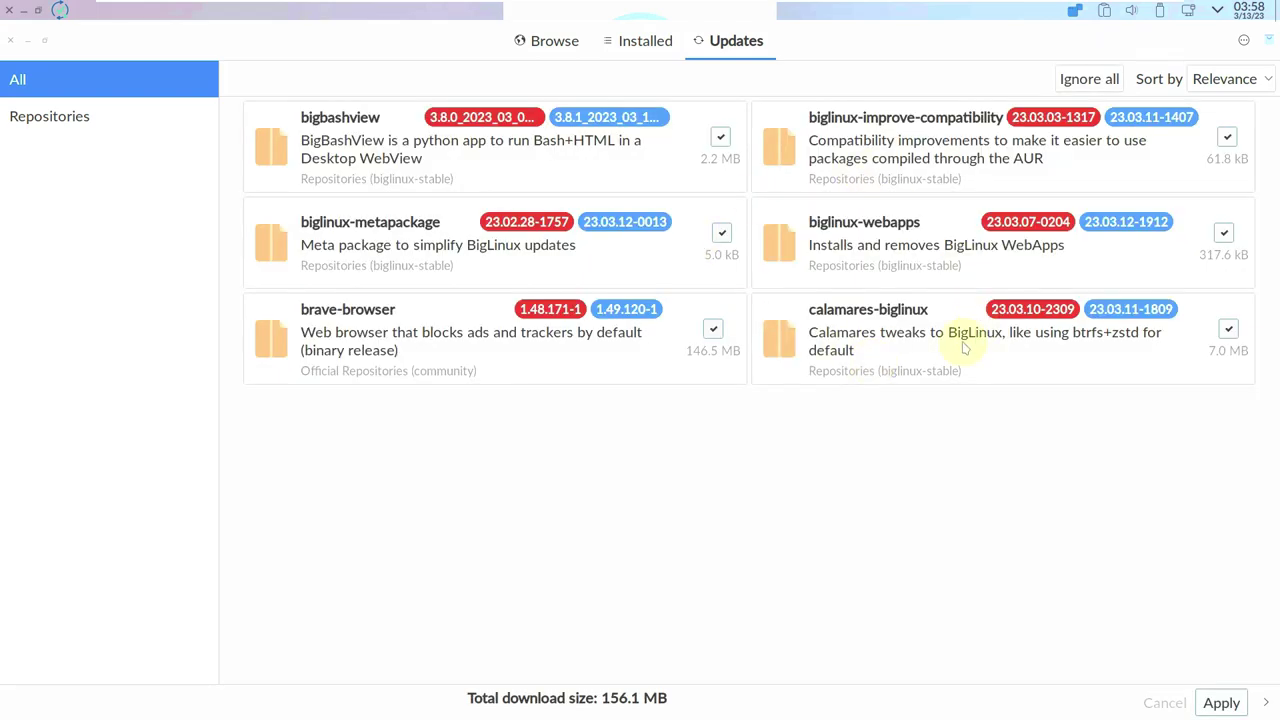
pyautogui.click(10, 41)
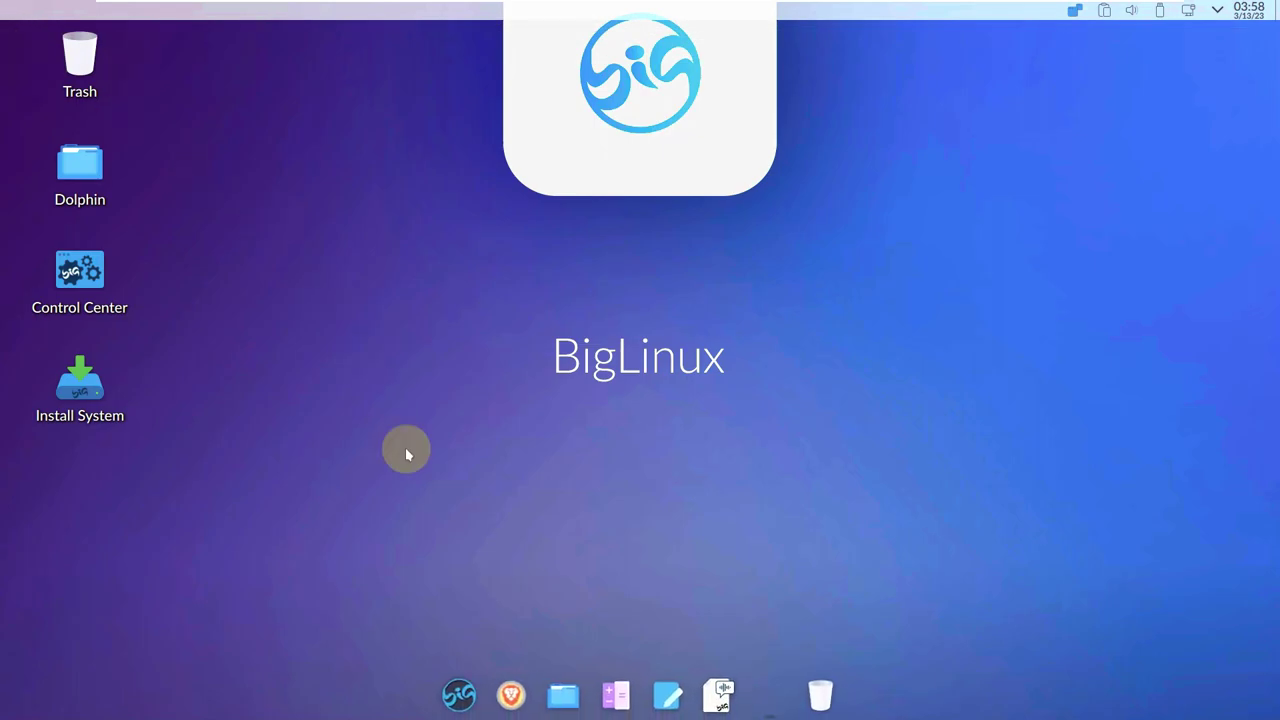
# Reopen Brave, decline the cookie-notice offer, close the Downloads tab, and enter youtube.com/9to5linux.
pyautogui.click(535, 686)
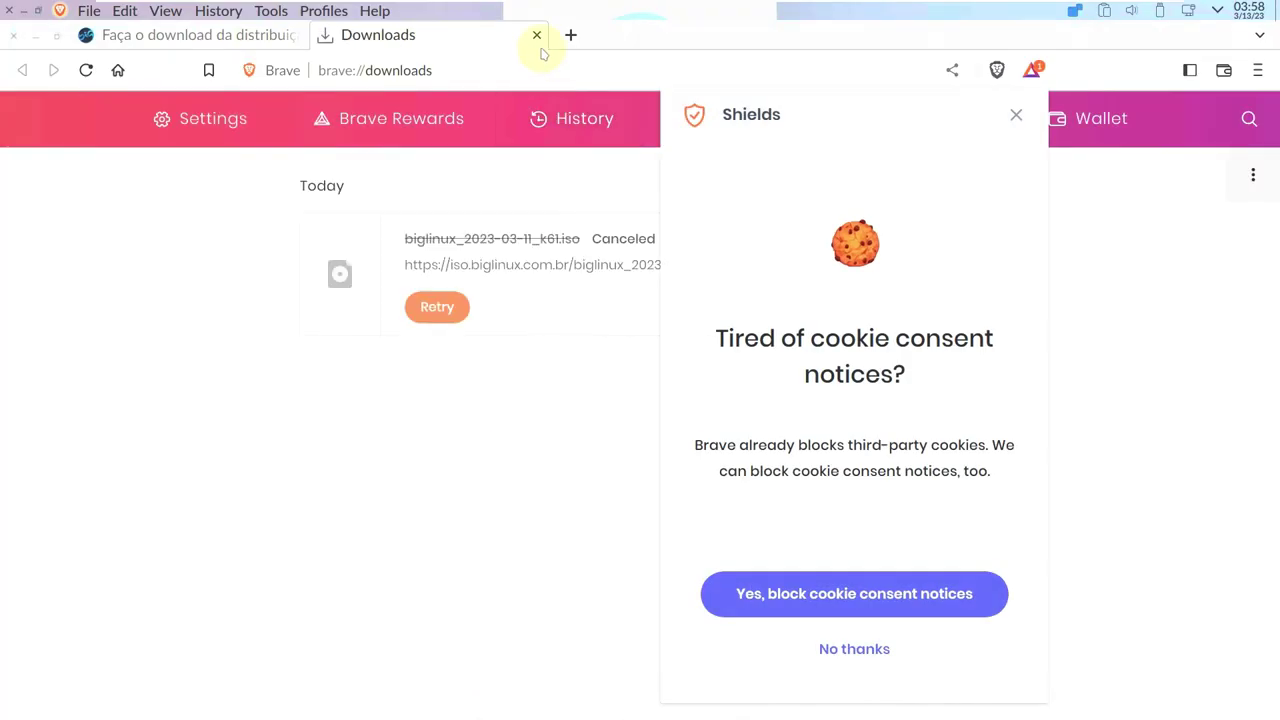
pyautogui.click(862, 650)
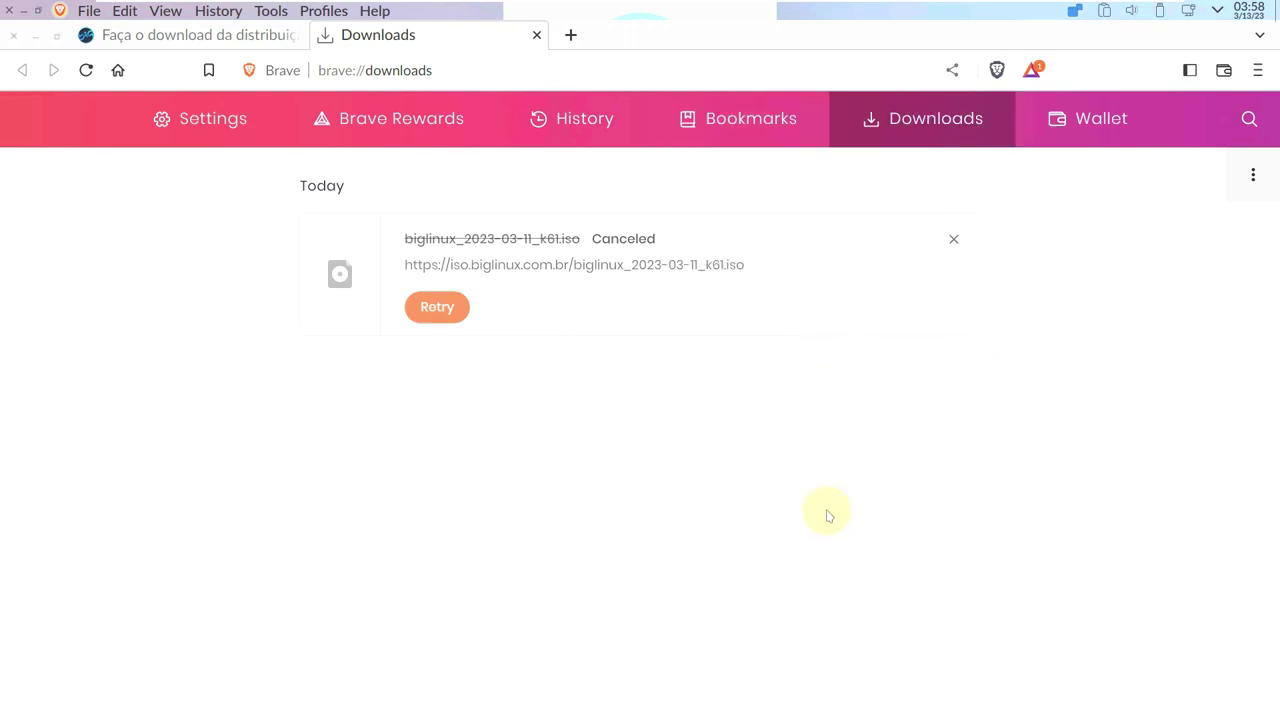
pyautogui.click(536, 34)
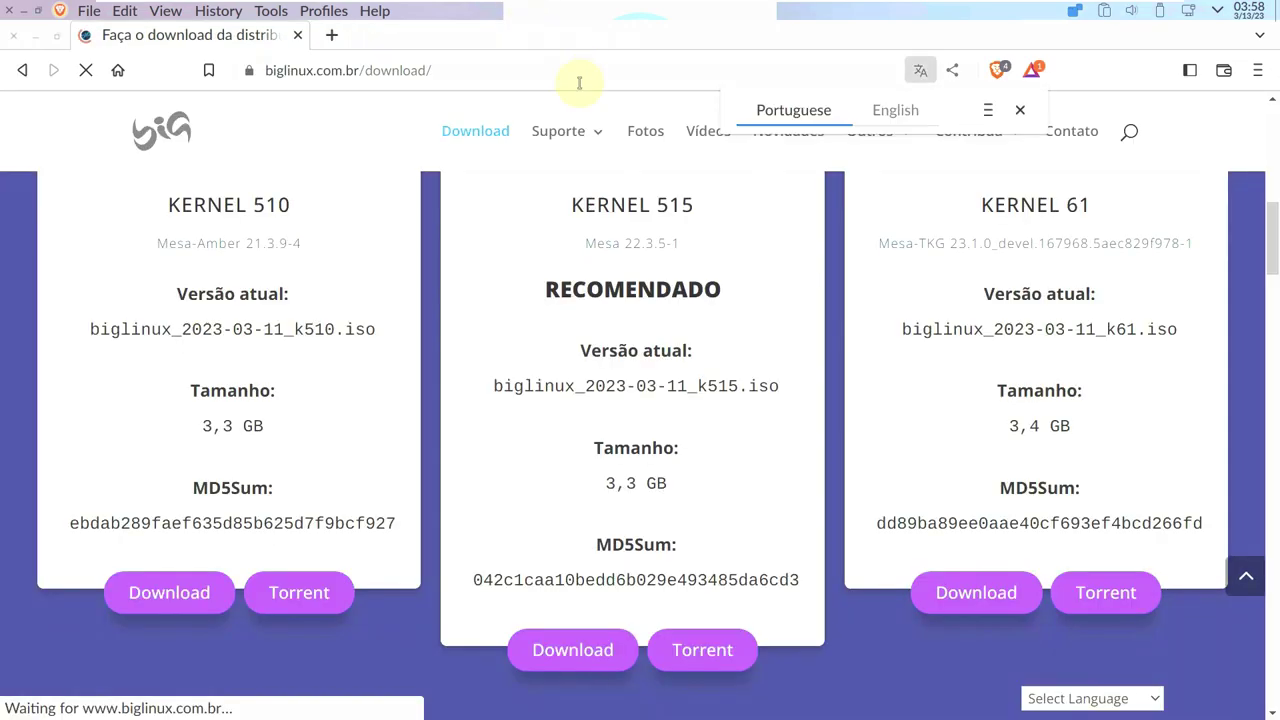
pyautogui.click(579, 78)
pyautogui.write('youtu')
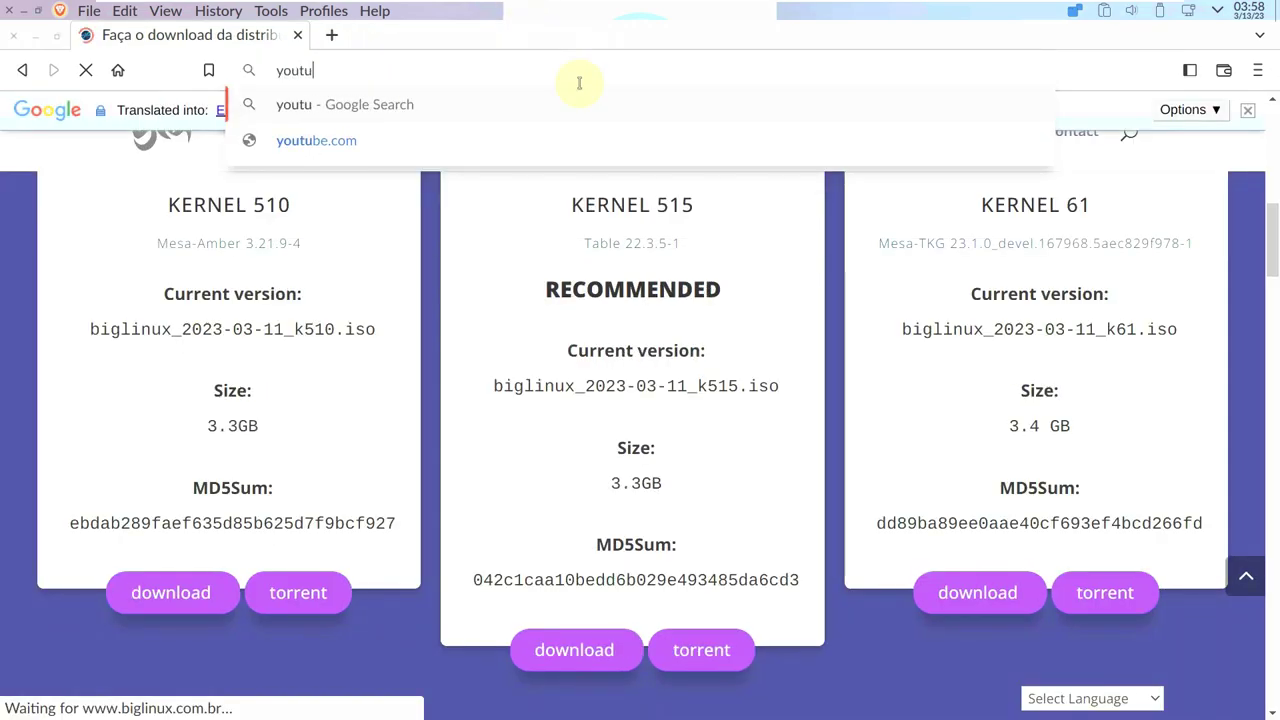
pyautogui.write('be.c')
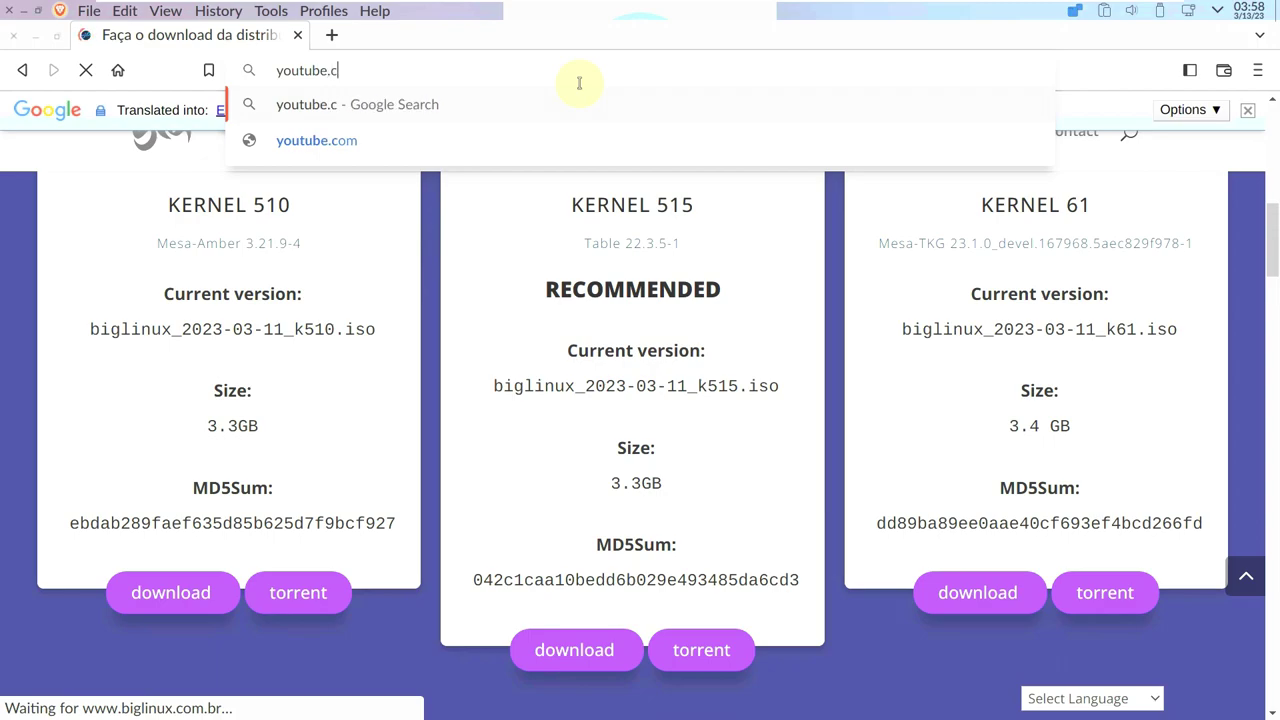
pyautogui.write('om/9to5linux')
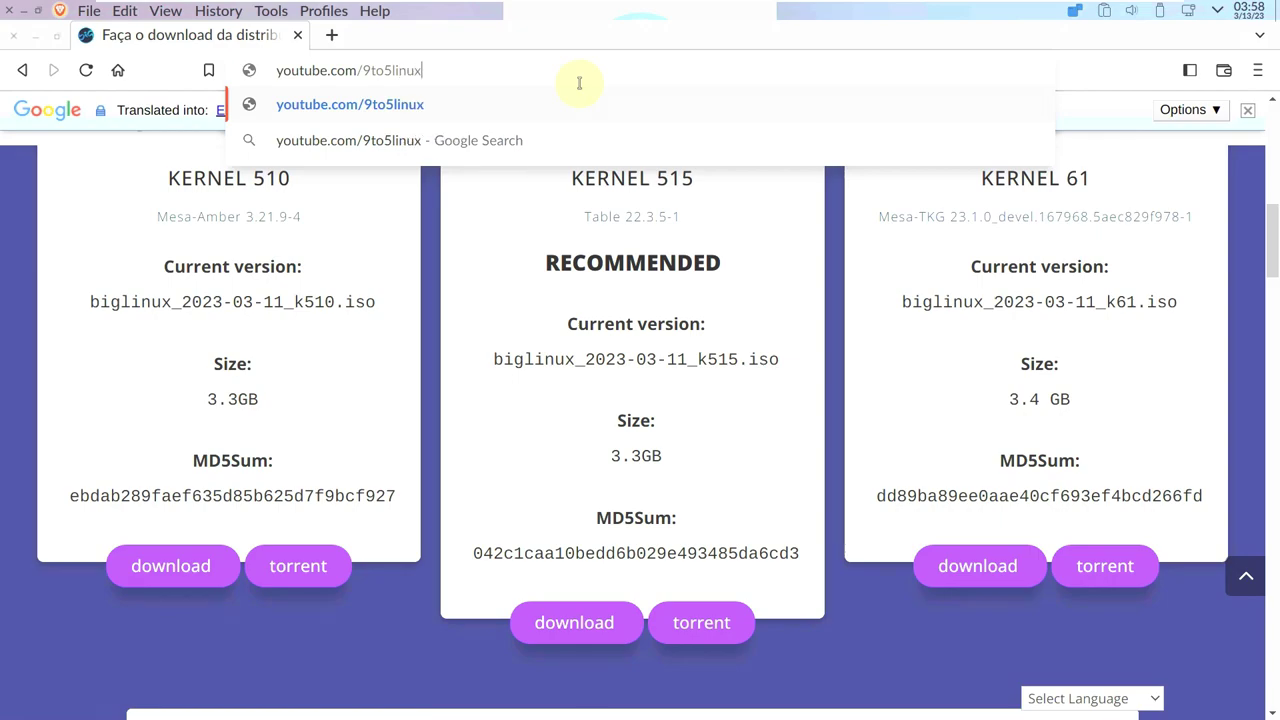
# Load the 9to5Linux YouTube channel and pause its trailer video.
pyautogui.press('Return')
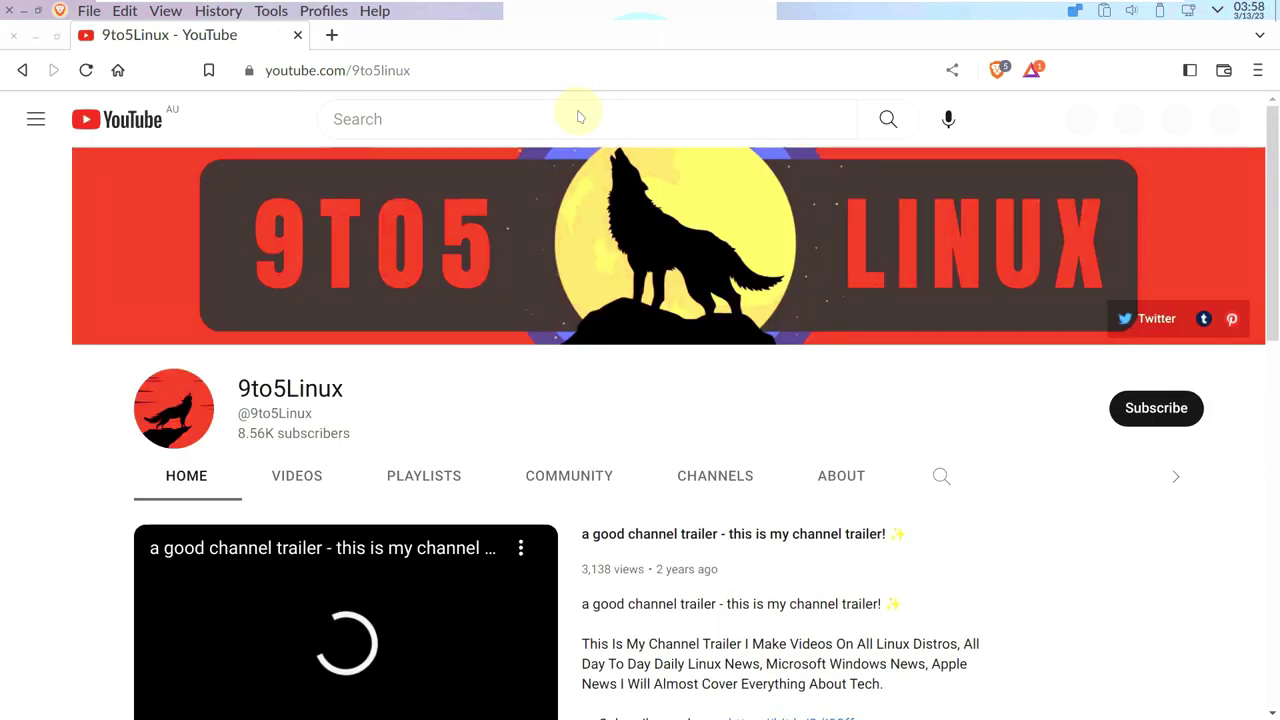
pyautogui.scroll(-2, 138, 662)
pyautogui.scroll(-2, 138, 662)
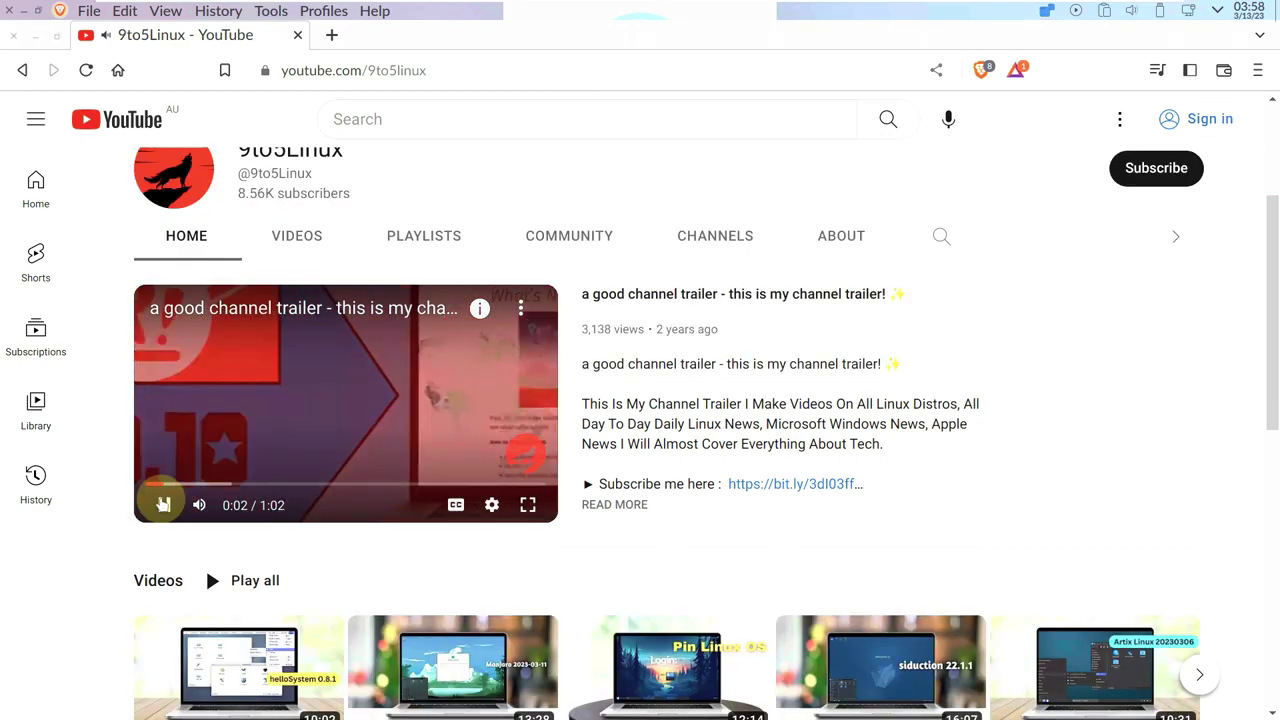
pyautogui.click(164, 505)
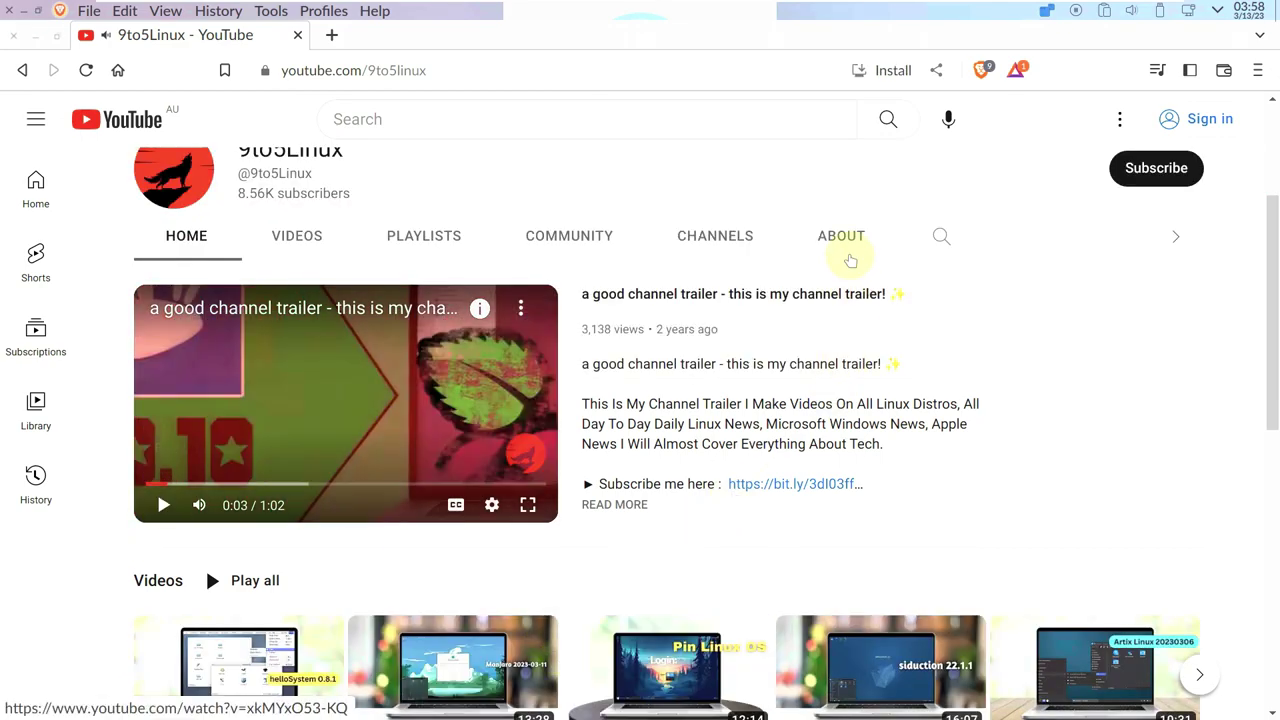
# Open the channel's full Linux playlist, then go back to its playlists.
pyautogui.click(427, 237)
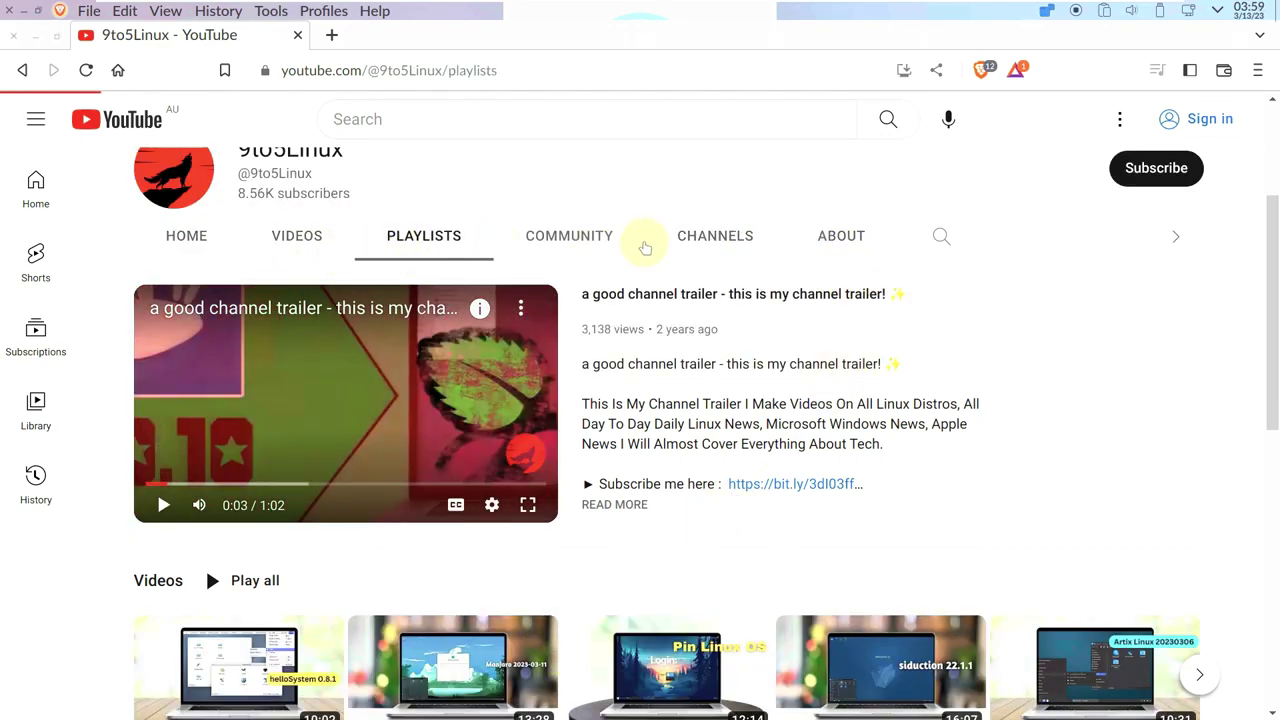
pyautogui.scroll(-3, 729, 385)
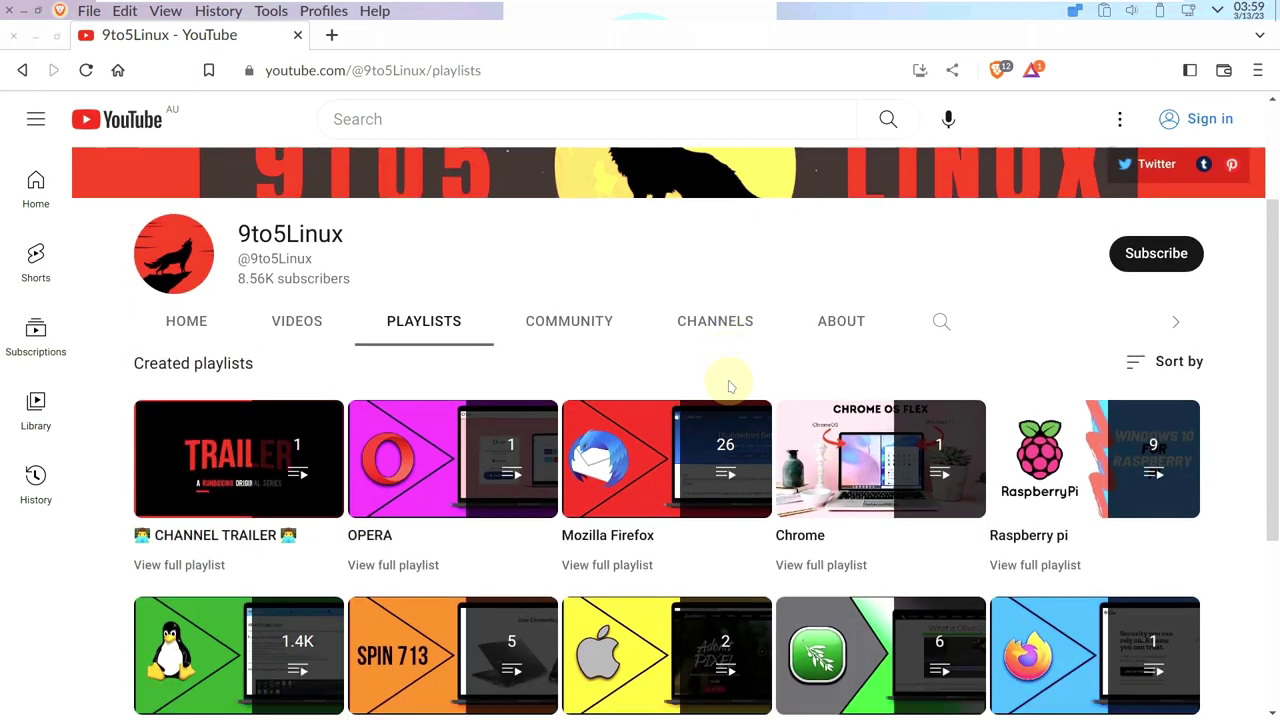
pyautogui.click(193, 592)
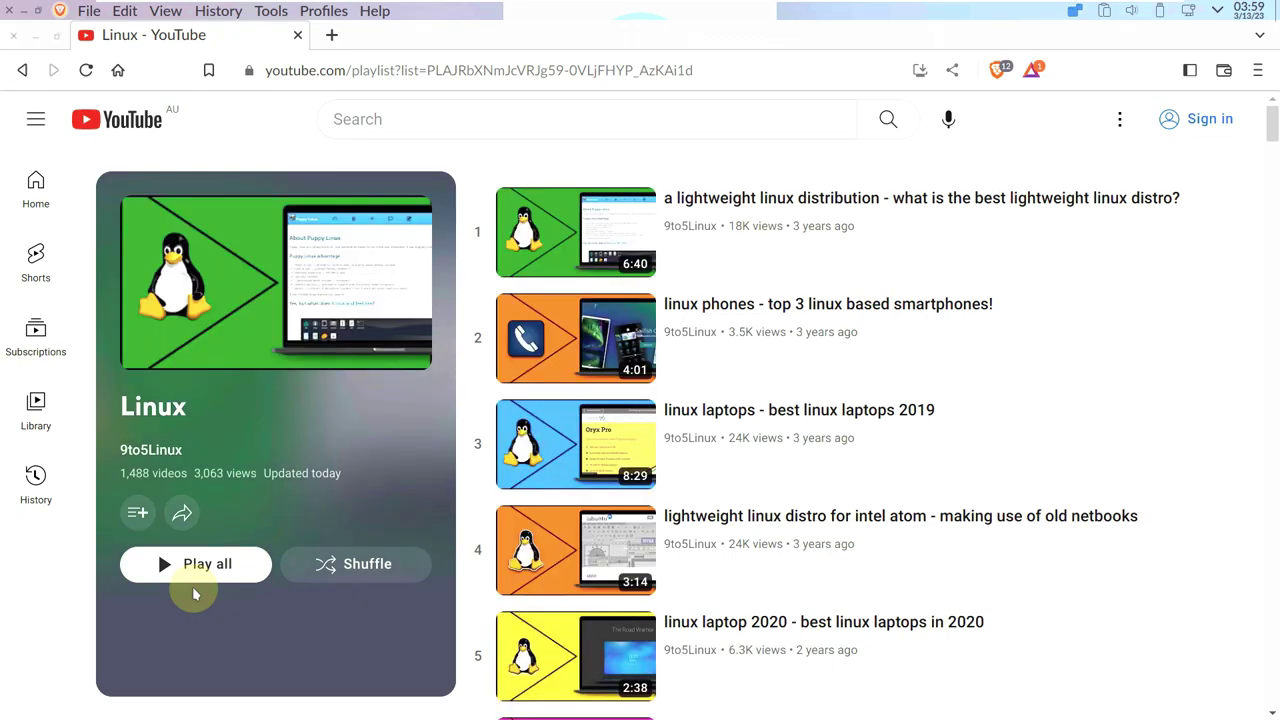
pyautogui.moveTo(188, 474); pyautogui.dragTo(147, 478)
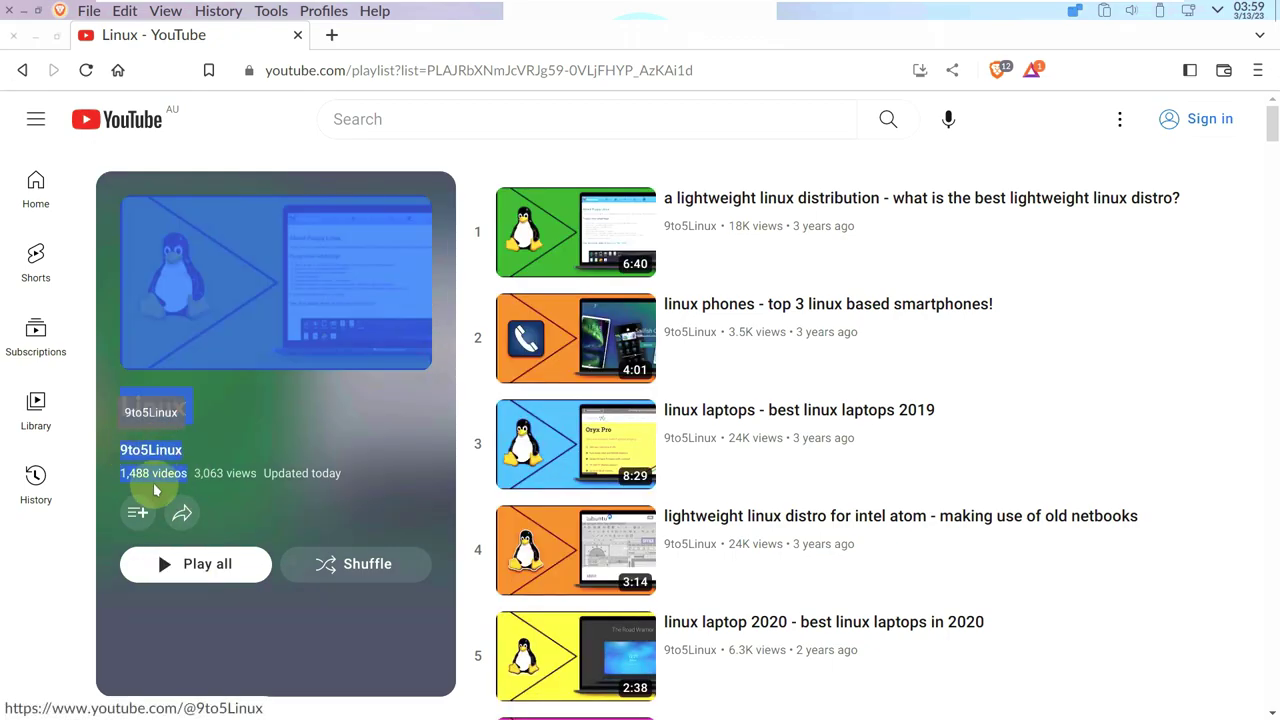
pyautogui.click(105, 213)
pyautogui.click(22, 70)
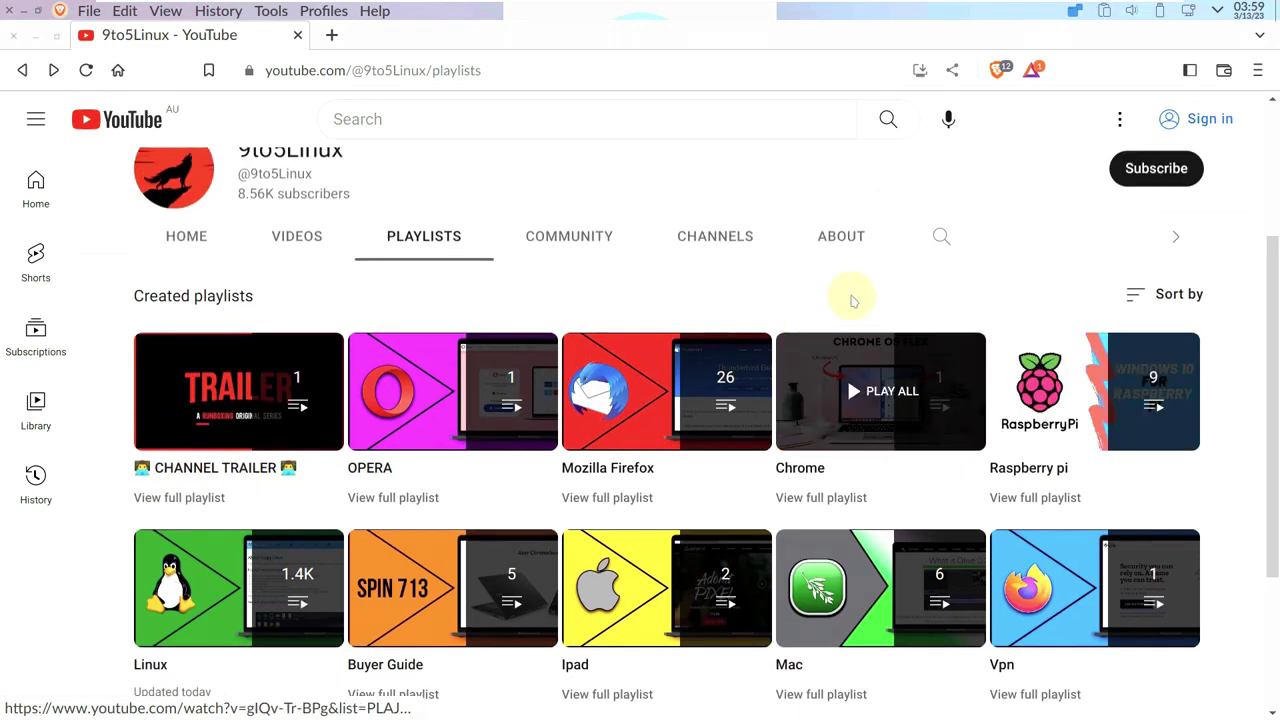
# Read the channel's About page, highlighting the upload schedule, and try to subscribe.
pyautogui.click(830, 237)
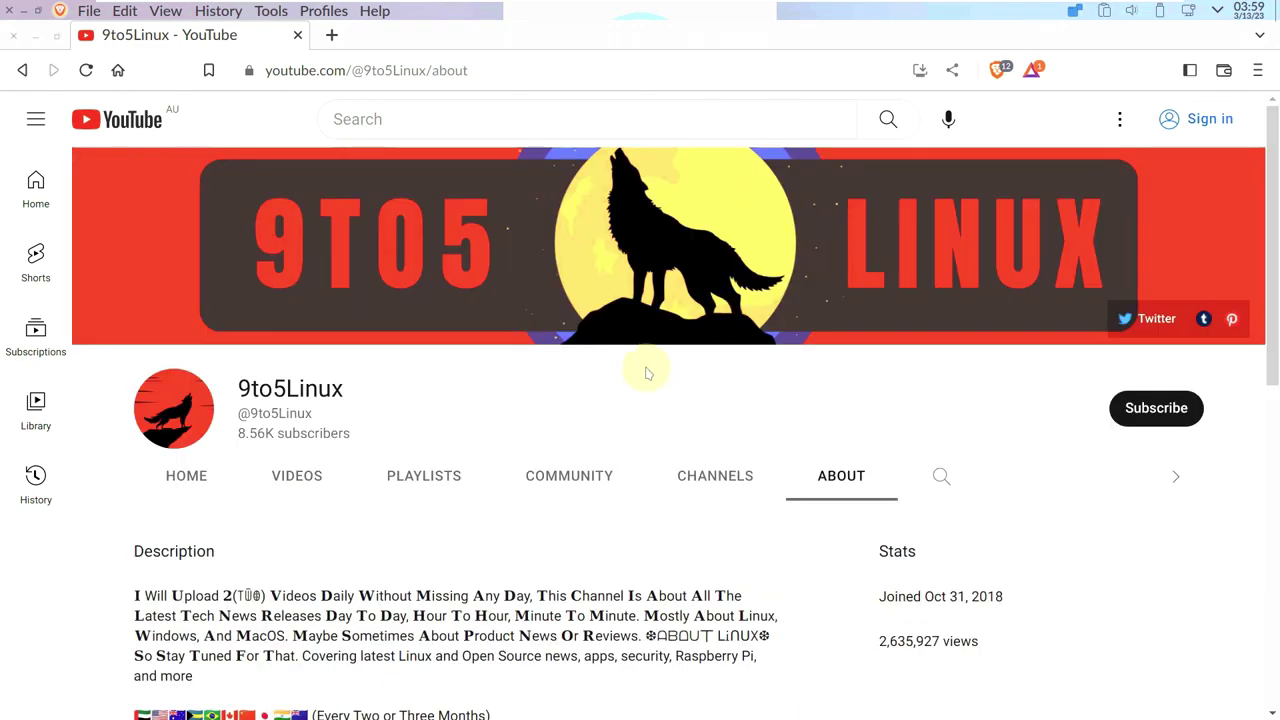
pyautogui.doubleClick(532, 598)
pyautogui.moveTo(532, 598); pyautogui.dragTo(323, 620)
pyautogui.click(789, 490)
pyautogui.click(846, 477)
pyautogui.scroll(-1, 852, 485)
pyautogui.scroll(-2, 852, 485)
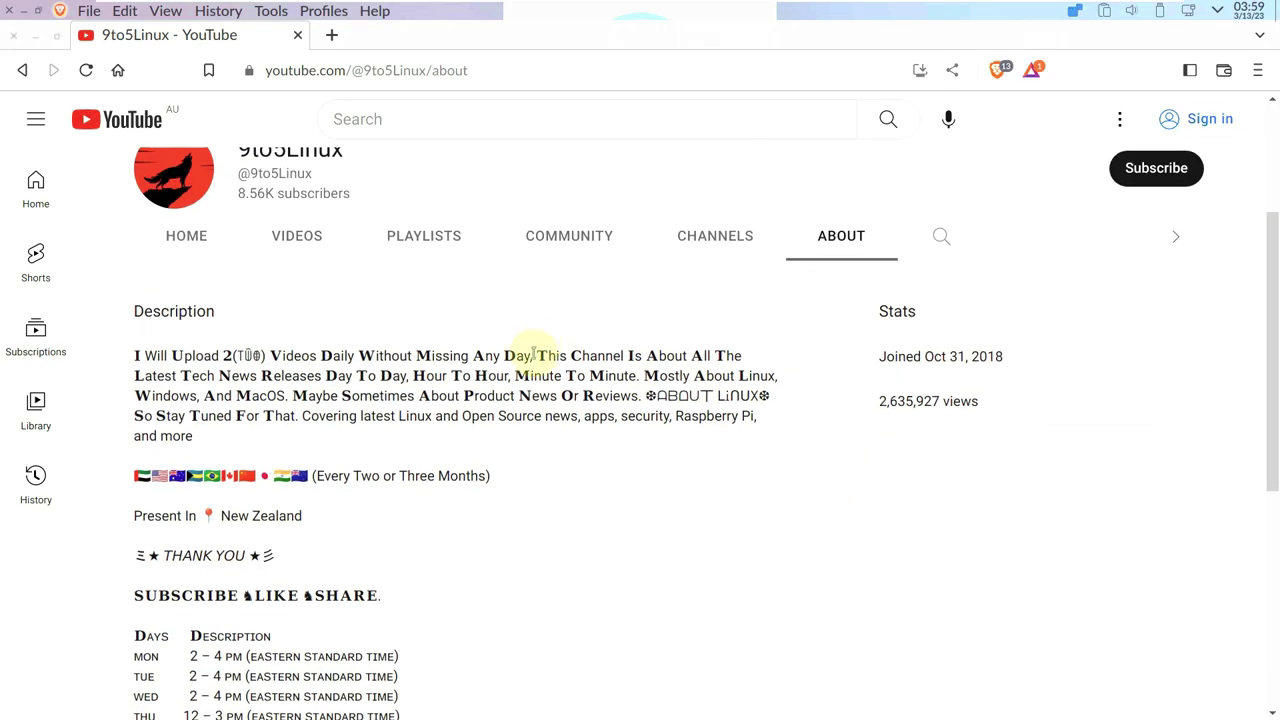
pyautogui.doubleClick(137, 362)
pyautogui.scroll(-3, 286, 366)
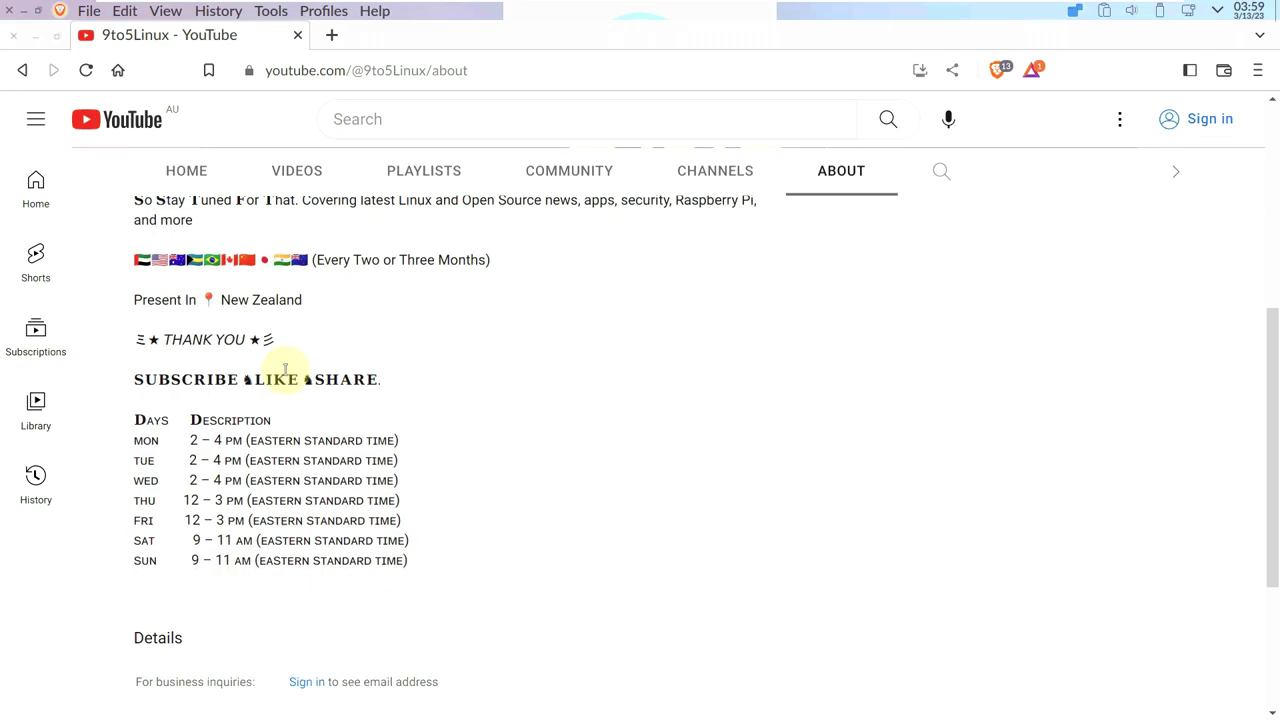
pyautogui.moveTo(137, 355); pyautogui.dragTo(695, 547)
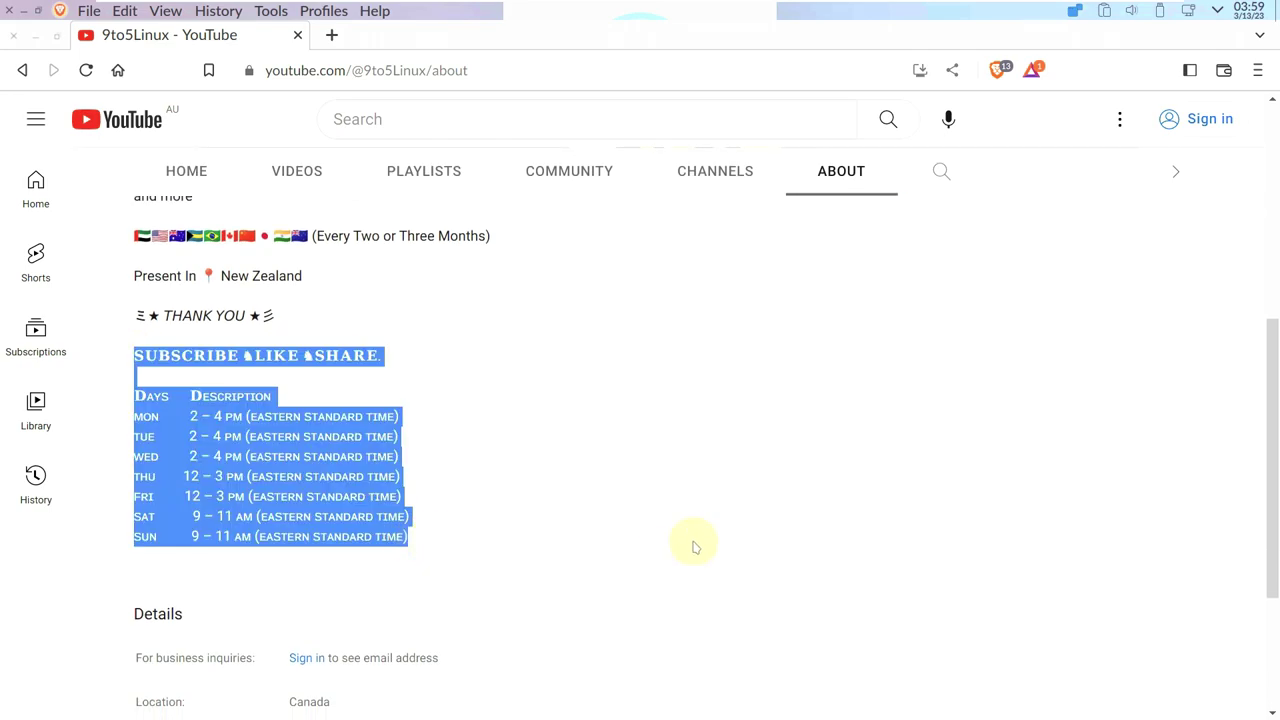
pyautogui.scroll(5, 848, 557)
pyautogui.click(1140, 407)
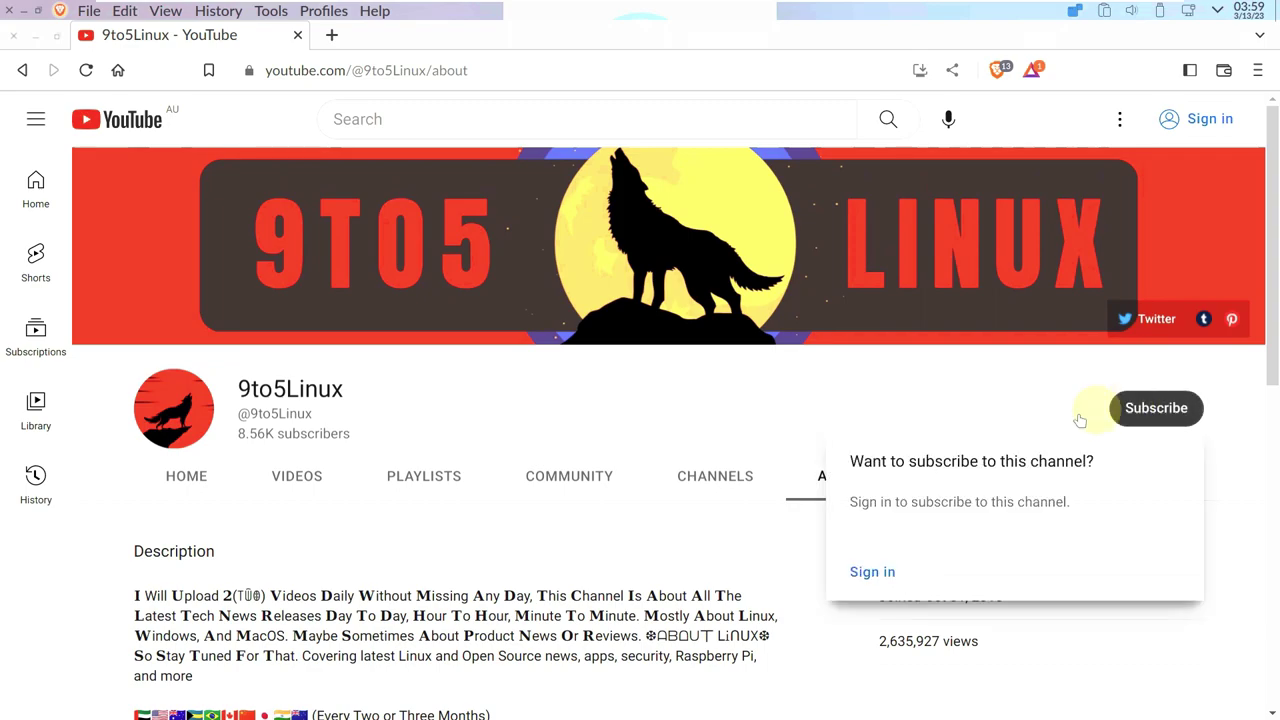
# Close Brave and launch KSysGuard from the launcher's System category.
pyautogui.click(15, 37)
pyautogui.click(489, 710)
pyautogui.moveTo(100, 474)
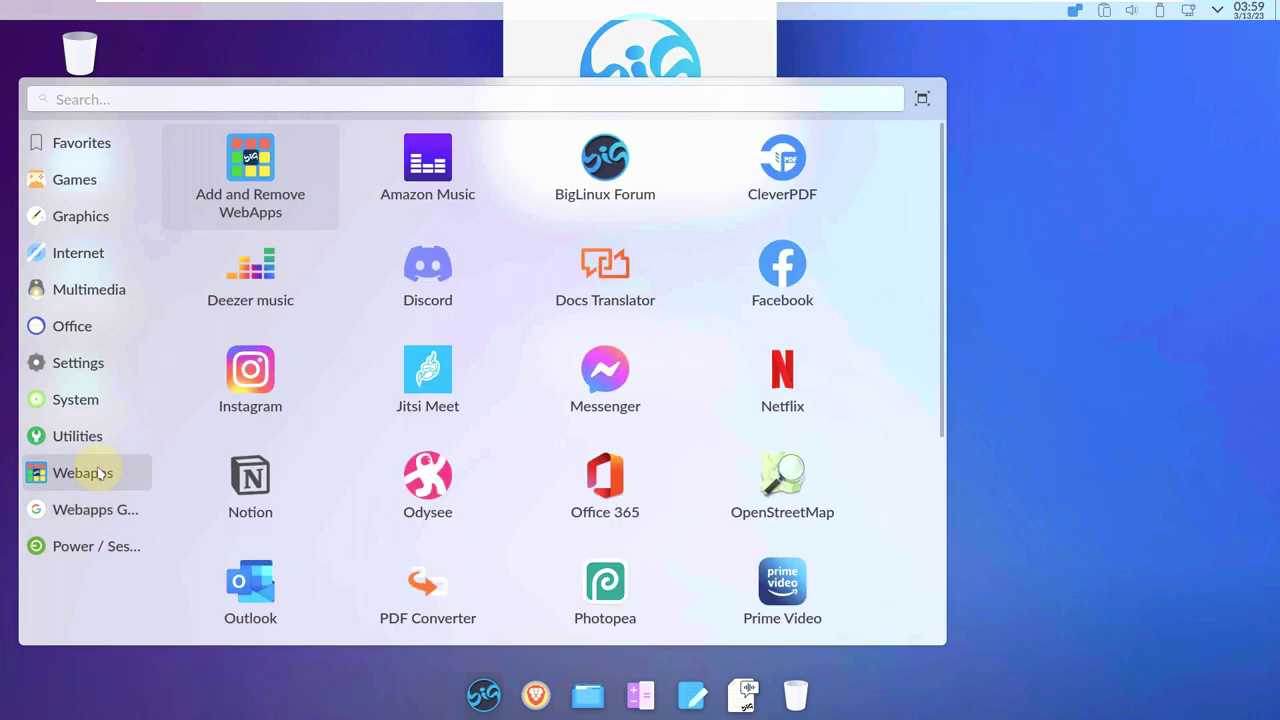
pyautogui.scroll(-3, 369, 426)
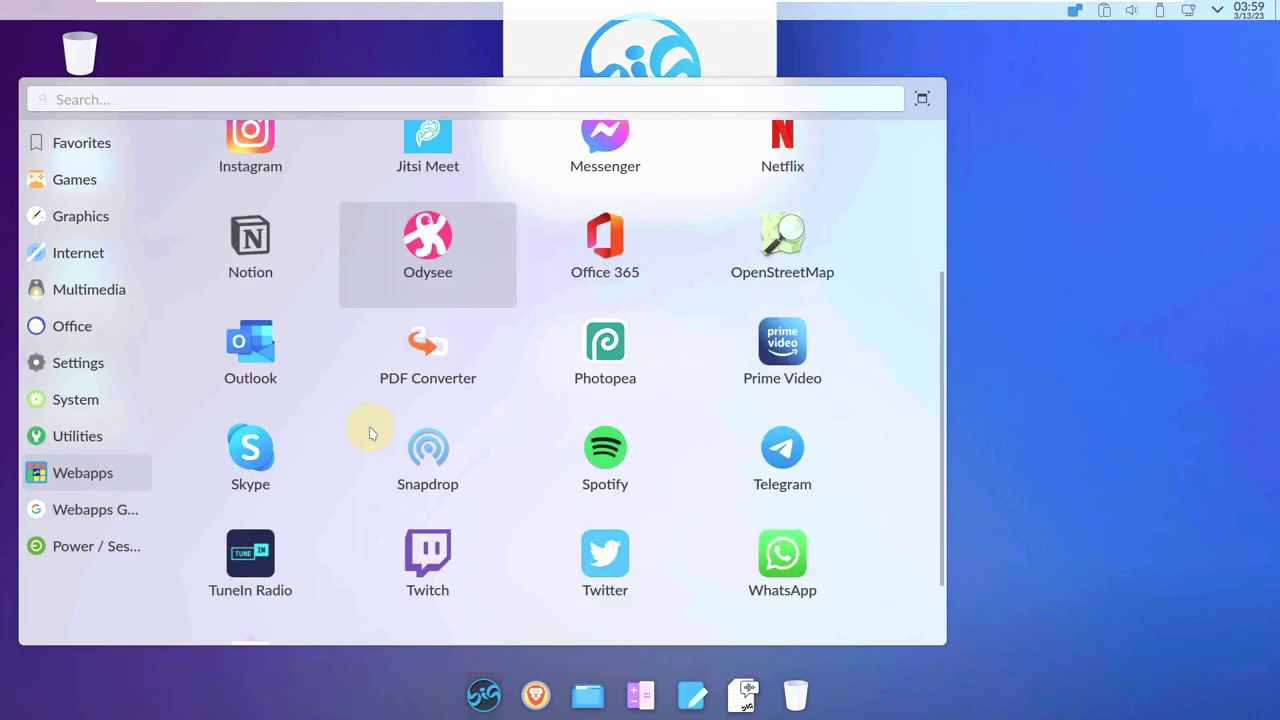
pyautogui.moveTo(74, 399)
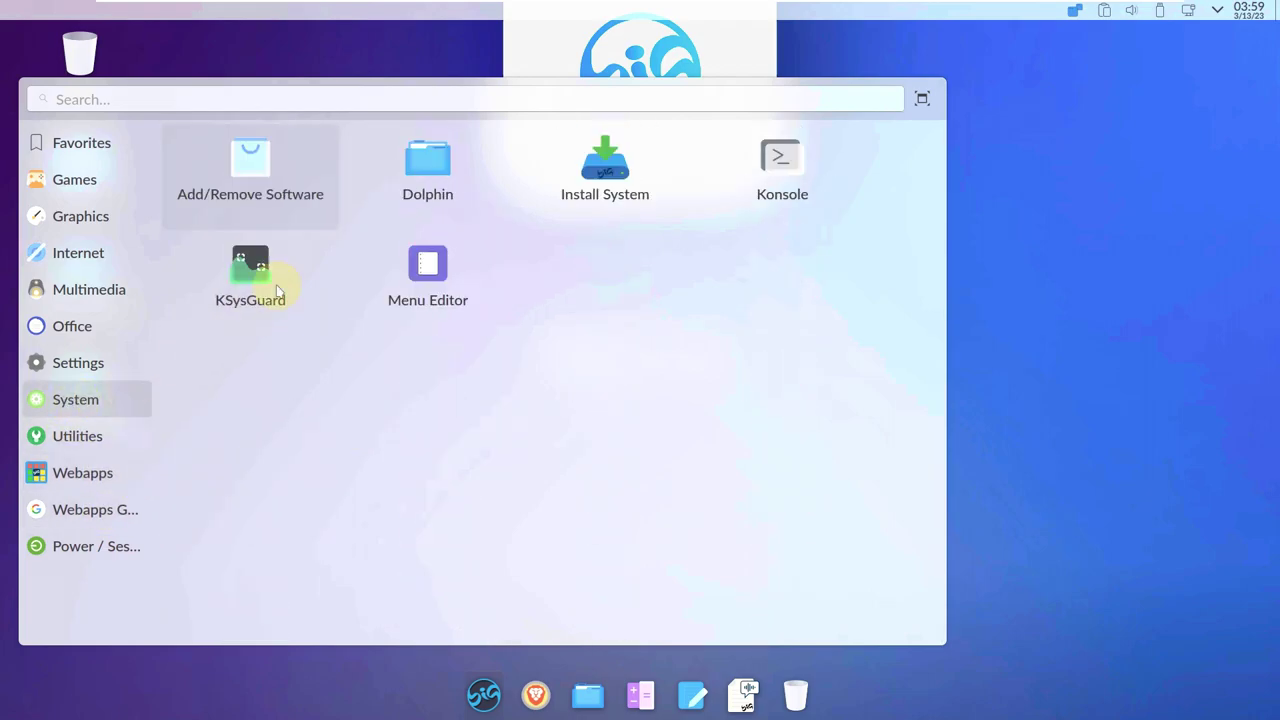
pyautogui.click(286, 276)
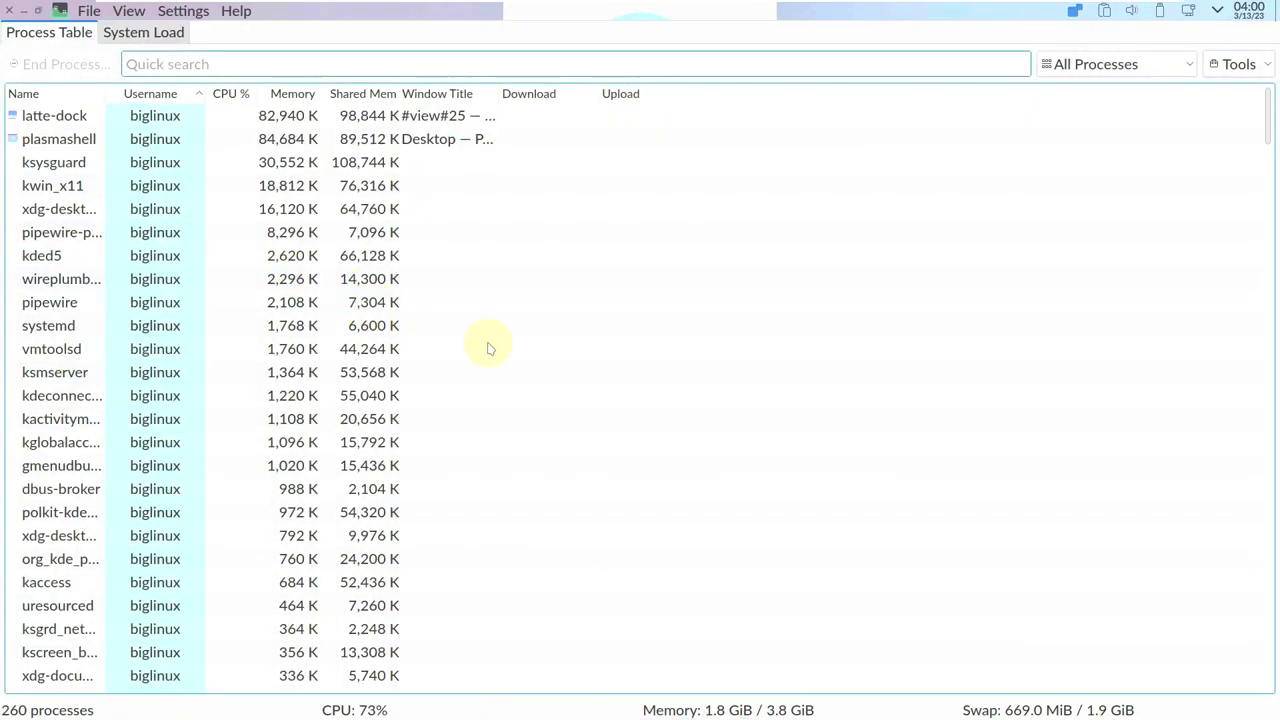
# Scroll KSysGuard's process table, check the System Load graphs, then close KSysGuard.
pyautogui.moveTo(1268, 103); pyautogui.dragTo(1277, 497)
pyautogui.click(1273, 544)
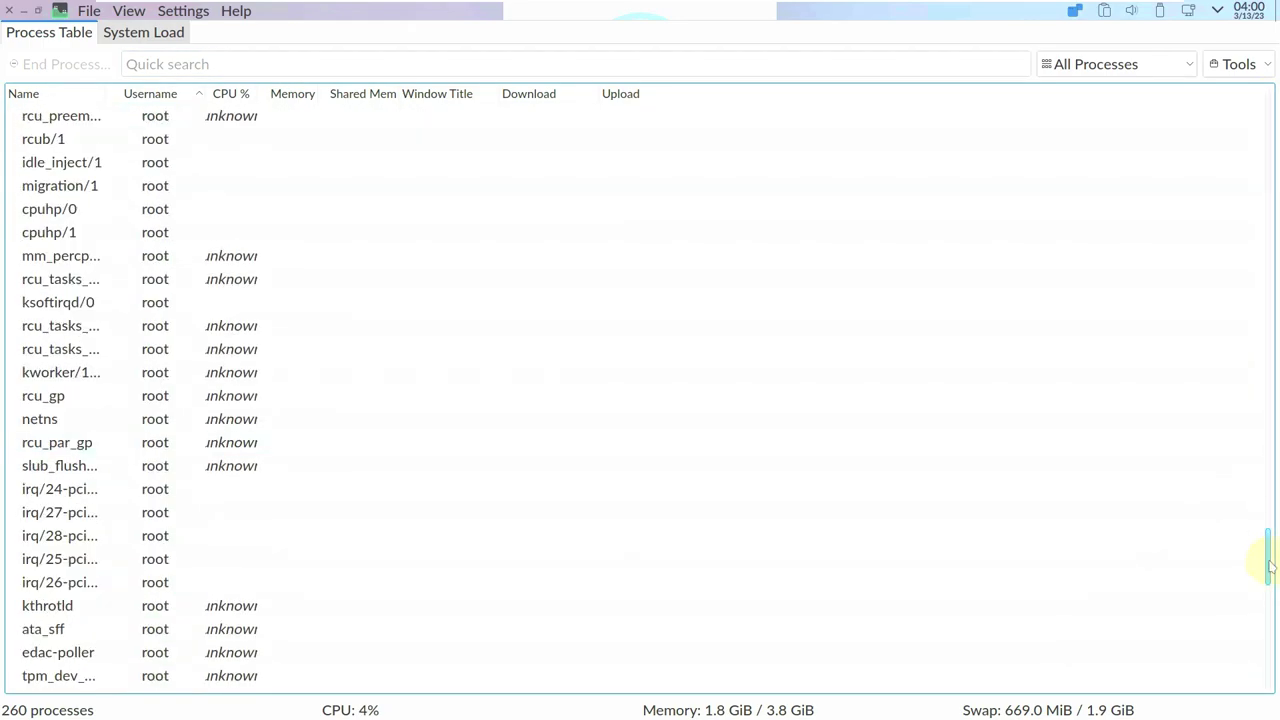
pyautogui.moveTo(1270, 566); pyautogui.dragTo(1266, 643)
pyautogui.click(150, 33)
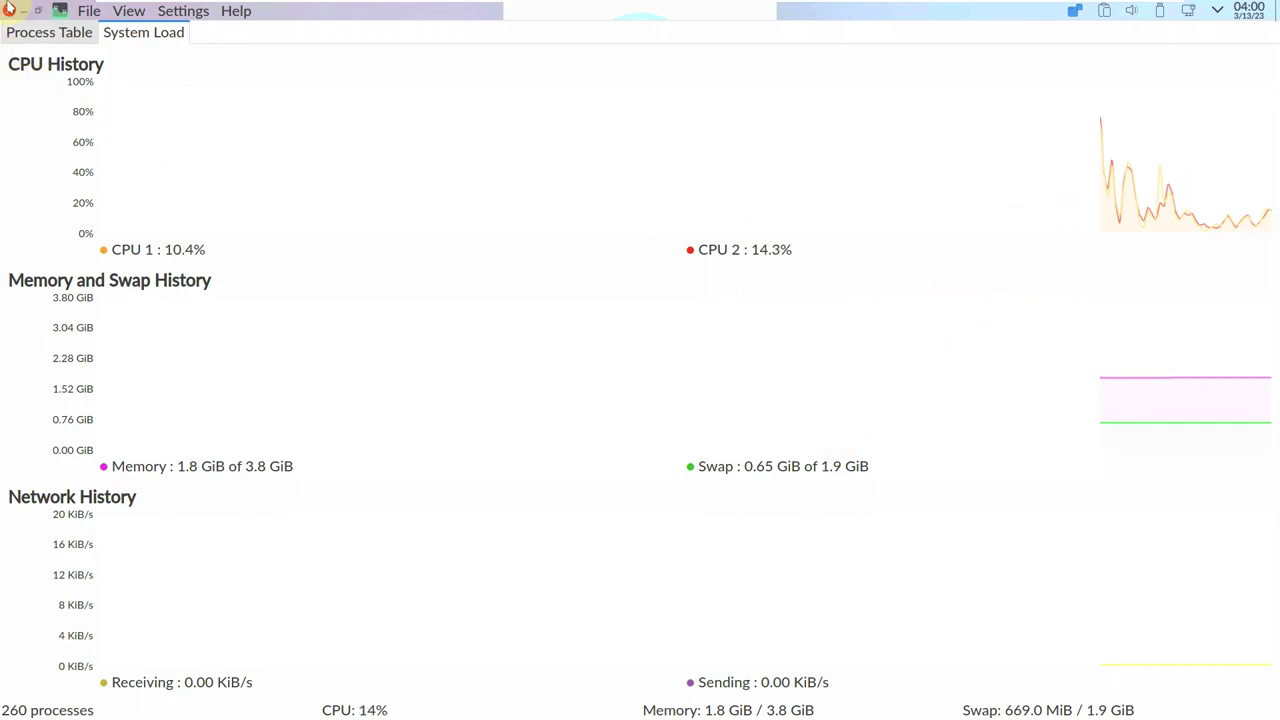
pyautogui.click(9, 9)
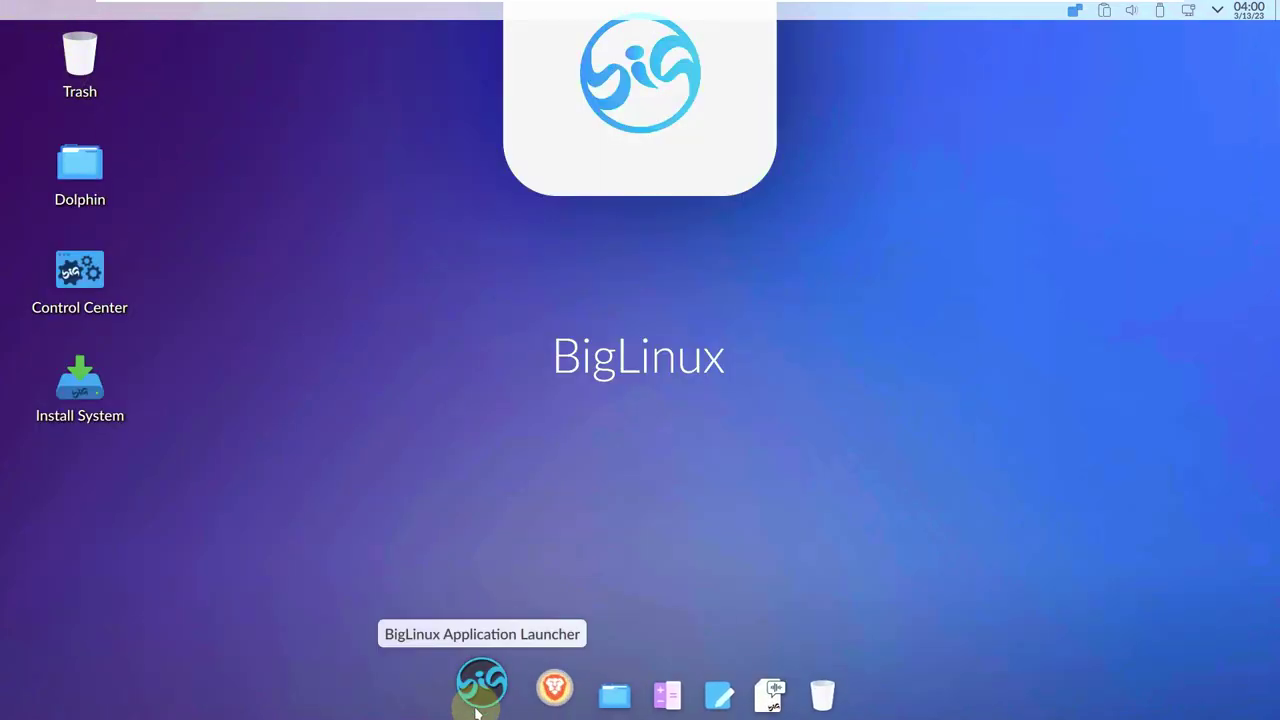
# Look through the dock launcher's app categories and start Big Store.
pyautogui.click(478, 706)
pyautogui.click(127, 507)
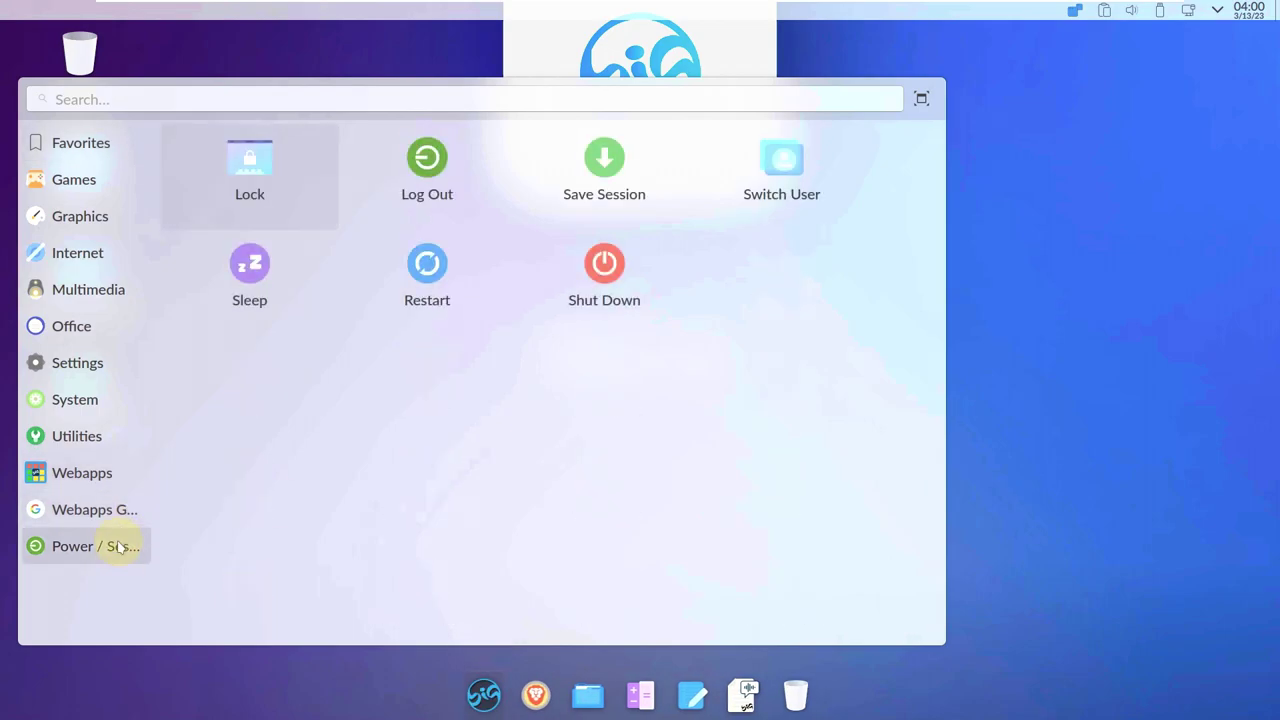
pyautogui.moveTo(98, 446)
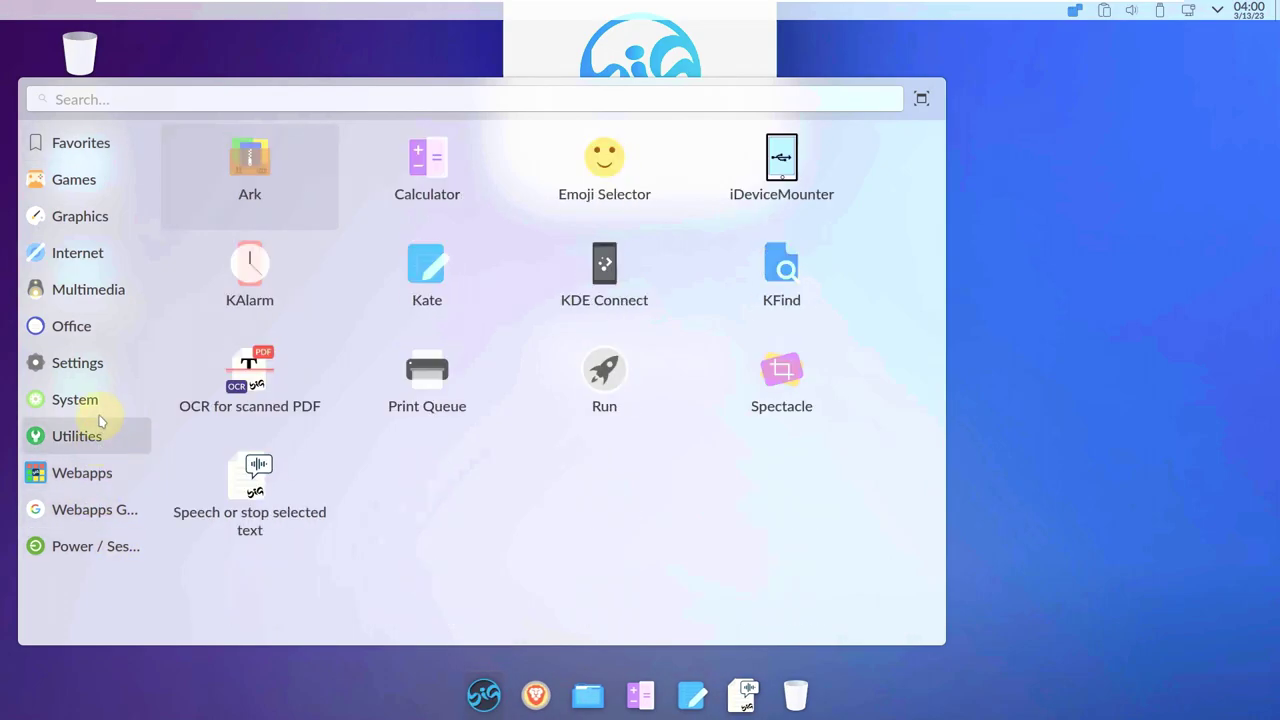
pyautogui.moveTo(93, 403)
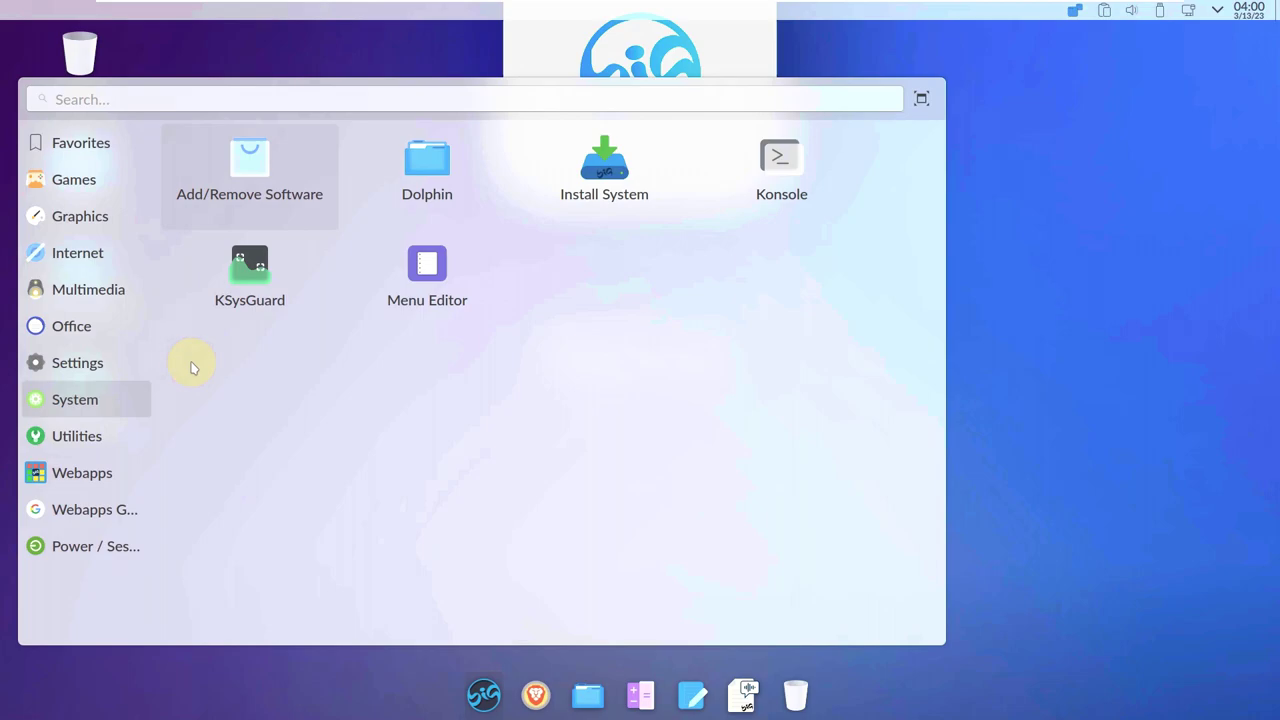
pyautogui.moveTo(107, 367)
pyautogui.click(466, 151)
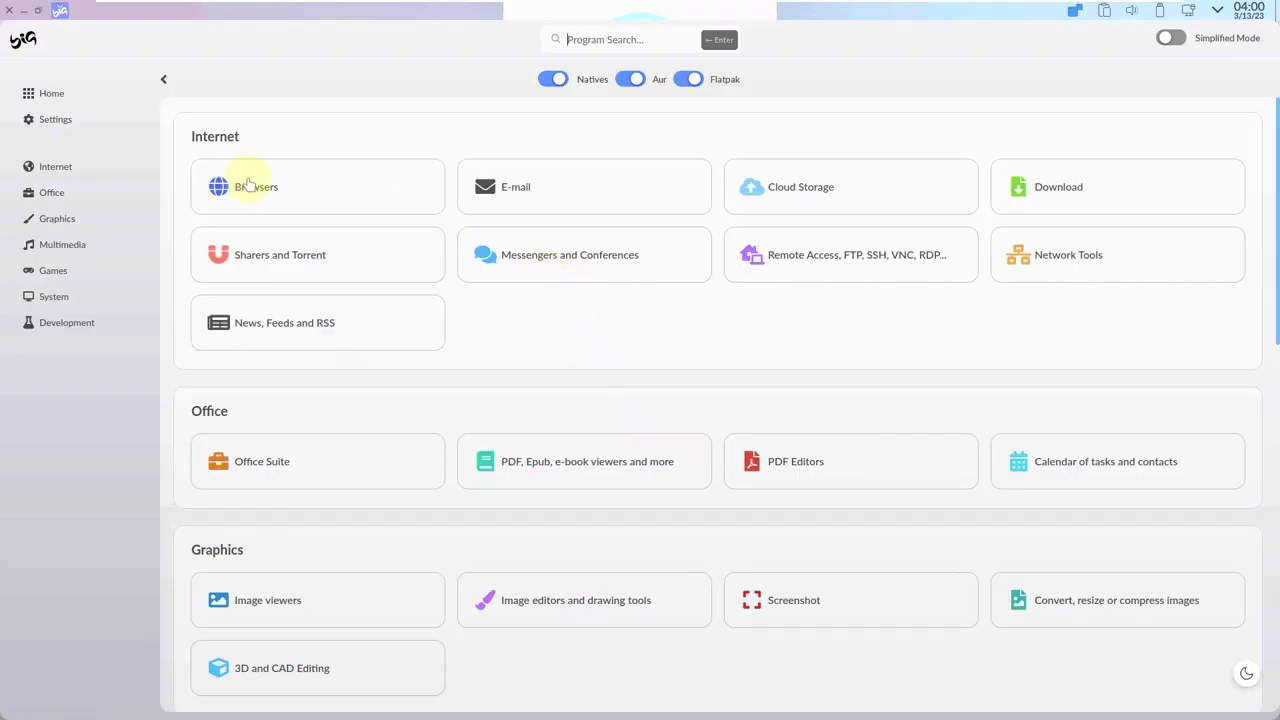
# Browse the store catalogue from the Internet section down to Development.
pyautogui.click(1166, 38)
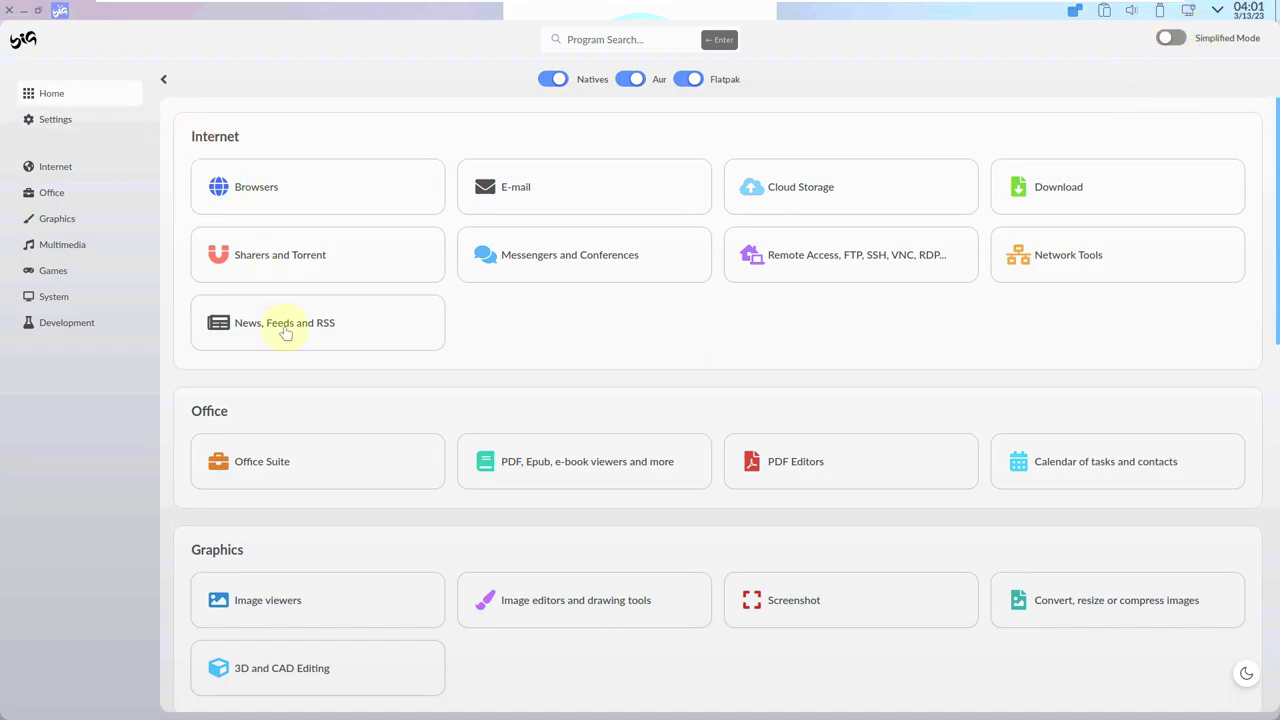
pyautogui.scroll(-5, 285, 330)
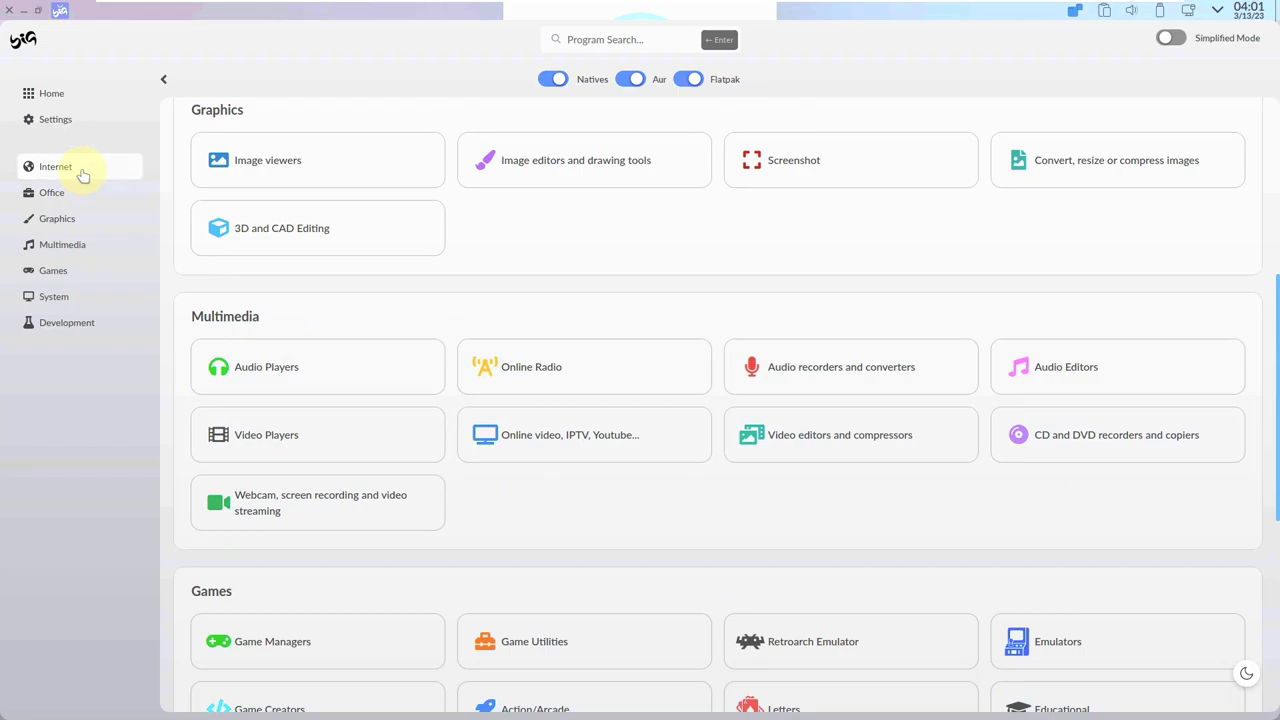
pyautogui.click(83, 175)
pyautogui.scroll(-3, 490, 477)
pyautogui.scroll(-7, 490, 477)
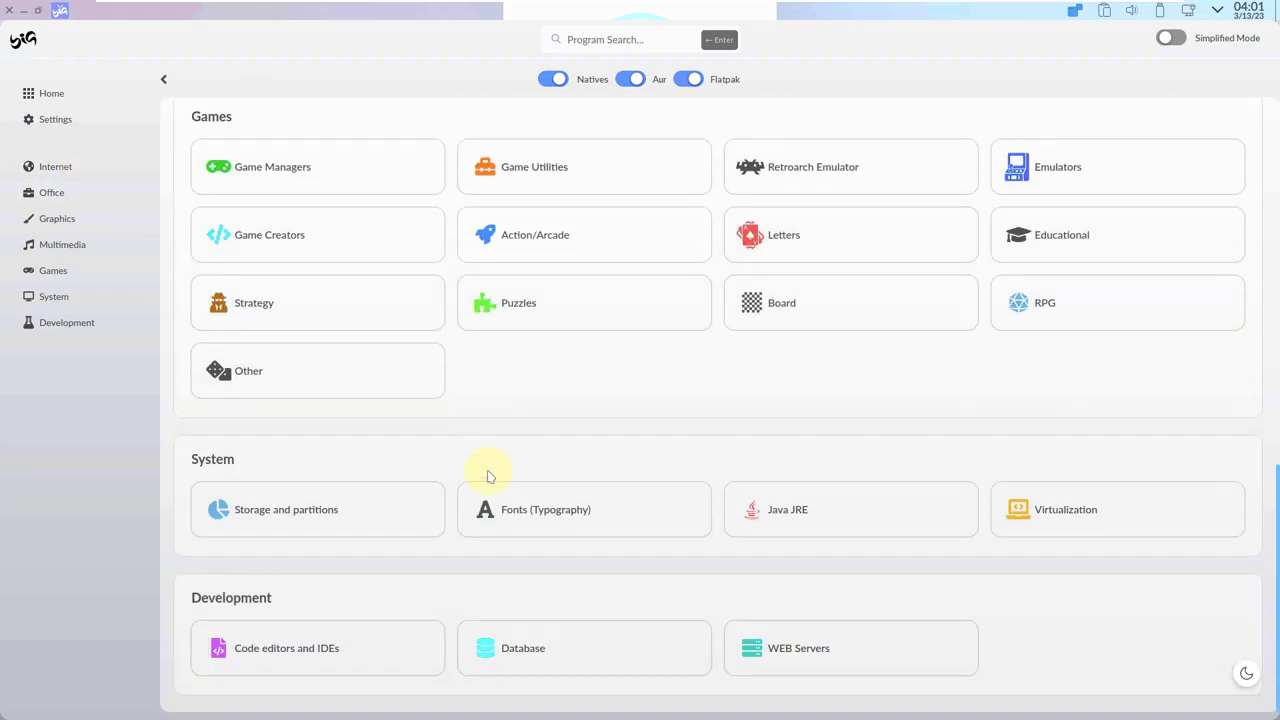
# Close the BigLinux Store and log out via the desktop's Leave... option.
pyautogui.click(15, 10)
pyautogui.rightClick(477, 280)
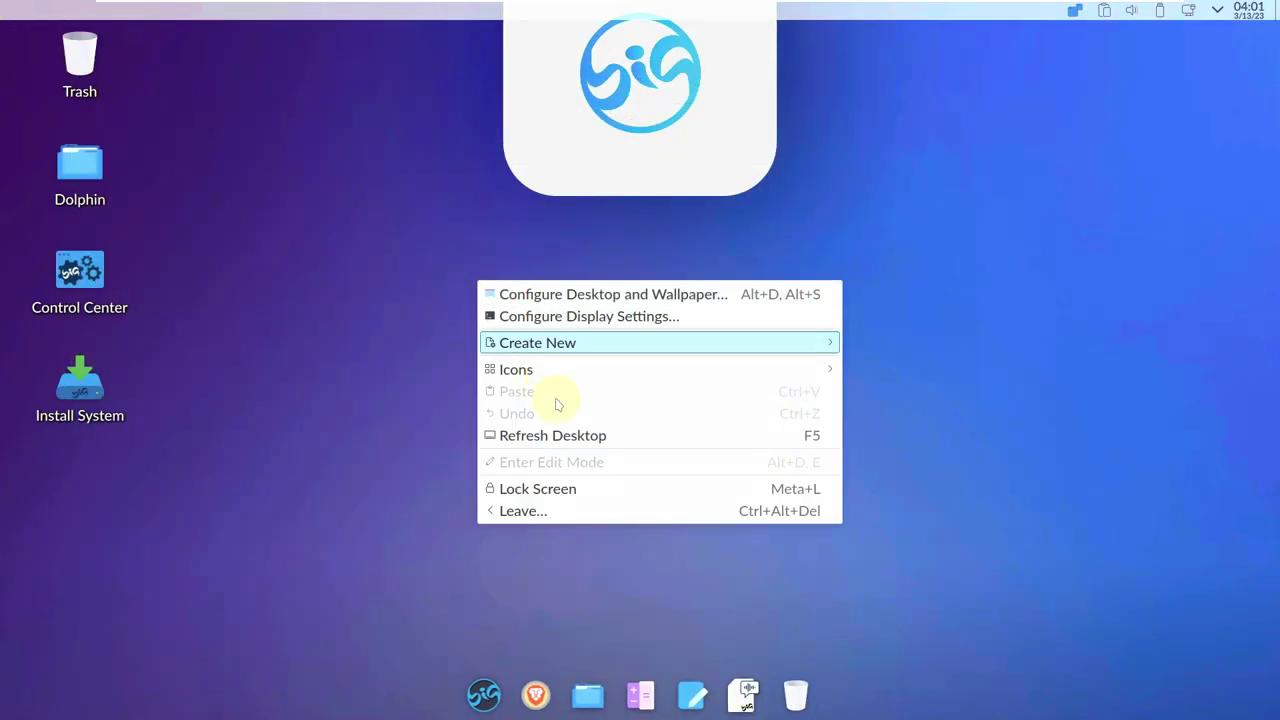
pyautogui.click(562, 511)
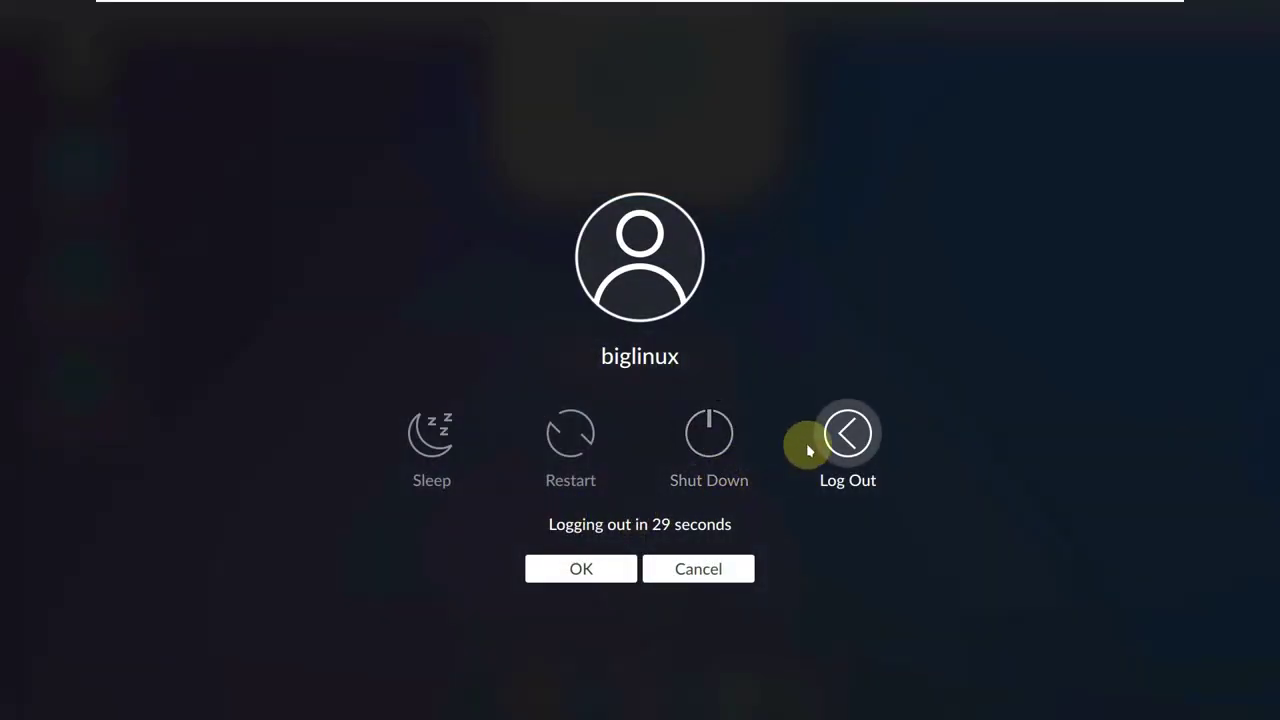
pyautogui.click(718, 440)
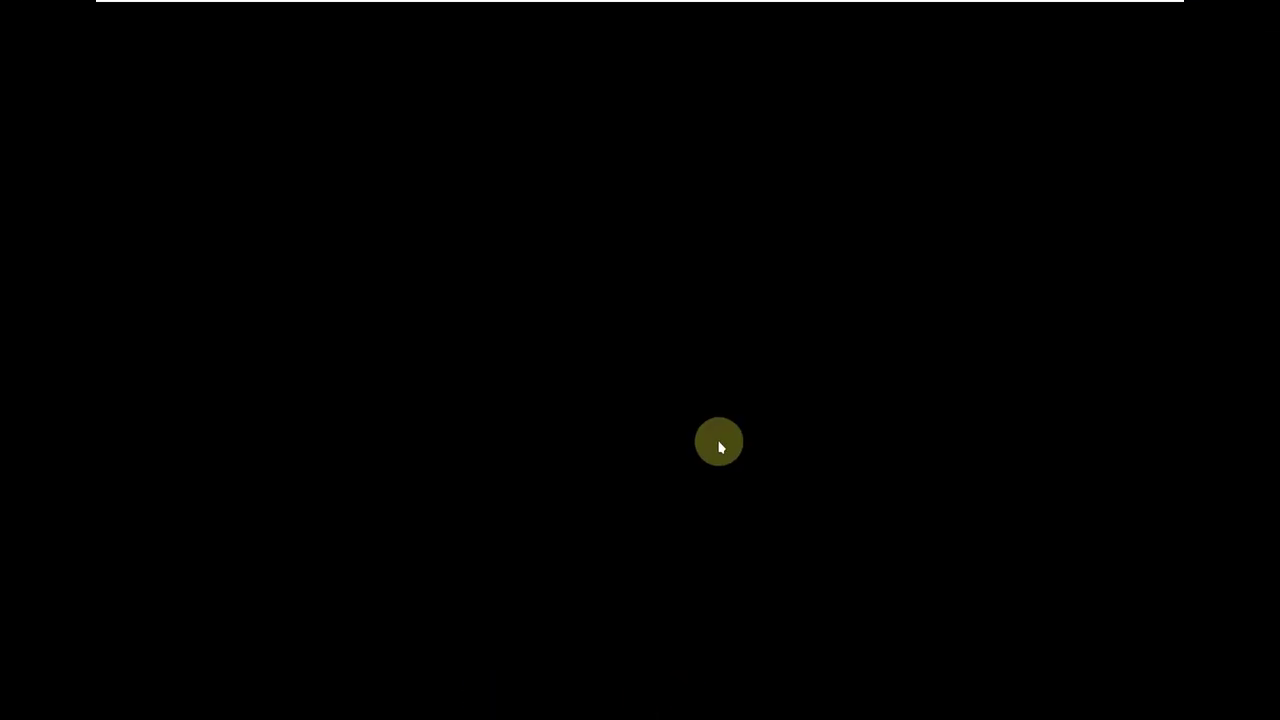